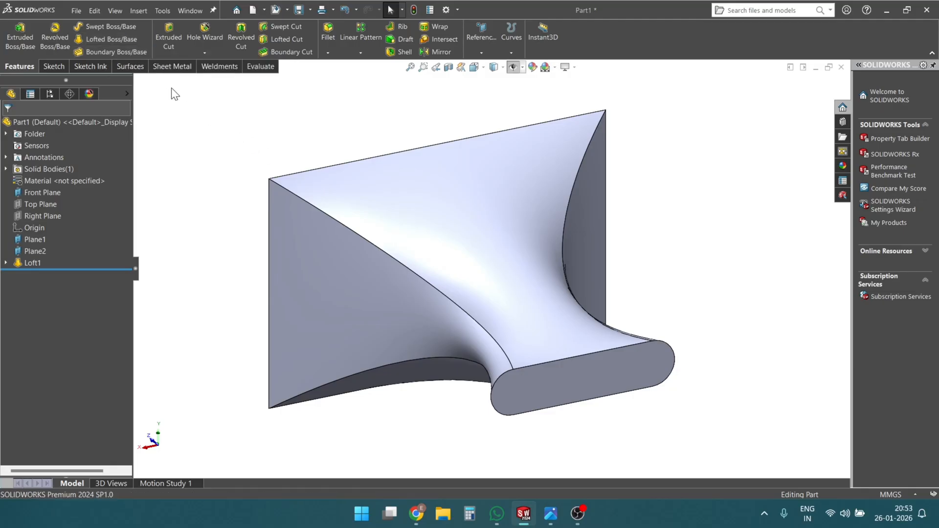
{"action": "left_click", "coordinate": [104, 36]}
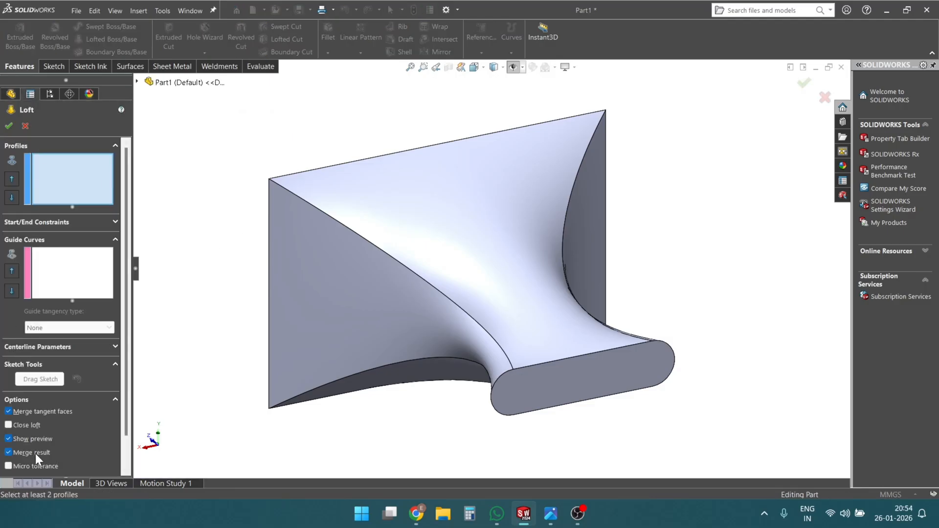
{"action": "scroll", "coordinate": [35, 453], "scroll_direction": "down", "scroll_amount": 3}
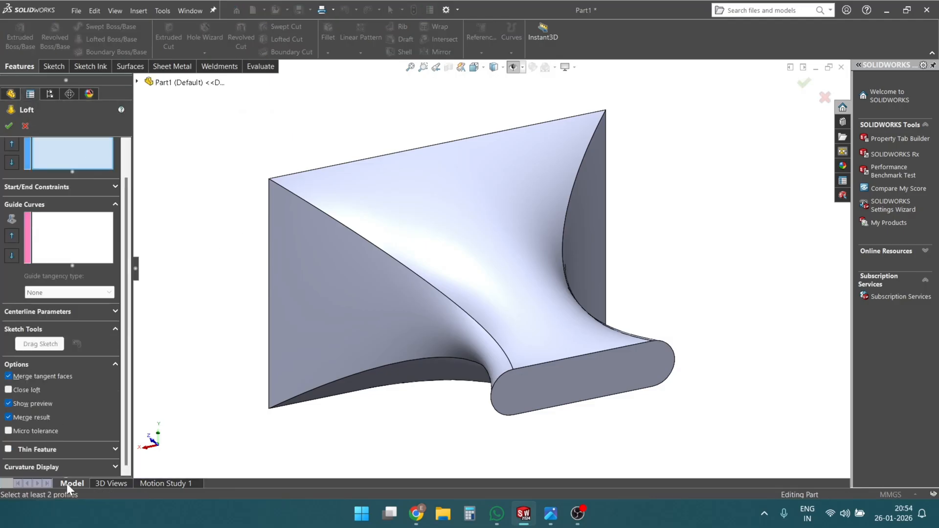
{"action": "scroll", "coordinate": [65, 400], "scroll_direction": "up", "scroll_amount": 3}
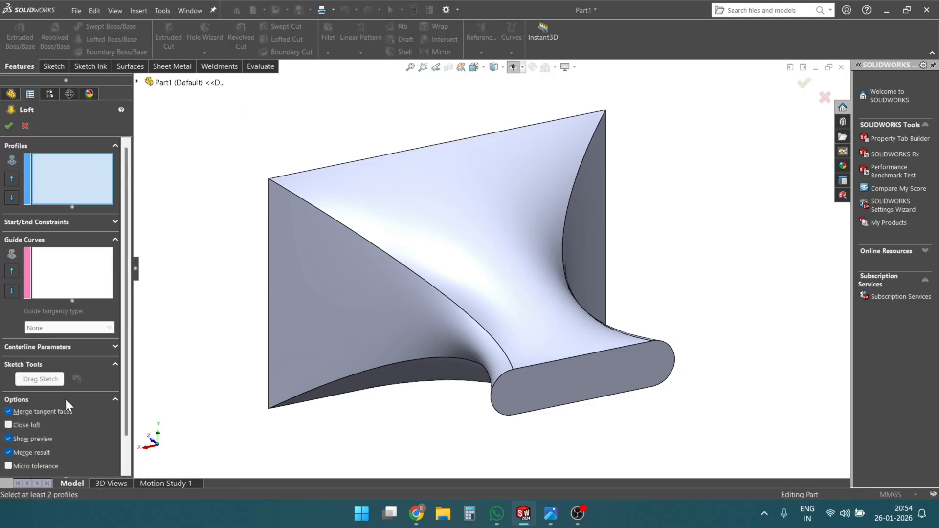
{"action": "left_click", "coordinate": [25, 127]}
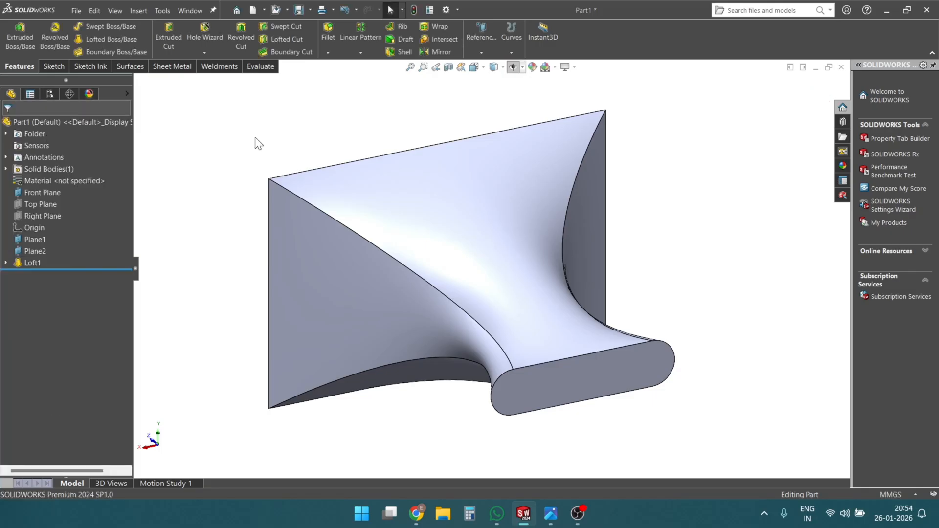
{"action": "middle_click_drag", "start_coordinate": [256, 142], "coordinate": [739, 284]}
- Create a new part document and change its background scene to plain white
{"action": "key", "text": "ctrl+n"}
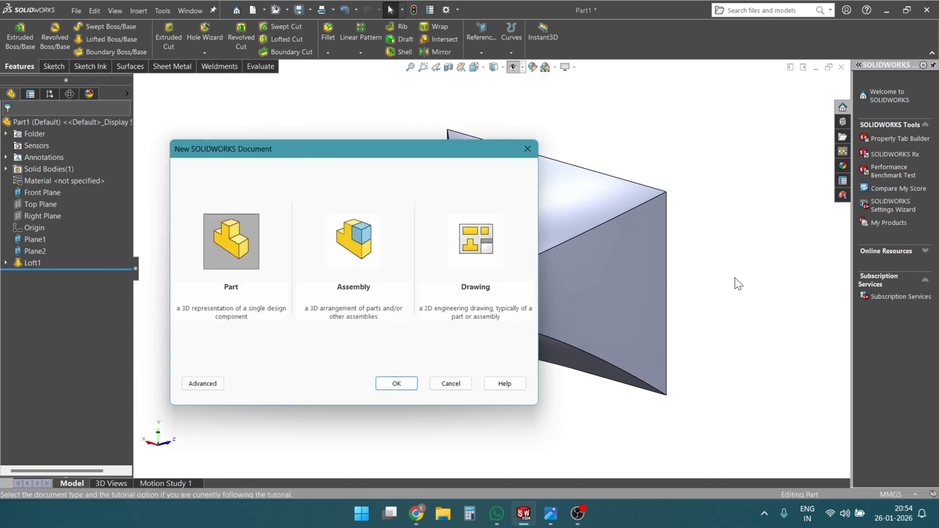
{"action": "left_click", "coordinate": [395, 384]}
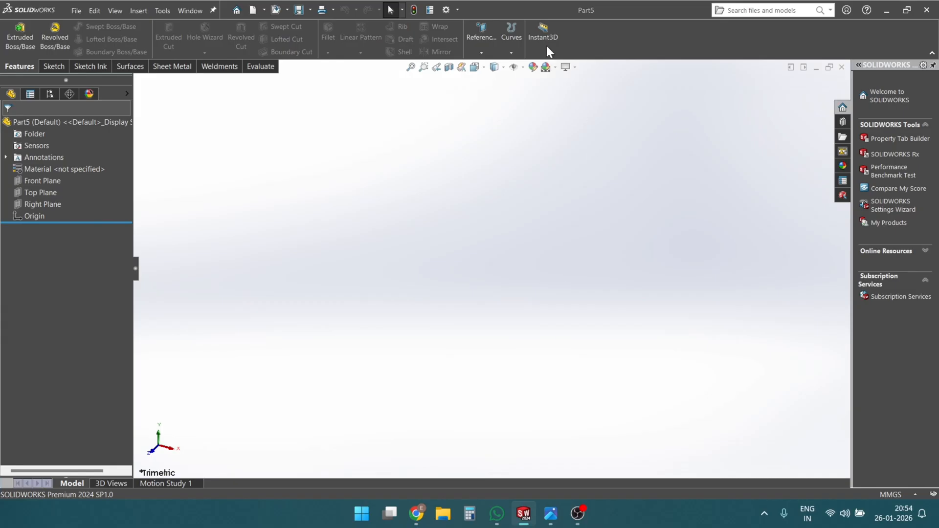
{"action": "left_click", "coordinate": [555, 67]}
{"action": "left_click", "coordinate": [557, 93]}
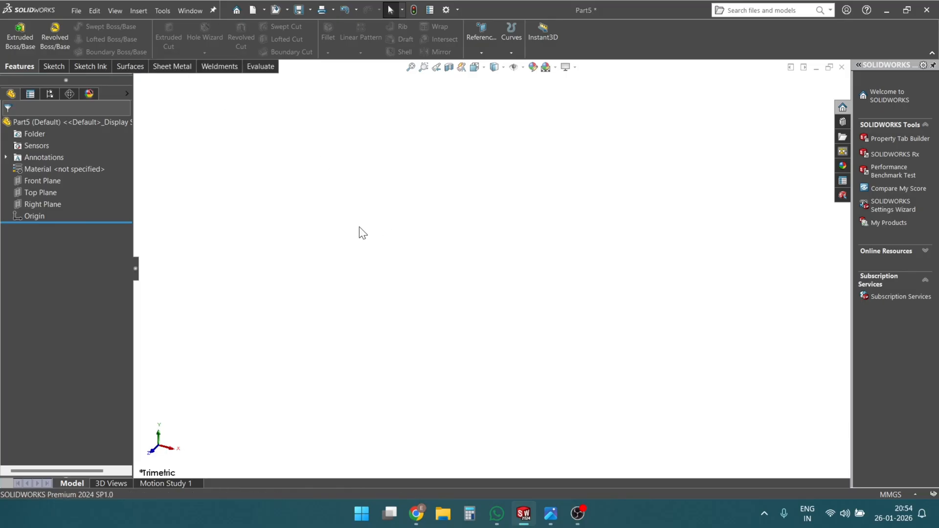
{"action": "left_click", "coordinate": [44, 192]}
{"action": "scroll", "coordinate": [577, 226], "scroll_direction": "down", "scroll_amount": 2}
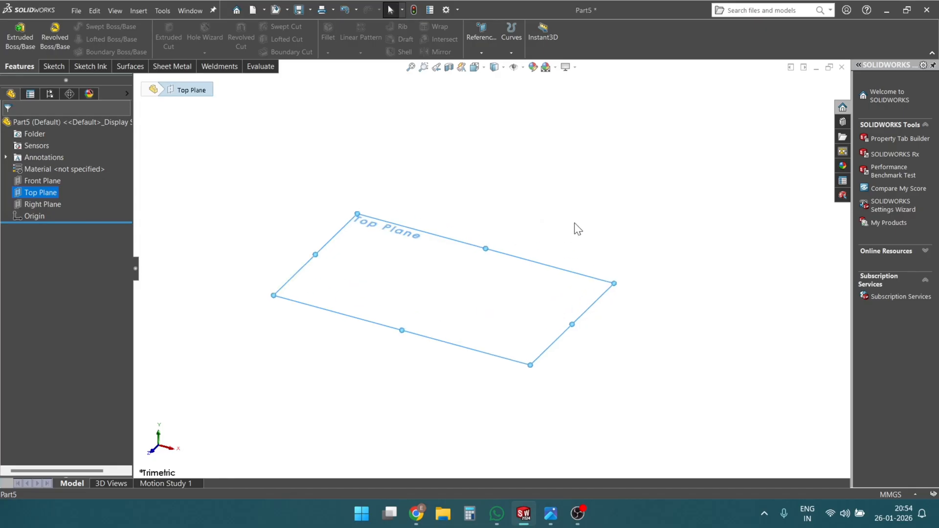
{"action": "left_click", "coordinate": [481, 53]}
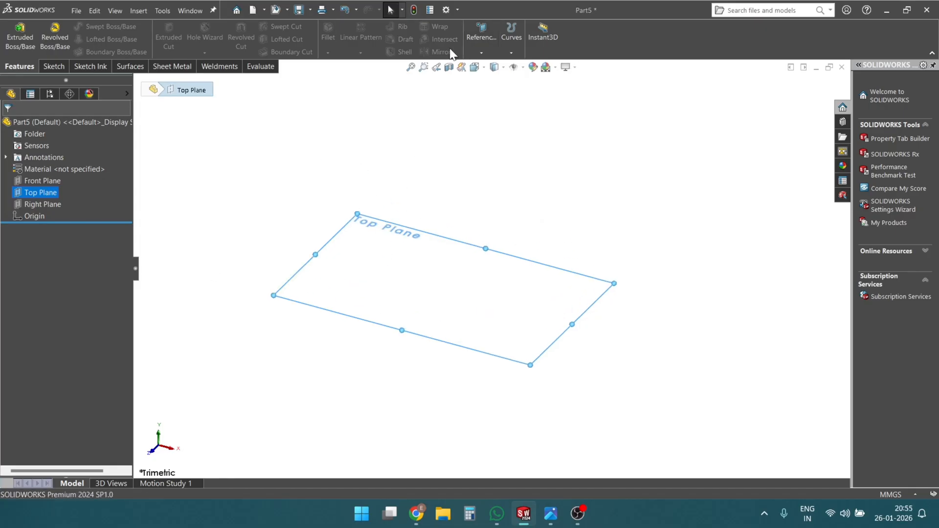
{"action": "left_click", "coordinate": [481, 53]}
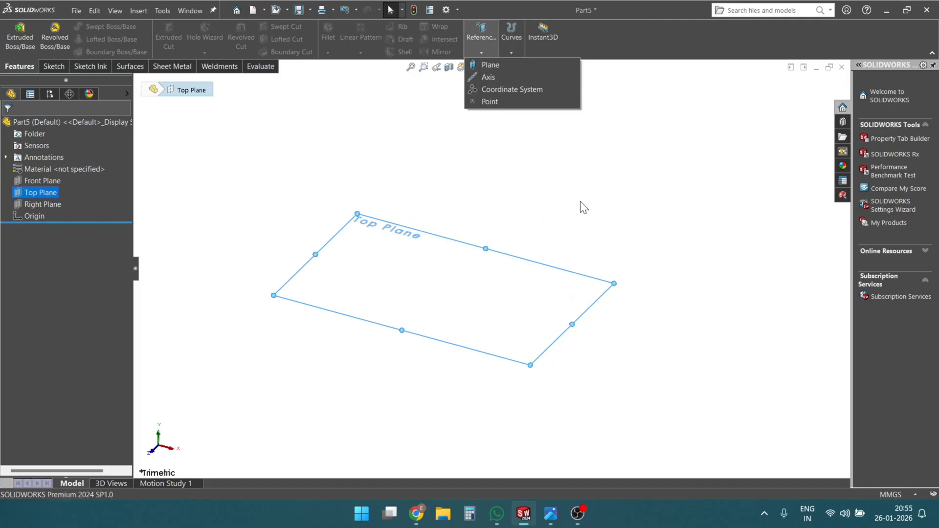
{"action": "left_click", "coordinate": [530, 209]}
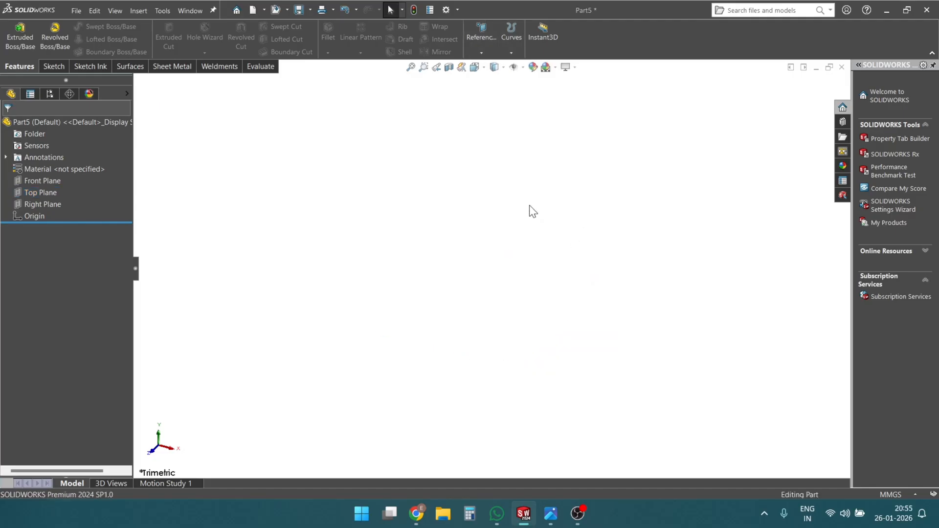
- Create a reference plane parallel to the Top Plane, offset 150 mm above it
{"action": "left_click", "coordinate": [41, 192]}
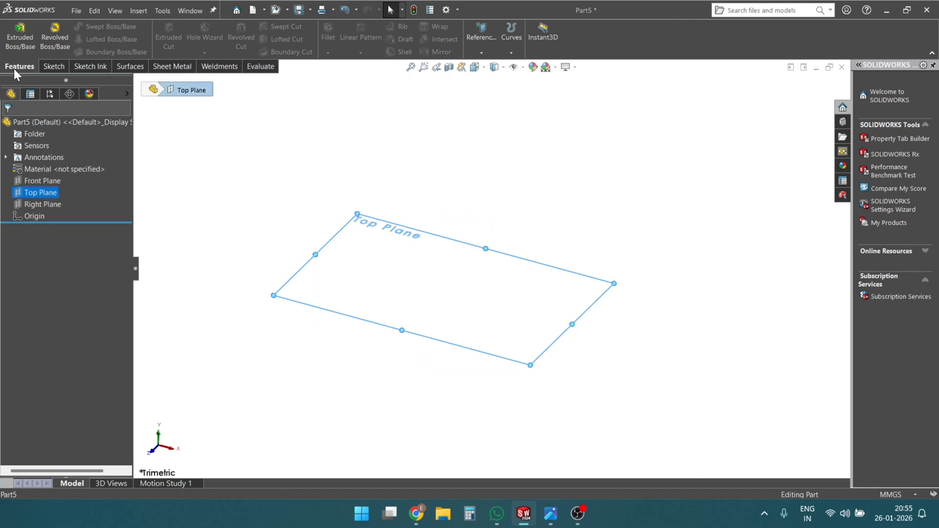
{"action": "left_click", "coordinate": [481, 52]}
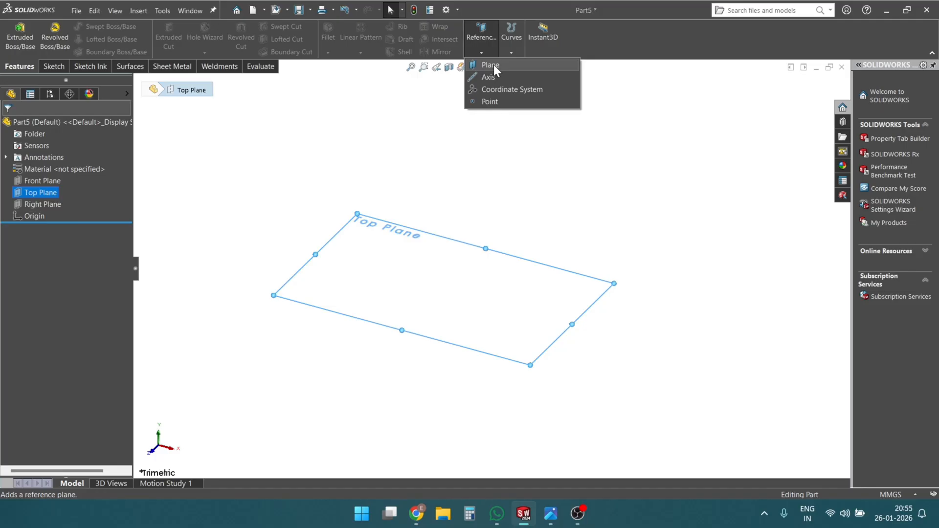
{"action": "left_click", "coordinate": [494, 64]}
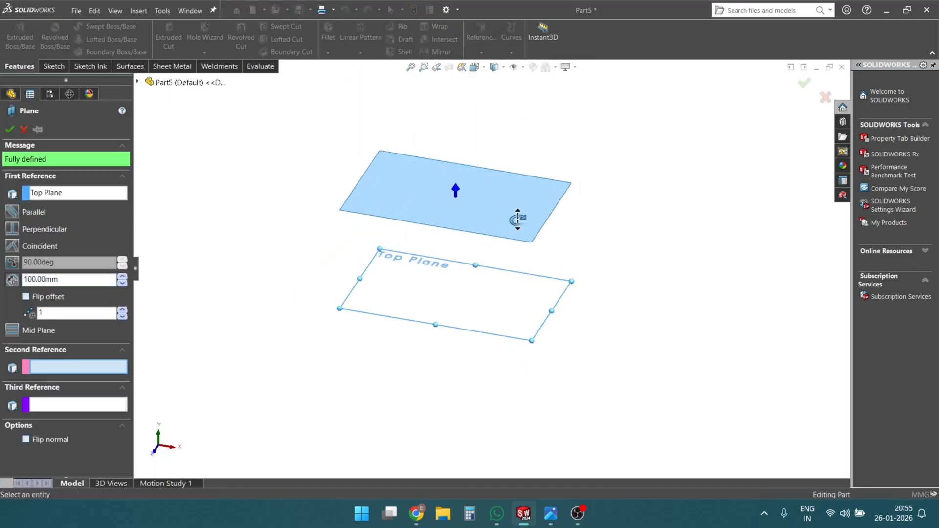
{"action": "middle_click_drag", "start_coordinate": [517, 219], "coordinate": [490, 237]}
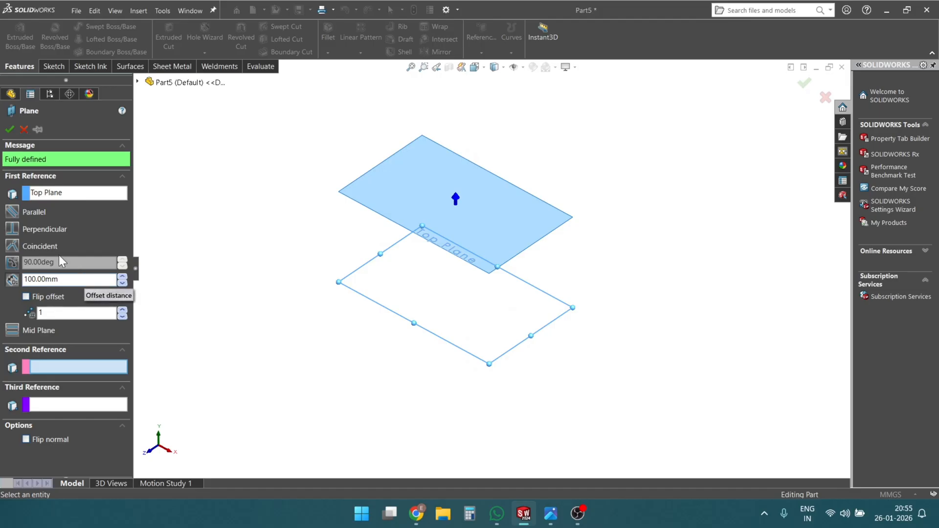
{"action": "middle_click_drag", "start_coordinate": [537, 302], "coordinate": [540, 281]}
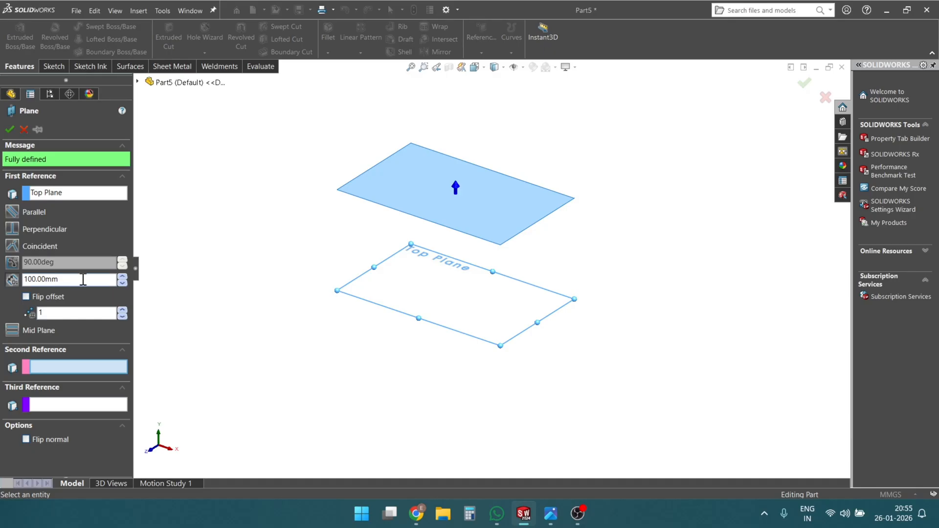
{"action": "left_click_drag", "start_coordinate": [83, 279], "coordinate": [16, 277]}
{"action": "type", "text": "150"}
{"action": "key", "text": "Return"}
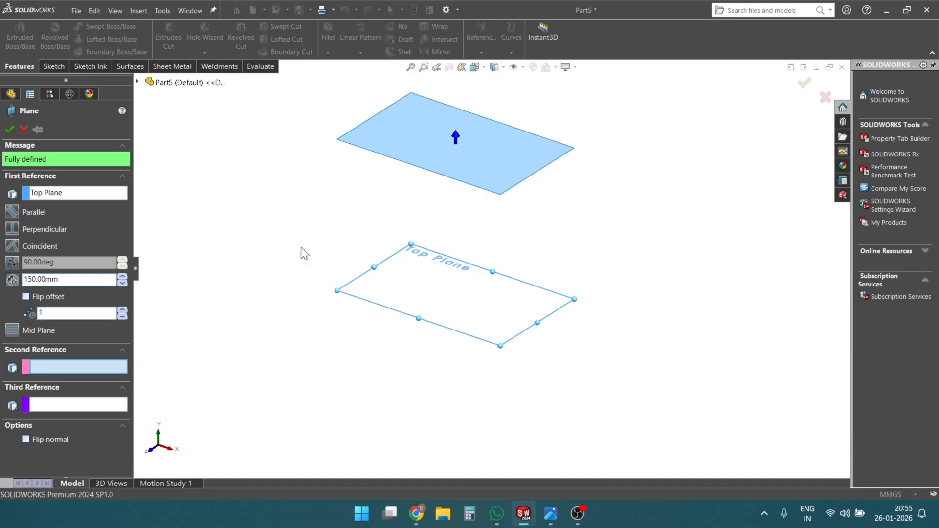
{"action": "left_click", "coordinate": [10, 129]}
- Show the Top Plane in the model view together with the offset plane
{"action": "scroll", "coordinate": [422, 144], "scroll_direction": "down", "scroll_amount": 2}
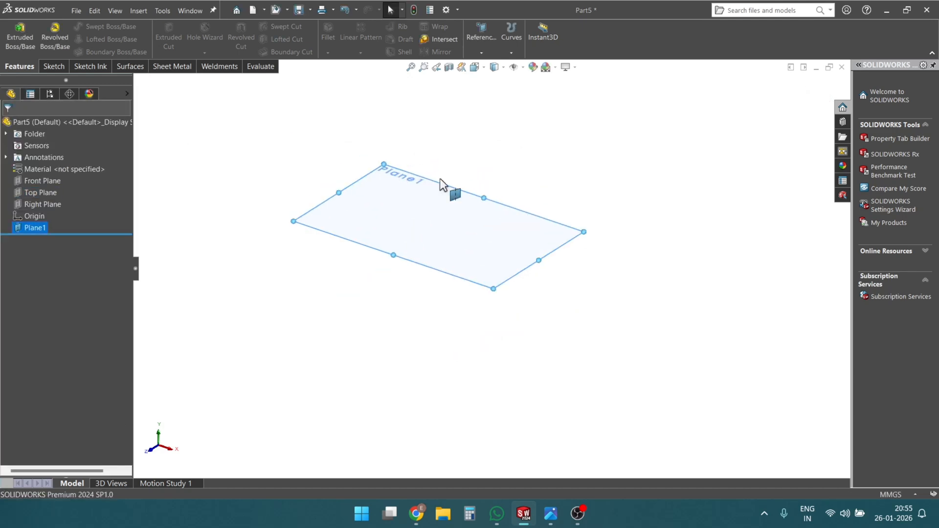
{"action": "left_click", "coordinate": [41, 192]}
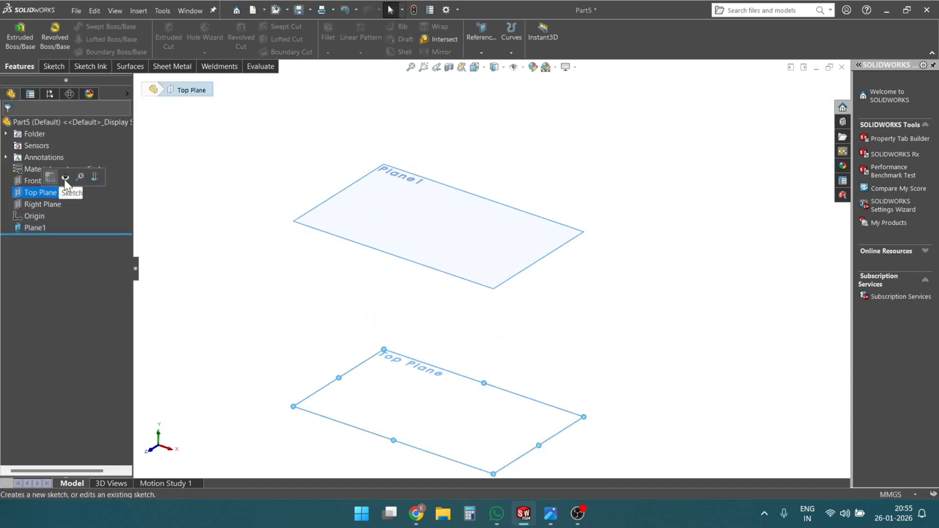
{"action": "key", "text": "f"}
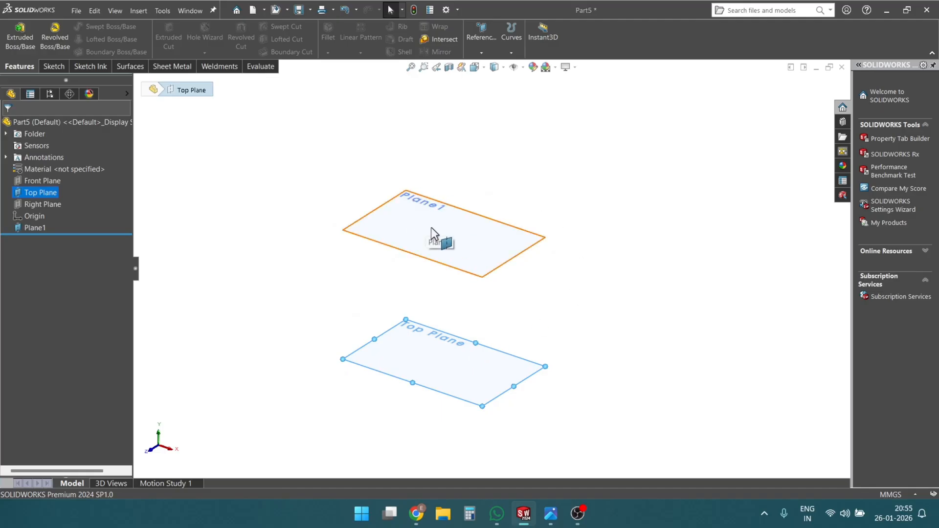
{"action": "scroll", "coordinate": [583, 312], "scroll_direction": "up", "scroll_amount": 1}
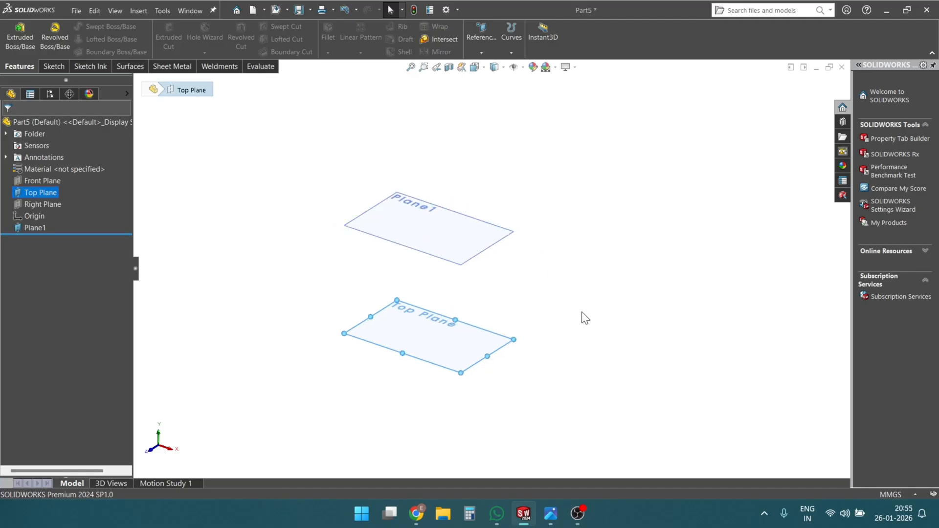
{"action": "scroll", "coordinate": [583, 314], "scroll_direction": "down", "scroll_amount": 1}
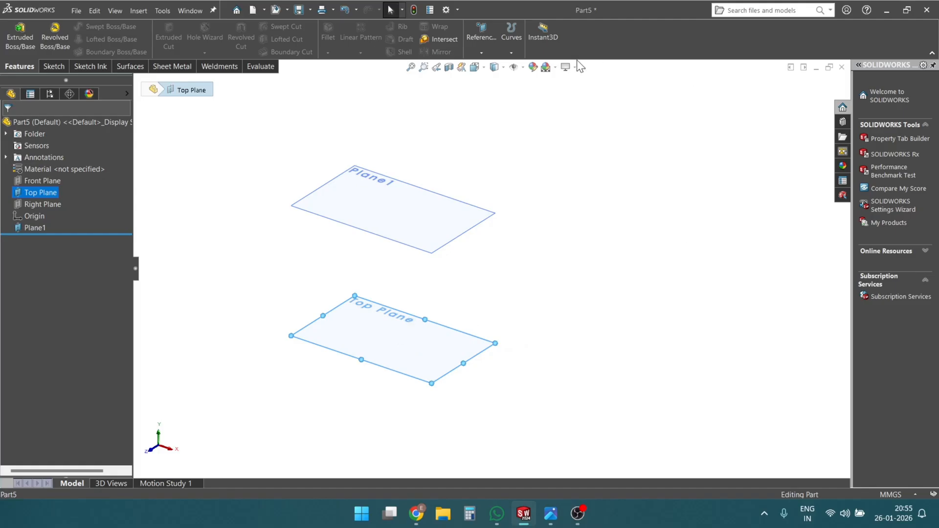
- Create a second reference plane offset 300 mm above the Top Plane
{"action": "left_click", "coordinate": [485, 53]}
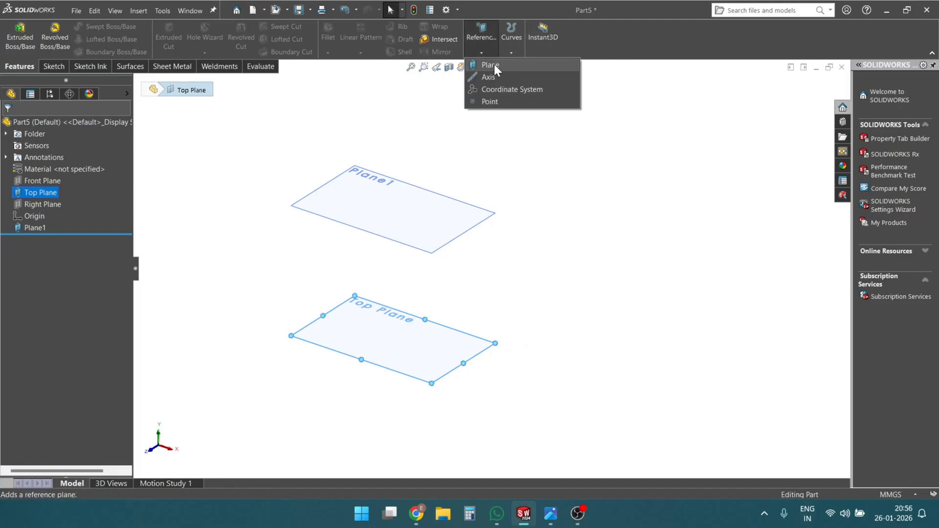
{"action": "left_click", "coordinate": [494, 64]}
{"action": "scroll", "coordinate": [589, 255], "scroll_direction": "up", "scroll_amount": 3}
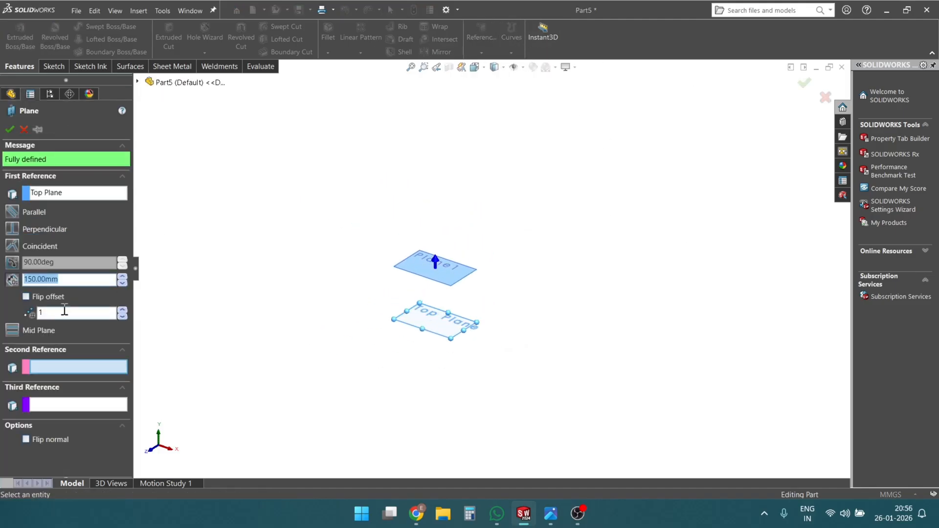
{"action": "type", "text": "300"}
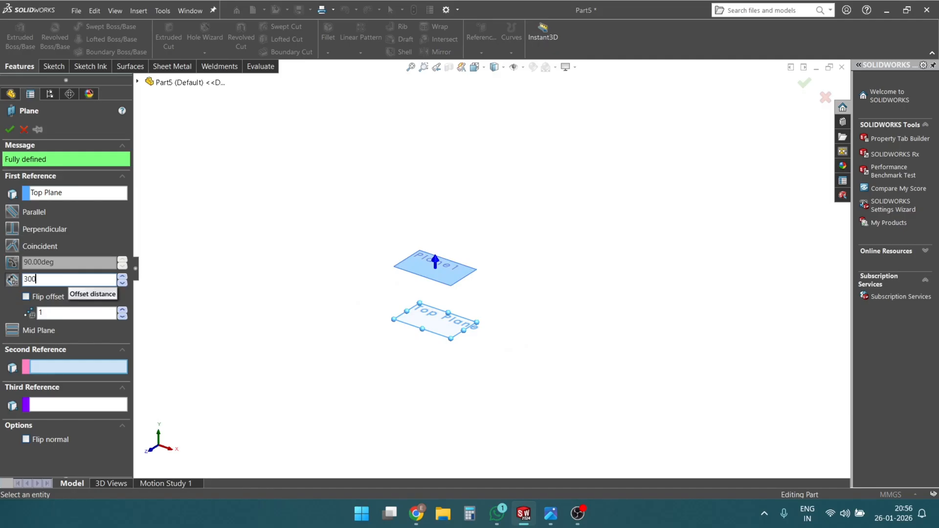
{"action": "key", "text": "Return"}
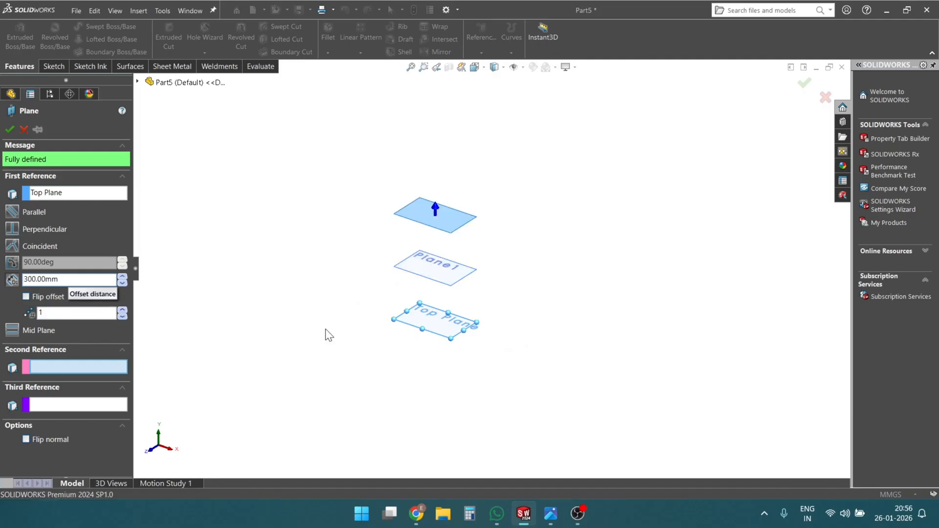
{"action": "scroll", "coordinate": [451, 294], "scroll_direction": "down", "scroll_amount": 2}
{"action": "scroll", "coordinate": [296, 146], "scroll_direction": "up", "scroll_amount": 2}
{"action": "scroll", "coordinate": [306, 139], "scroll_direction": "down", "scroll_amount": 2}
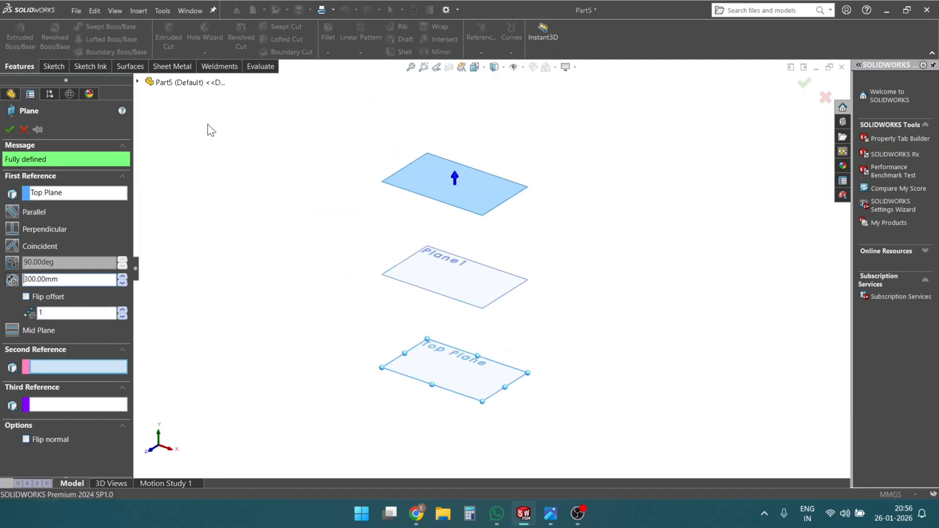
{"action": "left_click", "coordinate": [4, 129]}
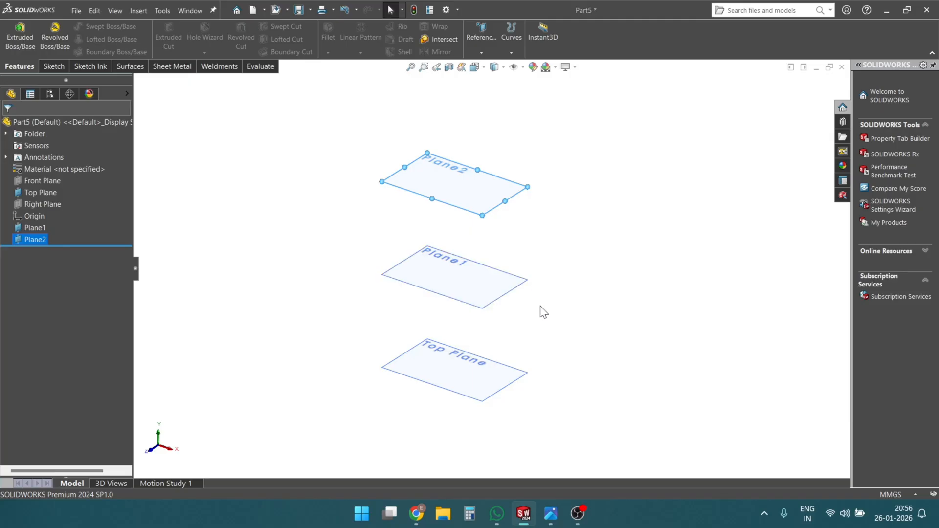
- Start a sketch on the Top Plane and draw a center rectangle about 62 mm high, centered on the origin
{"action": "scroll", "coordinate": [461, 306], "scroll_direction": "down", "scroll_amount": 1}
{"action": "middle_click_drag", "start_coordinate": [458, 298], "coordinate": [461, 145]}
{"action": "right_click", "coordinate": [455, 418]}
{"action": "left_click", "coordinate": [487, 367]}
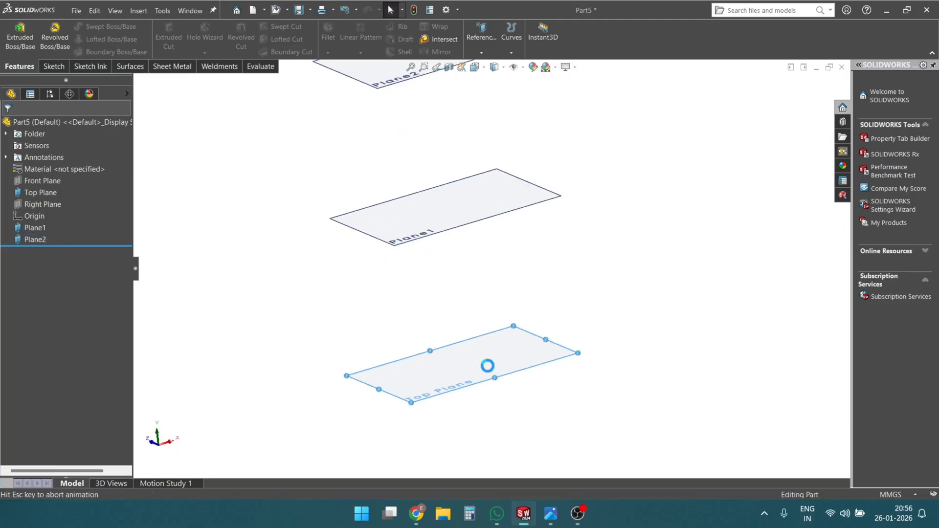
{"action": "left_click", "coordinate": [92, 39]}
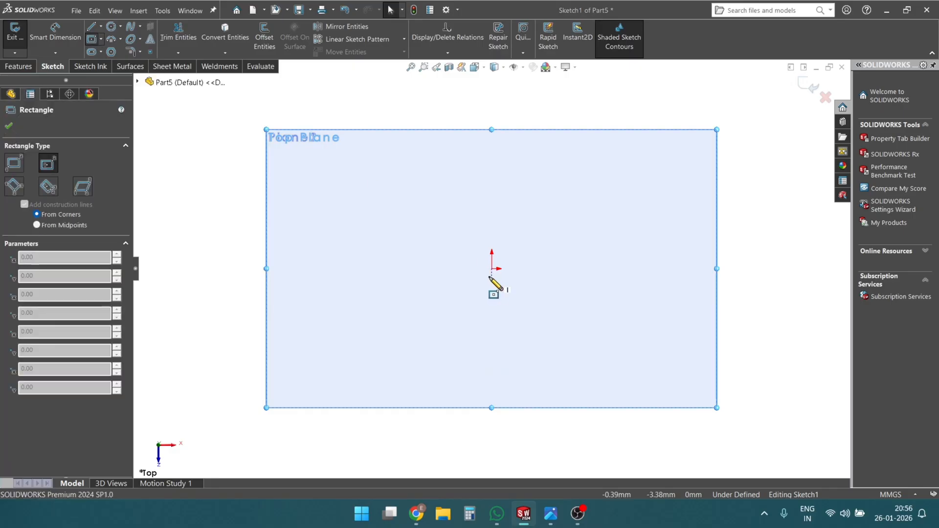
{"action": "left_click", "coordinate": [492, 268]}
{"action": "left_click", "coordinate": [592, 346]}
{"action": "key", "text": "Escape"}
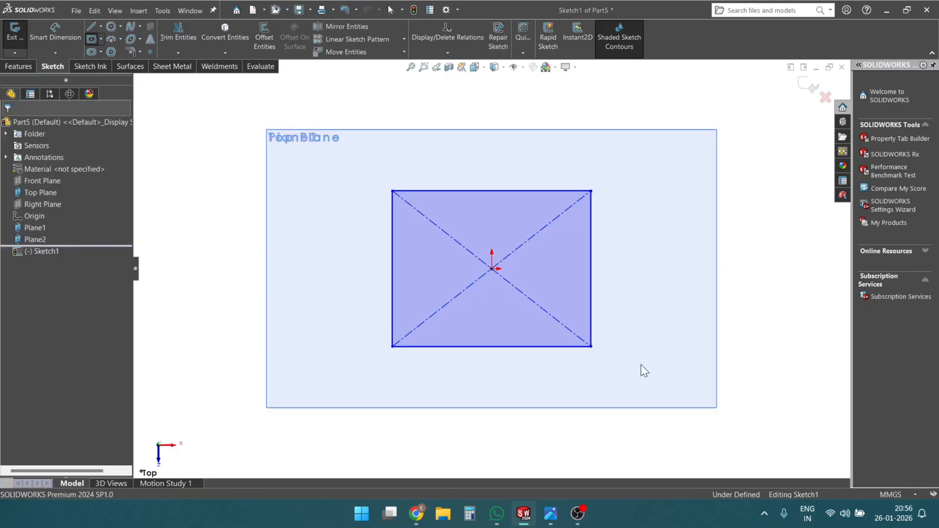
- Add an Equal relation between two adjacent sides of the rectangle to make it a square
{"action": "left_click", "coordinate": [592, 308]}
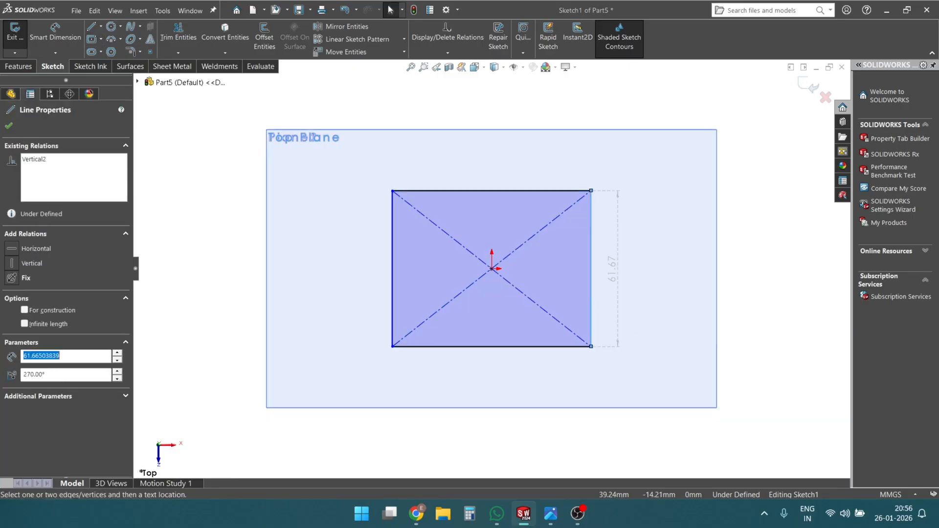
{"action": "left_click", "coordinate": [573, 348], "text": "ctrl"}
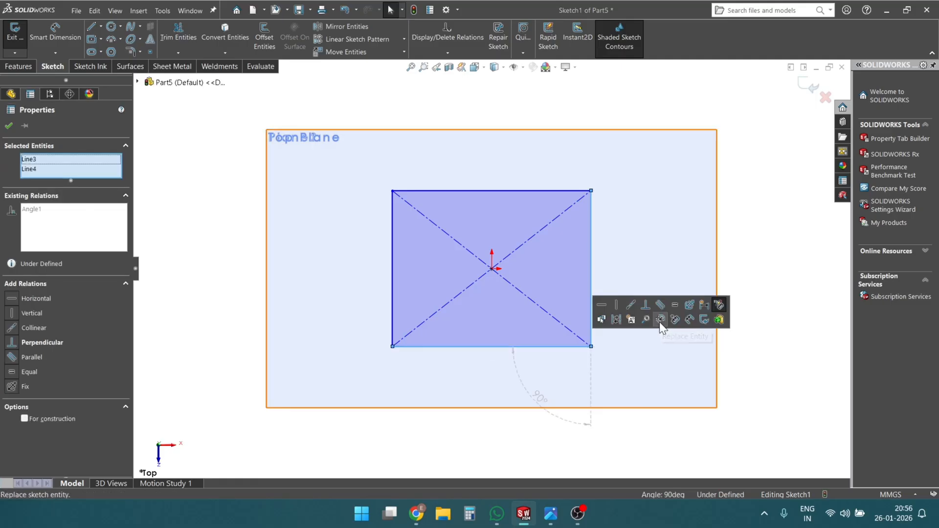
{"action": "left_click", "coordinate": [675, 304]}
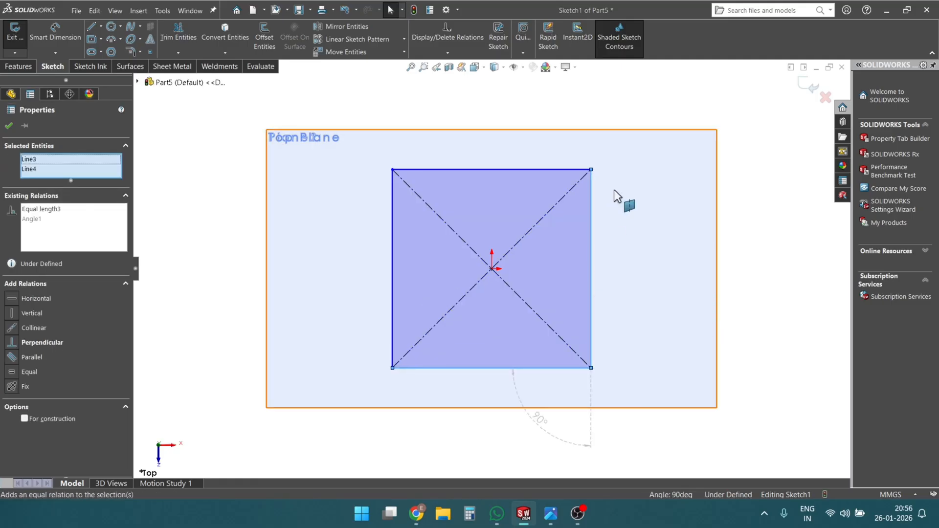
- Set the side length of the Top Plane square to 50 mm and exit the sketch
{"action": "right_click_drag", "start_coordinate": [776, 376], "coordinate": [757, 254]}
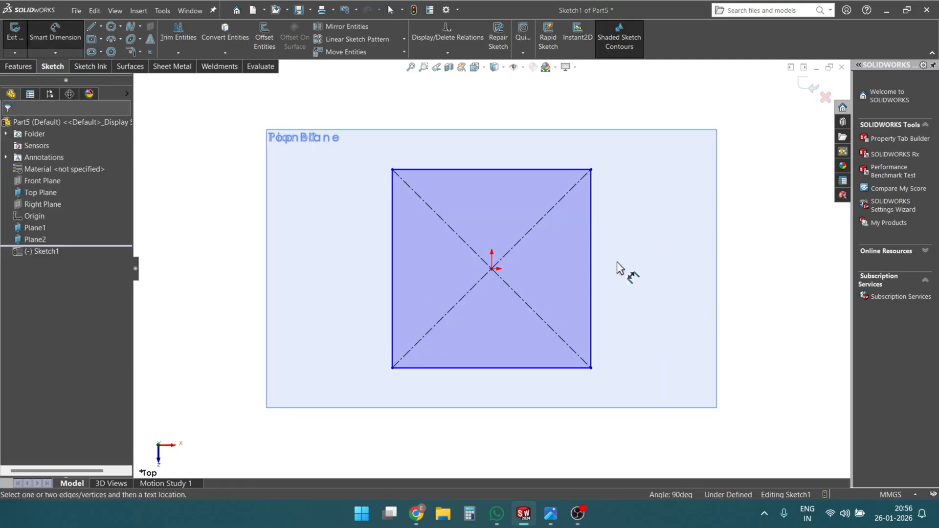
{"action": "left_click", "coordinate": [592, 266]}
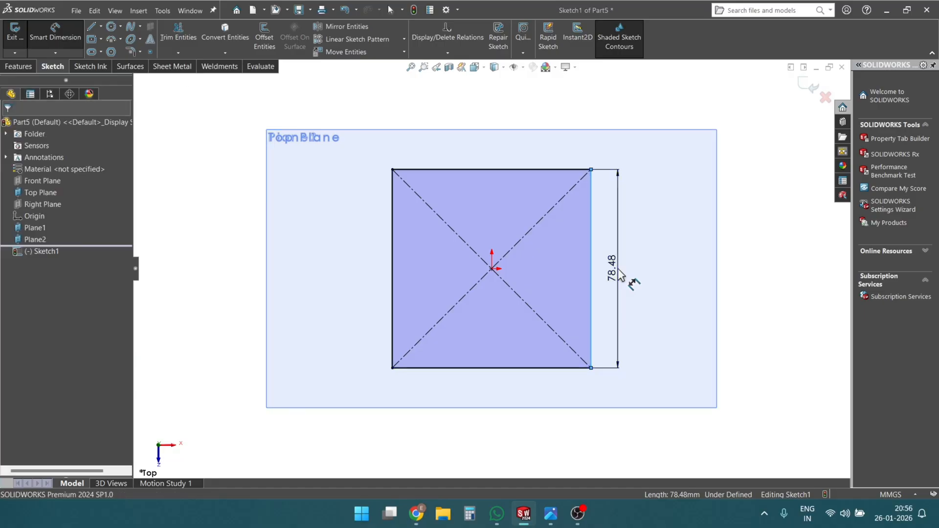
{"action": "left_click", "coordinate": [620, 274]}
{"action": "type", "text": "50"}
{"action": "key", "text": "Return"}
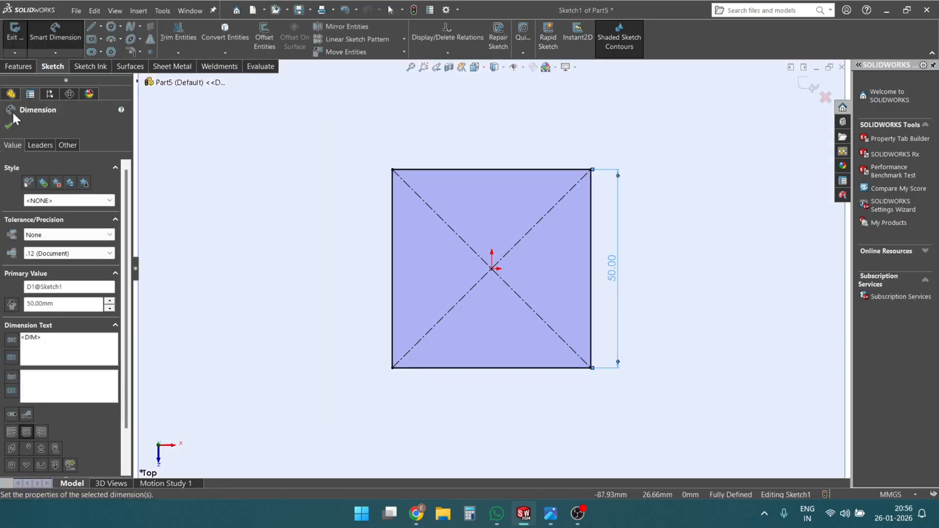
{"action": "left_click", "coordinate": [14, 127]}
{"action": "scroll", "coordinate": [532, 251], "scroll_direction": "up", "scroll_amount": 3}
{"action": "mouse_move", "coordinate": [532, 251]}
{"action": "middle_mouse_down"}
{"action": "mouse_move", "coordinate": [489, 308]}
{"action": "mouse_move", "coordinate": [509, 256]}
{"action": "mouse_move", "coordinate": [540, 243]}
{"action": "mouse_move", "coordinate": [562, 201]}
{"action": "middle_mouse_up"}
{"action": "scroll", "coordinate": [554, 215], "scroll_direction": "up", "scroll_amount": 3}
{"action": "scroll", "coordinate": [553, 216], "scroll_direction": "down", "scroll_amount": 3}
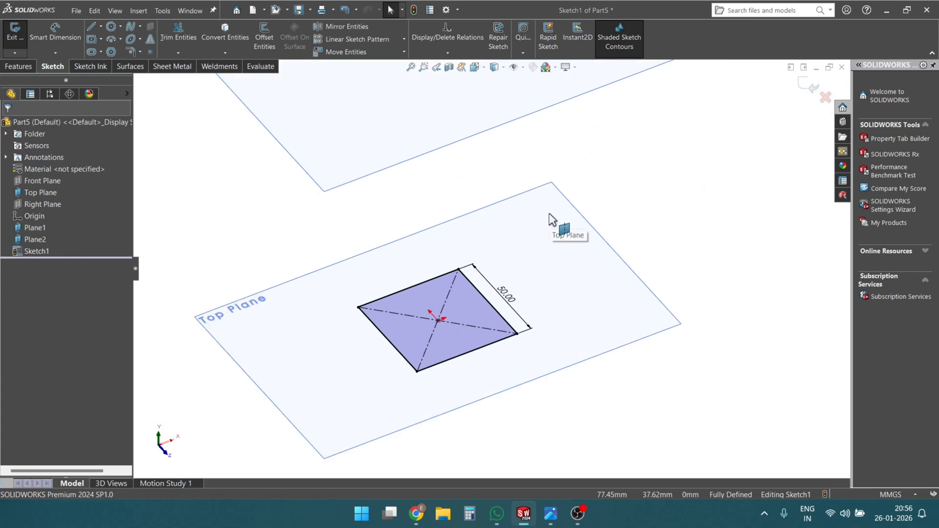
{"action": "scroll", "coordinate": [549, 215], "scroll_direction": "up", "scroll_amount": 3}
{"action": "scroll", "coordinate": [422, 163], "scroll_direction": "down", "scroll_amount": 1}
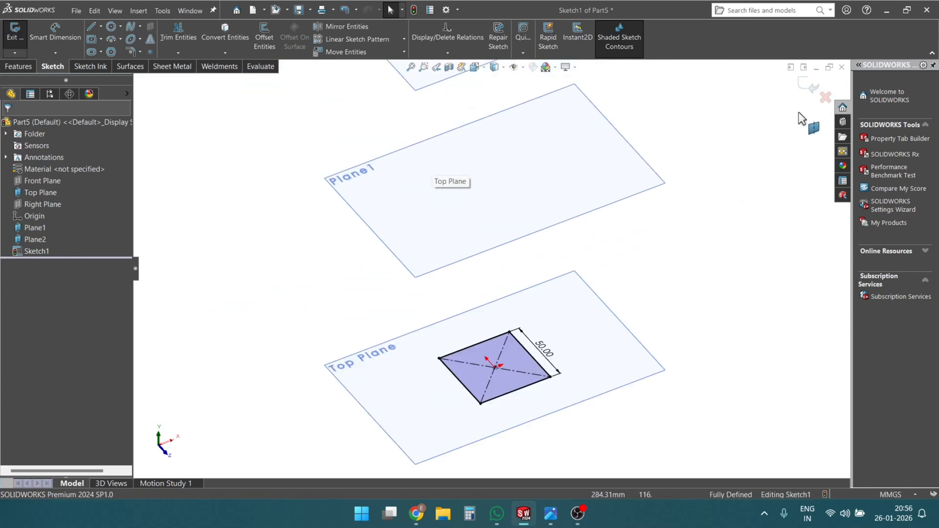
{"action": "left_click", "coordinate": [806, 83]}
- Start a sketch on the 150 mm offset plane and draw a circle about 28 mm in diameter, centered on the origin
{"action": "mouse_move", "coordinate": [662, 327]}
{"action": "middle_mouse_down"}
{"action": "mouse_move", "coordinate": [499, 362]}
{"action": "mouse_move", "coordinate": [534, 216]}
{"action": "mouse_move", "coordinate": [533, 235]}
{"action": "mouse_move", "coordinate": [470, 251]}
{"action": "mouse_move", "coordinate": [479, 250]}
{"action": "middle_mouse_up"}
{"action": "right_click", "coordinate": [479, 249]}
{"action": "left_click", "coordinate": [488, 220]}
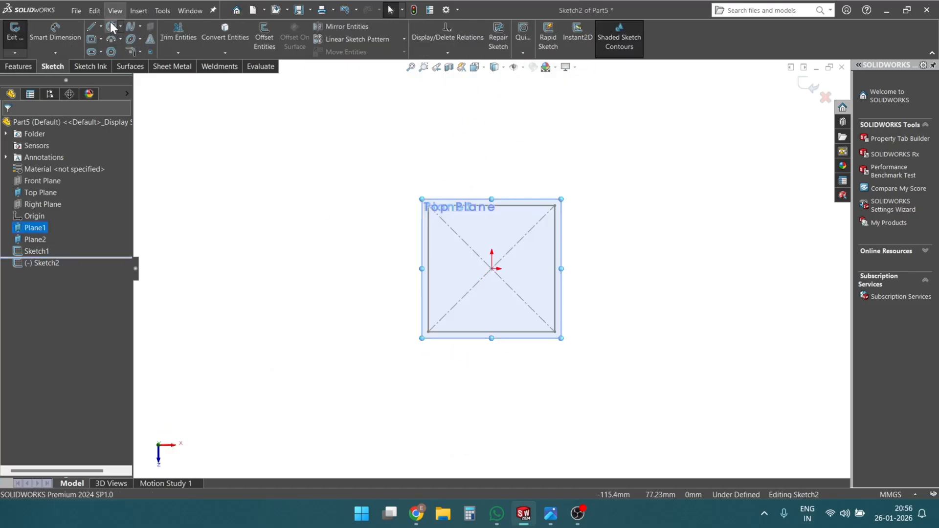
{"action": "left_click", "coordinate": [111, 26]}
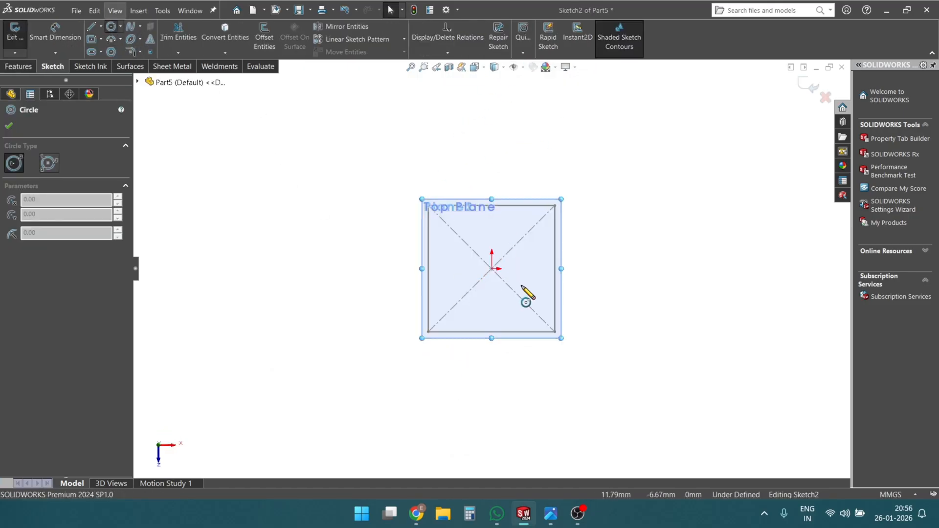
{"action": "left_click", "coordinate": [491, 268]}
{"action": "left_click", "coordinate": [509, 300]}
- Set the circle's diameter to 30 mm and exit the sketch
{"action": "right_click_drag", "start_coordinate": [596, 277], "coordinate": [618, 216]}
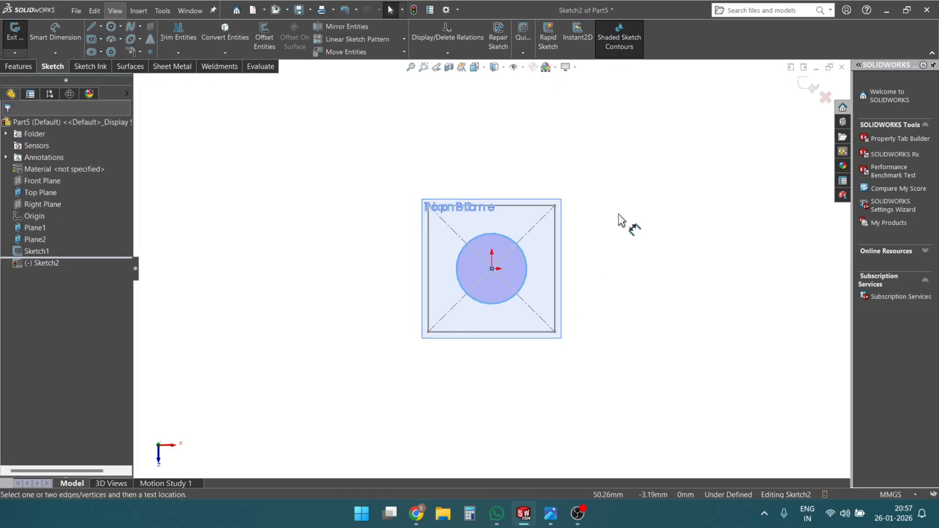
{"action": "left_click", "coordinate": [526, 265]}
{"action": "left_click", "coordinate": [553, 269]}
{"action": "type", "text": "30"}
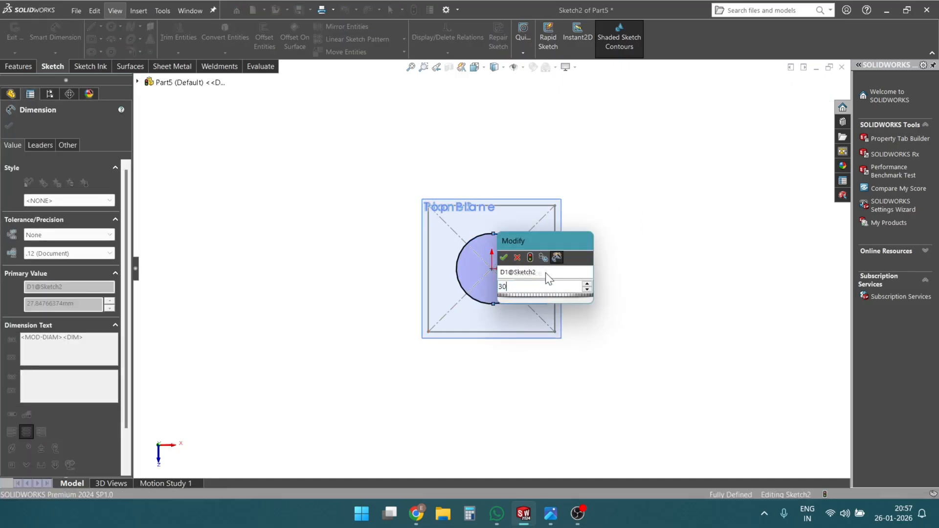
{"action": "key", "text": "Return"}
{"action": "left_click", "coordinate": [9, 126]}
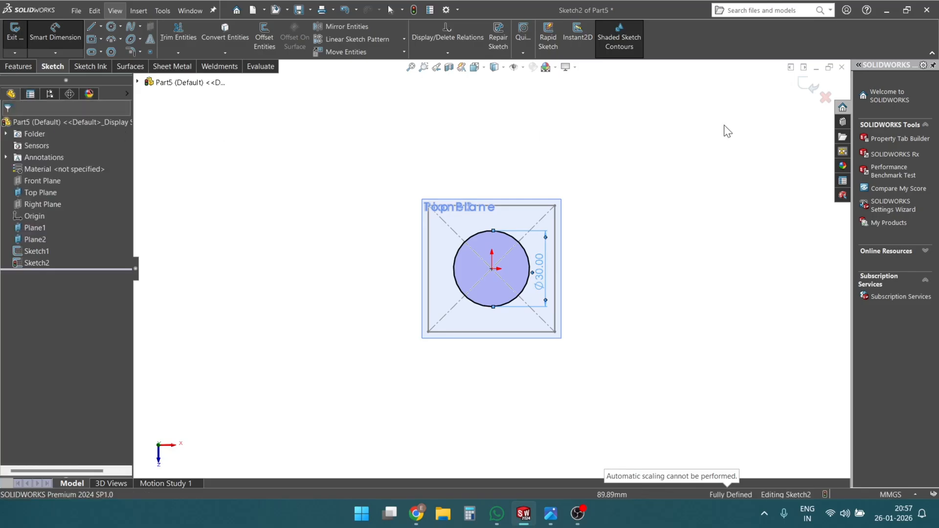
{"action": "left_click", "coordinate": [808, 85]}
- Start a sketch on the 300 mm offset plane and draw a center rectangle about 41 by 35 mm, centered on the origin
{"action": "mouse_move", "coordinate": [631, 370]}
{"action": "middle_mouse_down"}
{"action": "mouse_move", "coordinate": [544, 176]}
{"action": "mouse_move", "coordinate": [567, 203]}
{"action": "mouse_move", "coordinate": [541, 80]}
{"action": "mouse_move", "coordinate": [518, 195]}
{"action": "mouse_move", "coordinate": [466, 218]}
{"action": "middle_mouse_up"}
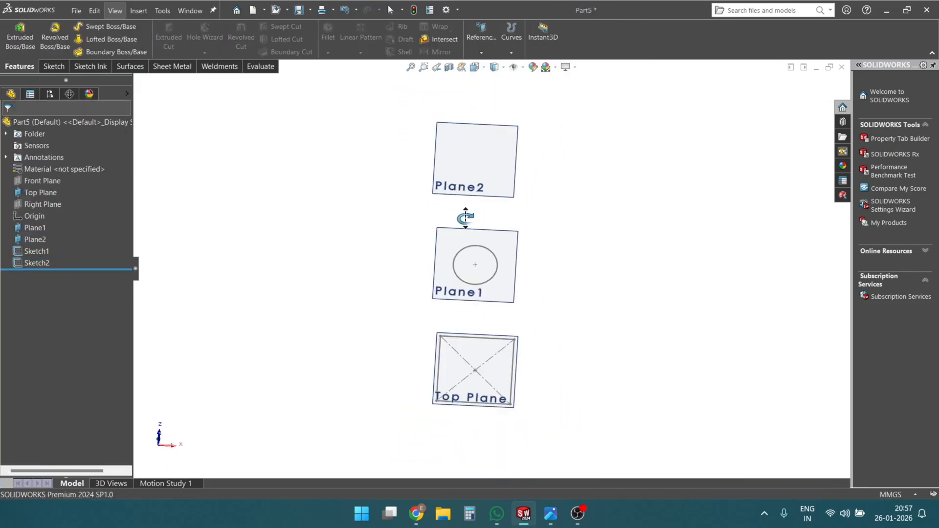
{"action": "right_click", "coordinate": [479, 175]}
{"action": "left_click", "coordinate": [500, 162]}
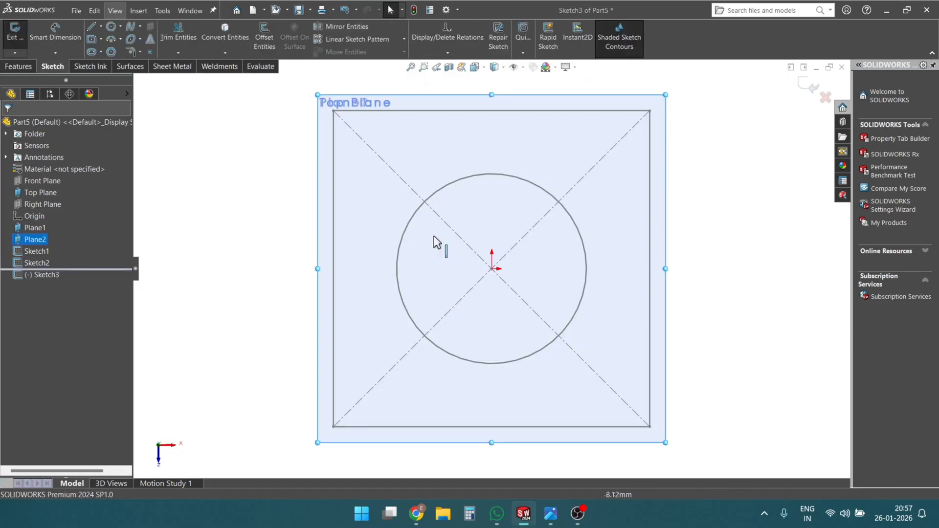
{"action": "left_click", "coordinate": [91, 39]}
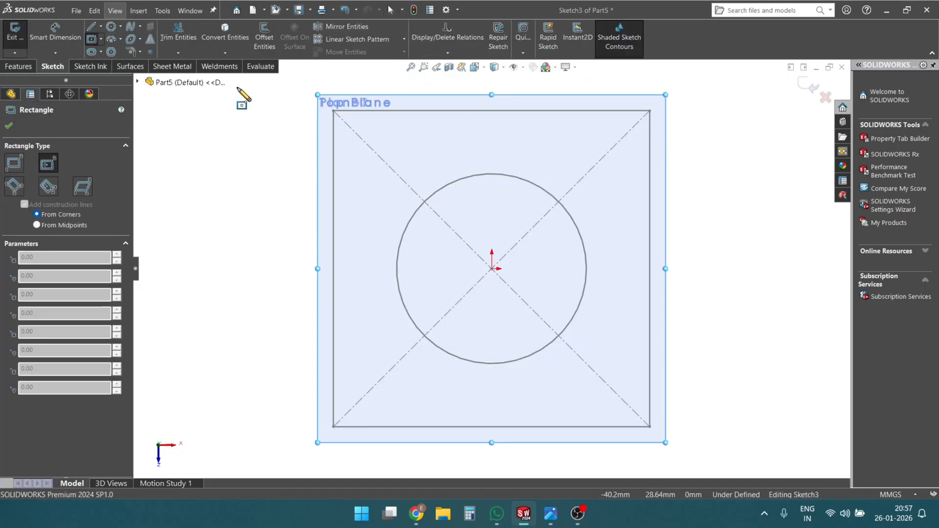
{"action": "left_click", "coordinate": [493, 269]}
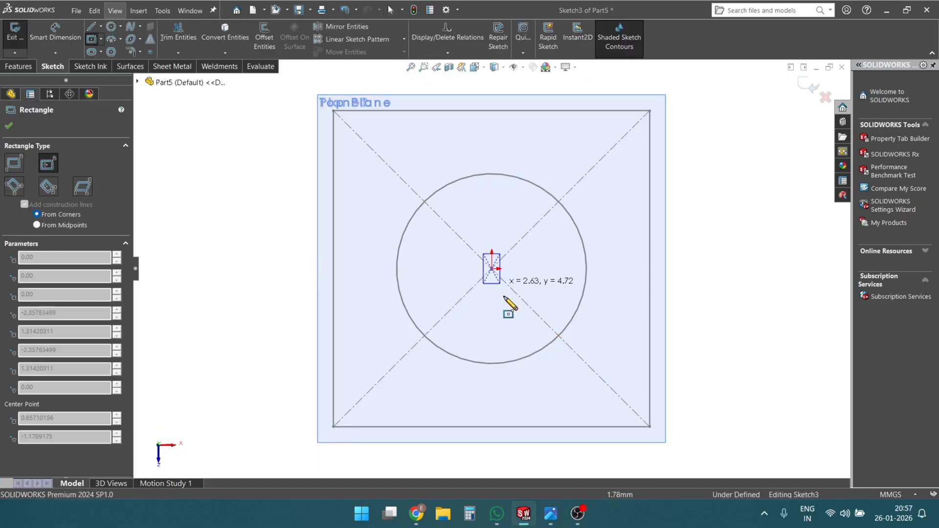
{"action": "left_click", "coordinate": [620, 380]}
{"action": "key", "text": "Escape"}
- Set the length of the rectangle's vertical side to 30 mm
{"action": "right_click_drag", "start_coordinate": [788, 318], "coordinate": [743, 142]}
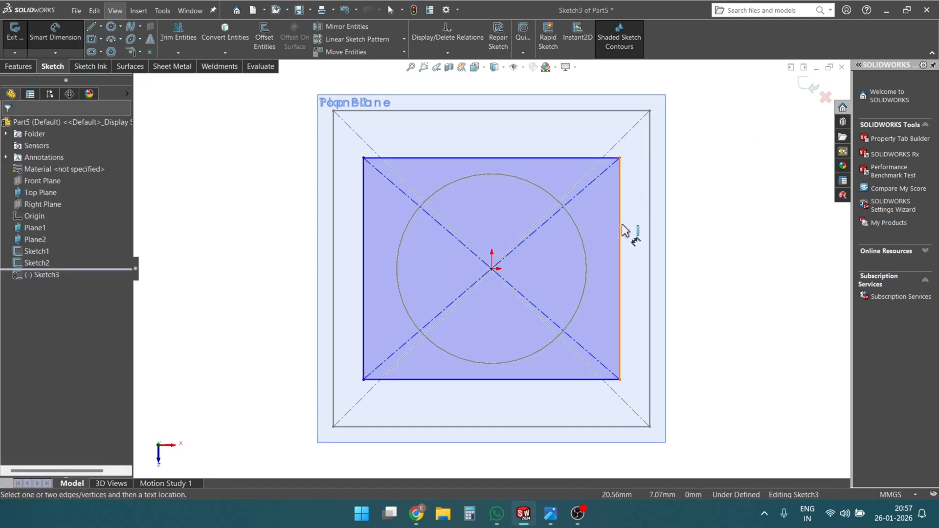
{"action": "left_click", "coordinate": [625, 230]}
{"action": "left_click", "coordinate": [640, 256]}
{"action": "type", "text": "30"}
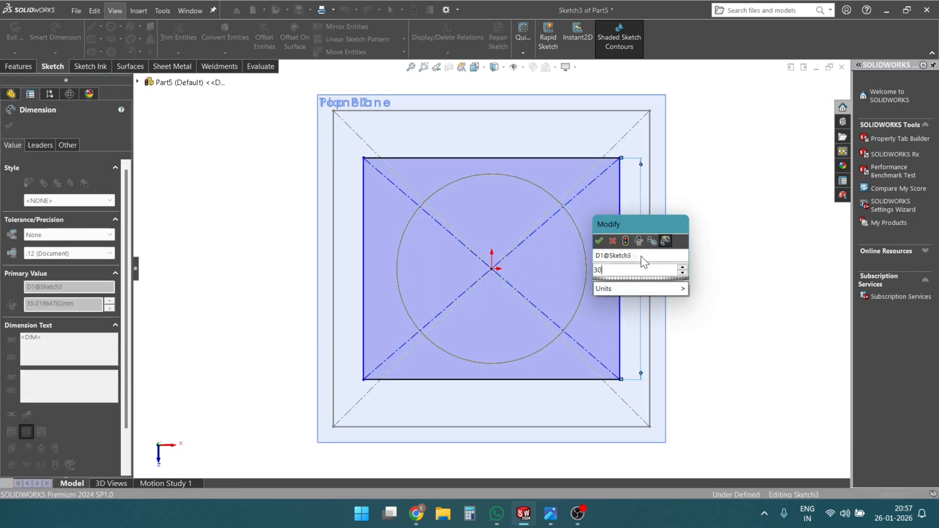
{"action": "key", "text": "Return"}
- Make two adjacent sides of the 30 mm high rectangle equal and exit the sketch
{"action": "left_click", "coordinate": [582, 158]}
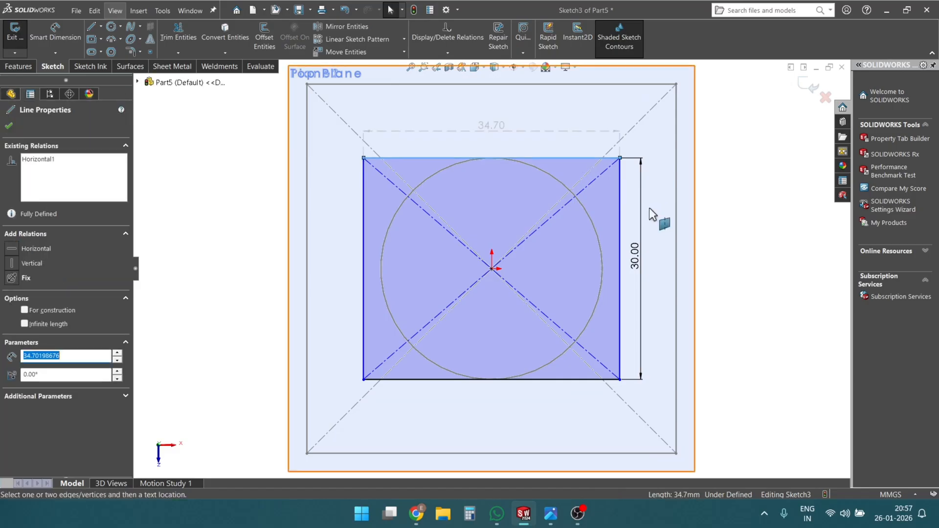
{"action": "left_click", "coordinate": [621, 203]}
{"action": "left_click", "coordinate": [722, 163]}
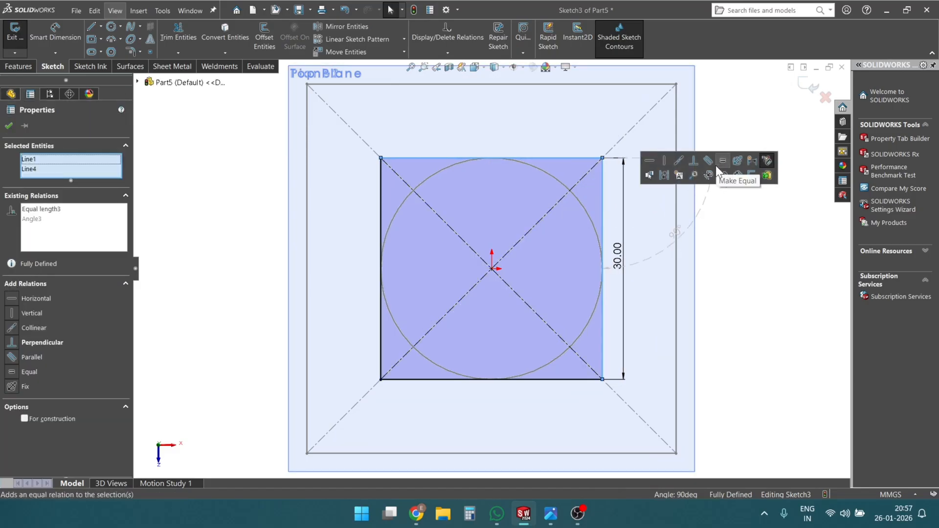
{"action": "left_click", "coordinate": [9, 126]}
{"action": "key", "text": "z"}
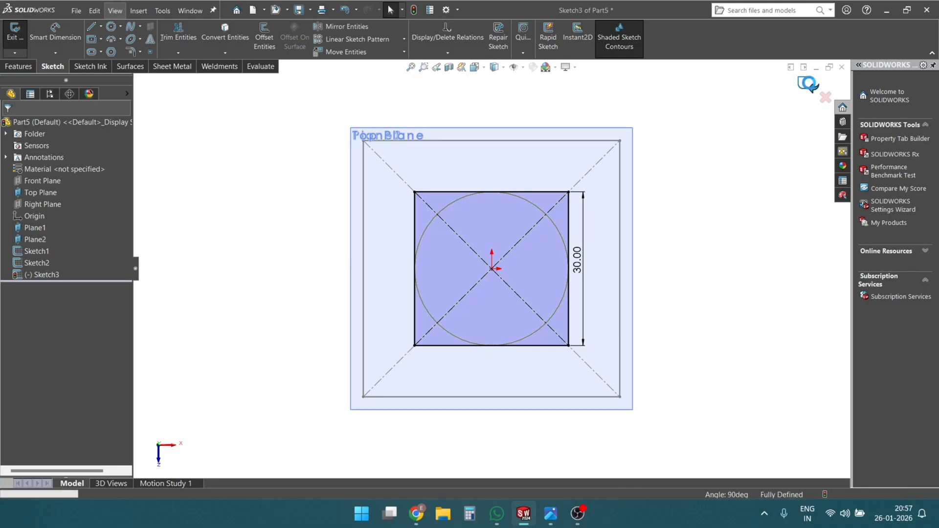
{"action": "left_click", "coordinate": [811, 89]}
- Hide both offset planes and the Top Plane so only the three profile sketches are displayed
{"action": "mouse_move", "coordinate": [729, 270]}
{"action": "middle_mouse_down"}
{"action": "mouse_move", "coordinate": [635, 157]}
{"action": "mouse_move", "coordinate": [567, 262]}
{"action": "mouse_move", "coordinate": [510, 138]}
{"action": "mouse_move", "coordinate": [524, 310]}
{"action": "mouse_move", "coordinate": [511, 274]}
{"action": "mouse_move", "coordinate": [511, 292]}
{"action": "middle_mouse_up"}
{"action": "key", "text": "f"}
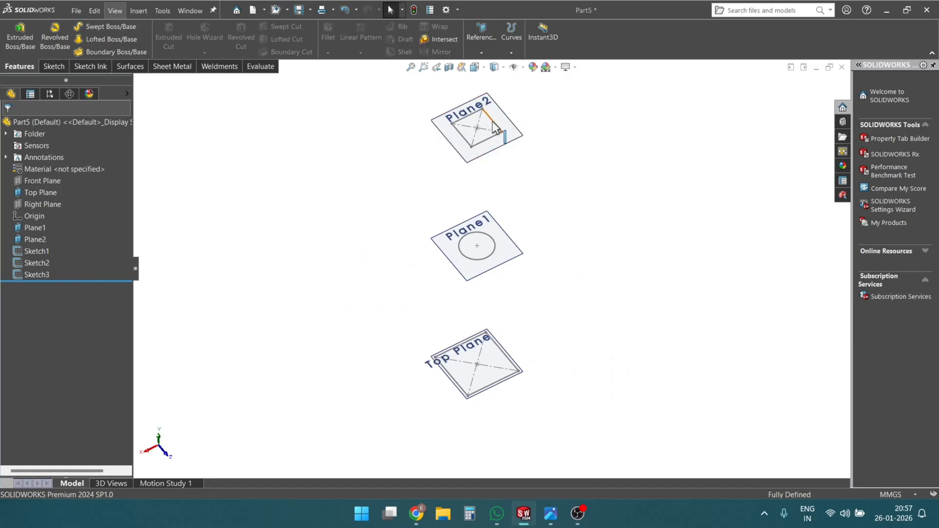
{"action": "scroll", "coordinate": [542, 325], "scroll_direction": "down", "scroll_amount": 1}
{"action": "scroll", "coordinate": [543, 316], "scroll_direction": "up", "scroll_amount": 1}
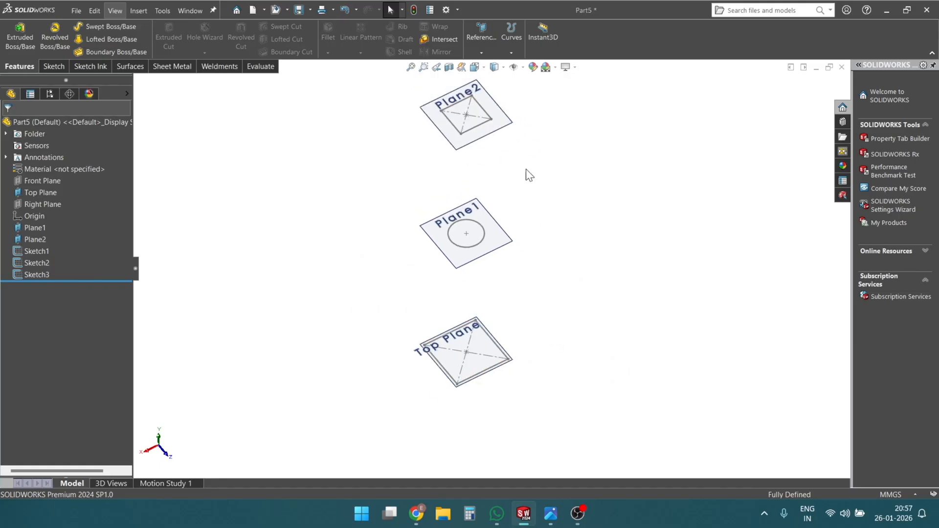
{"action": "scroll", "coordinate": [528, 181], "scroll_direction": "up", "scroll_amount": 1}
{"action": "scroll", "coordinate": [474, 110], "scroll_direction": "down", "scroll_amount": 2}
{"action": "right_click", "coordinate": [491, 140]}
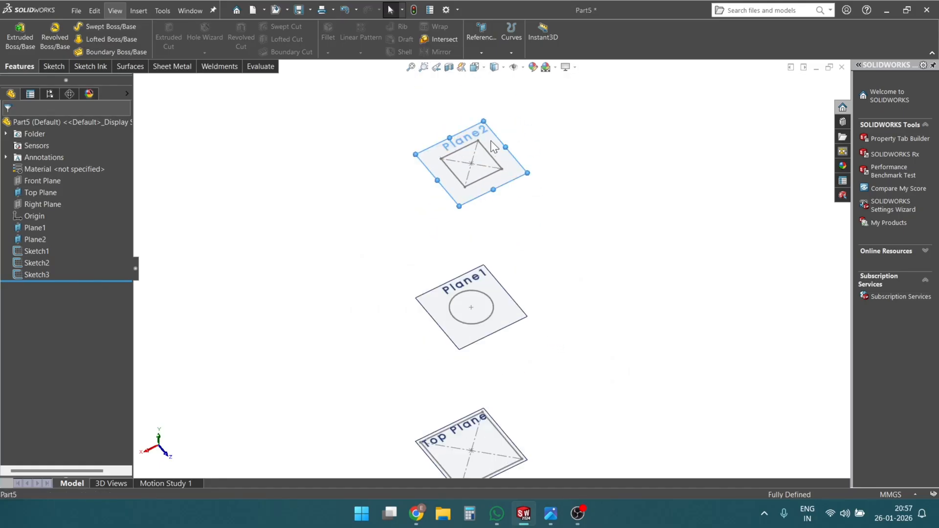
{"action": "left_click", "coordinate": [529, 127]}
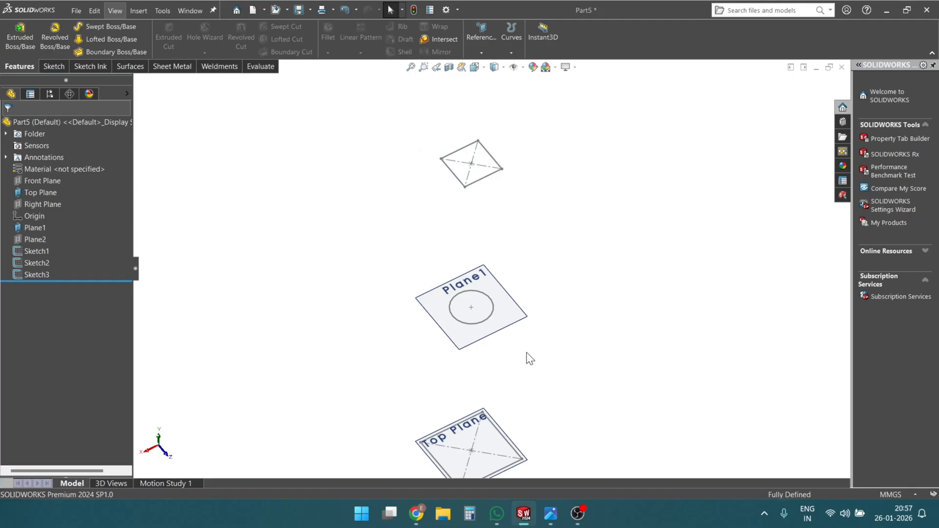
{"action": "right_click", "coordinate": [504, 307]}
{"action": "left_click", "coordinate": [542, 294]}
{"action": "scroll", "coordinate": [507, 398], "scroll_direction": "up", "scroll_amount": 1}
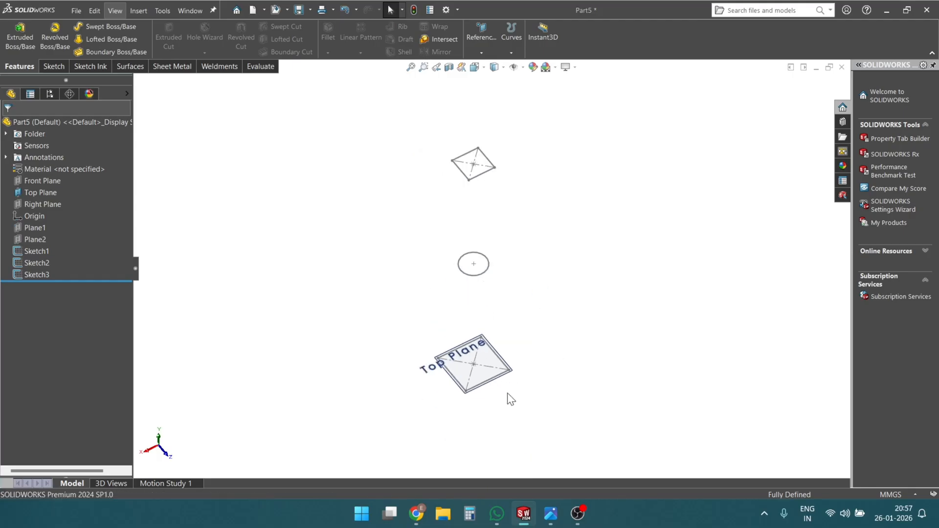
{"action": "scroll", "coordinate": [504, 344], "scroll_direction": "down", "scroll_amount": 5}
{"action": "left_click", "coordinate": [536, 328]}
{"action": "right_click", "coordinate": [537, 327]}
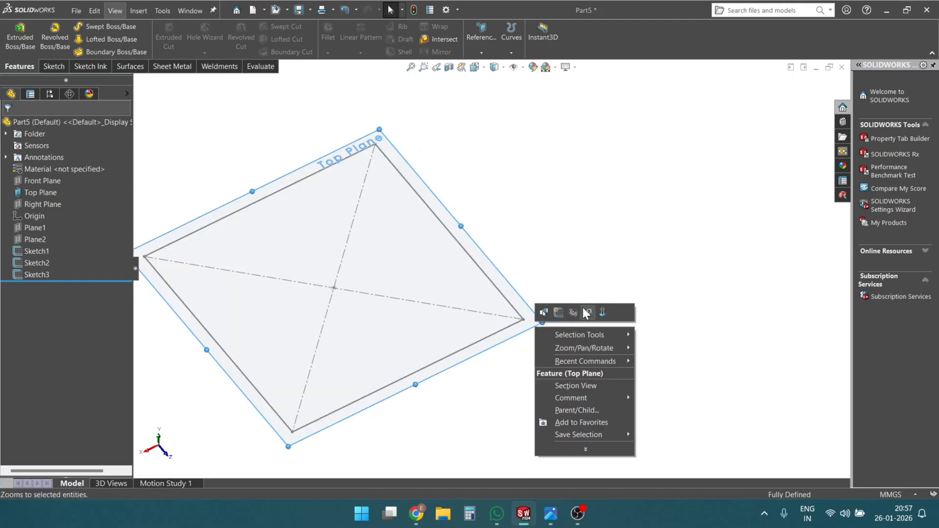
{"action": "left_click", "coordinate": [574, 311]}
- Create a Lofted Boss/Base through the 50 mm square, the 30 mm circle and the 30 mm square, in that order
{"action": "scroll", "coordinate": [569, 309], "scroll_direction": "up", "scroll_amount": 4}
{"action": "mouse_move", "coordinate": [571, 309]}
{"action": "middle_mouse_down"}
{"action": "mouse_move", "coordinate": [430, 207]}
{"action": "mouse_move", "coordinate": [624, 139]}
{"action": "mouse_move", "coordinate": [520, 308]}
{"action": "mouse_move", "coordinate": [421, 186]}
{"action": "mouse_move", "coordinate": [427, 304]}
{"action": "mouse_move", "coordinate": [485, 306]}
{"action": "mouse_move", "coordinate": [488, 319]}
{"action": "middle_mouse_up"}
{"action": "right_click", "coordinate": [522, 352]}
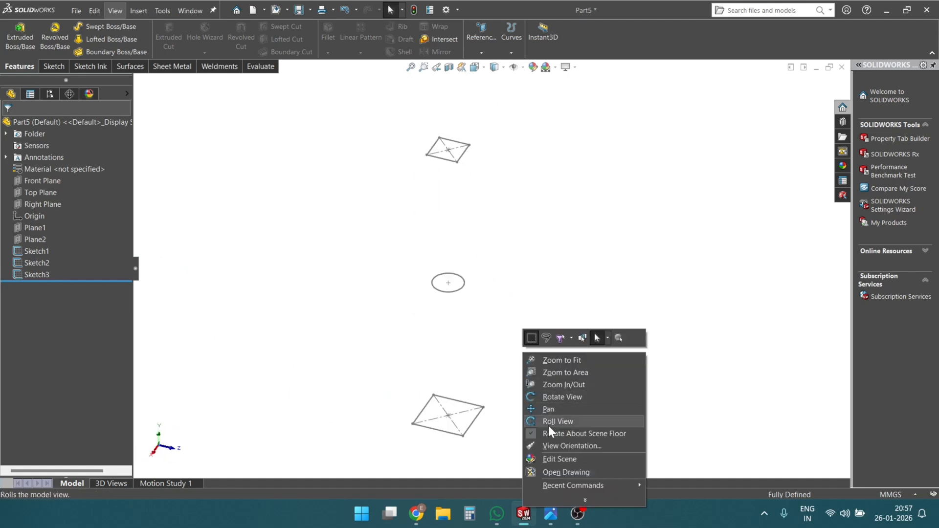
{"action": "left_click", "coordinate": [533, 426]}
{"action": "mouse_move", "coordinate": [472, 296]}
{"action": "left_mouse_down"}
{"action": "mouse_move", "coordinate": [277, 211]}
{"action": "mouse_move", "coordinate": [335, 251]}
{"action": "mouse_move", "coordinate": [331, 241]}
{"action": "mouse_move", "coordinate": [429, 289]}
{"action": "mouse_move", "coordinate": [416, 258]}
{"action": "mouse_move", "coordinate": [440, 331]}
{"action": "left_mouse_up"}
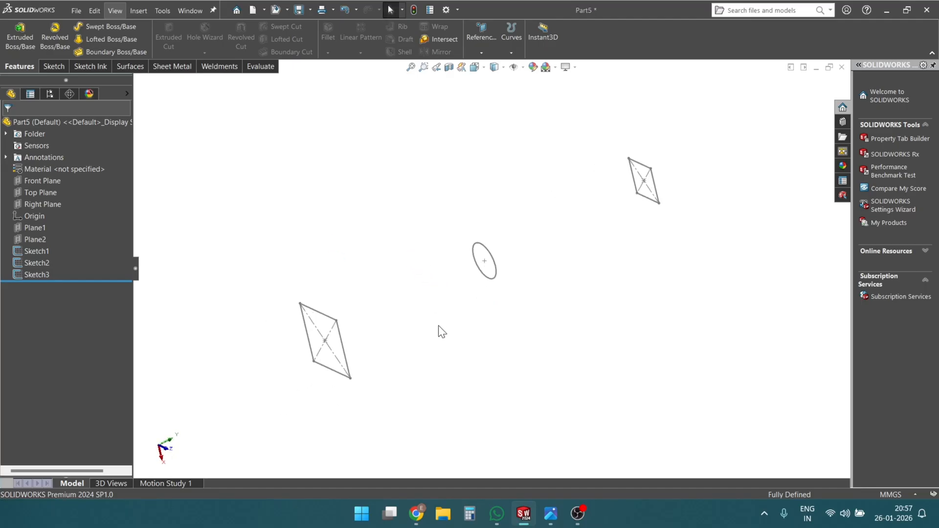
{"action": "key", "text": "Escape"}
{"action": "left_click", "coordinate": [99, 40]}
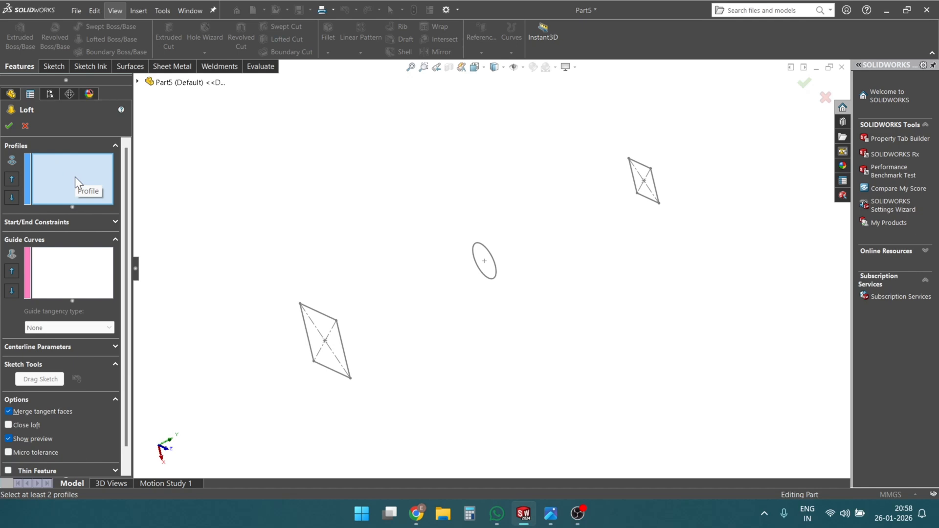
{"action": "left_click", "coordinate": [336, 321]}
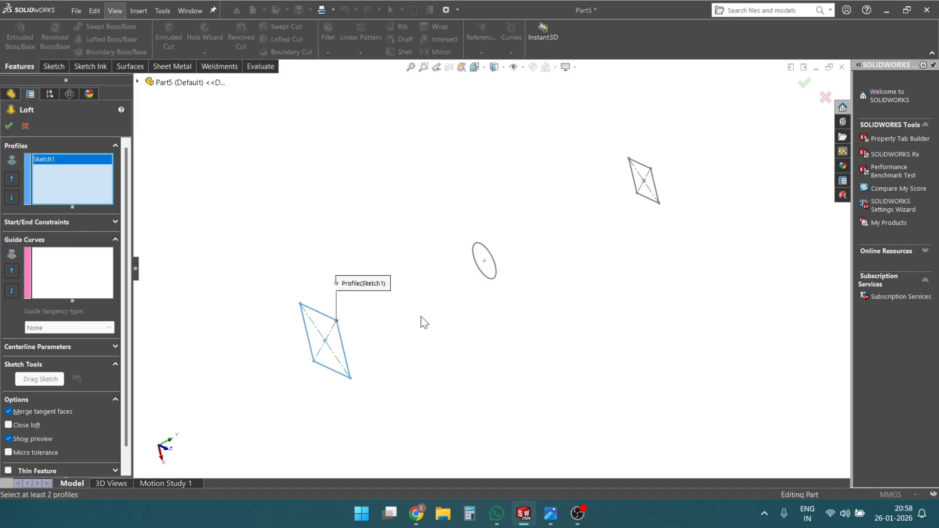
{"action": "left_click", "coordinate": [495, 266]}
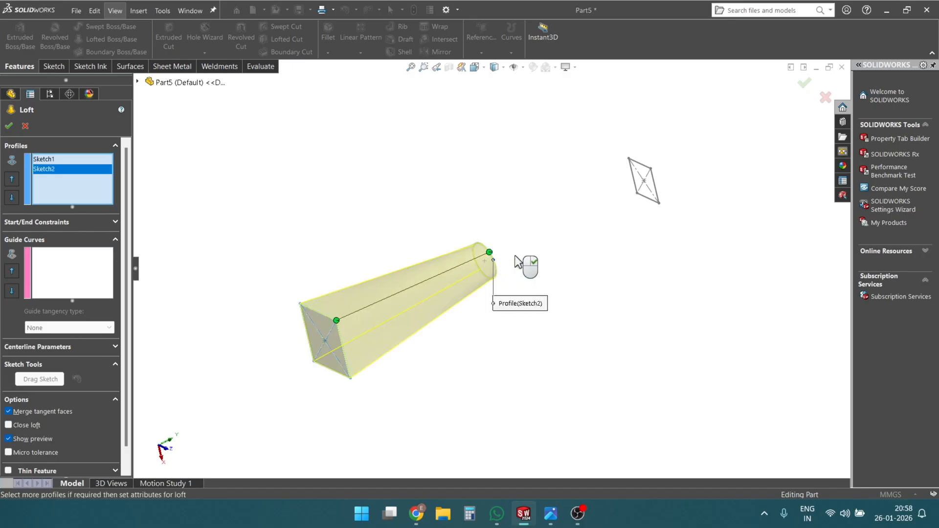
{"action": "left_click", "coordinate": [650, 169]}
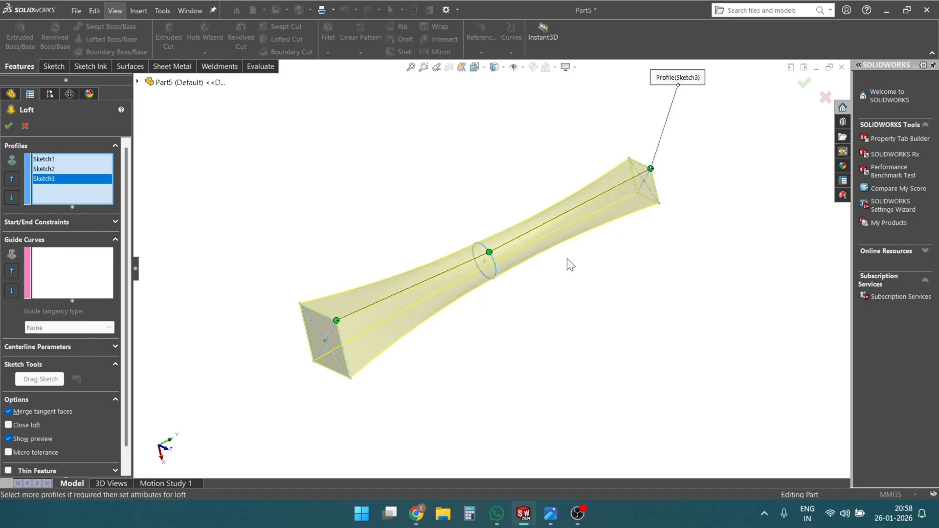
{"action": "middle_click_drag", "start_coordinate": [566, 264], "coordinate": [579, 250]}
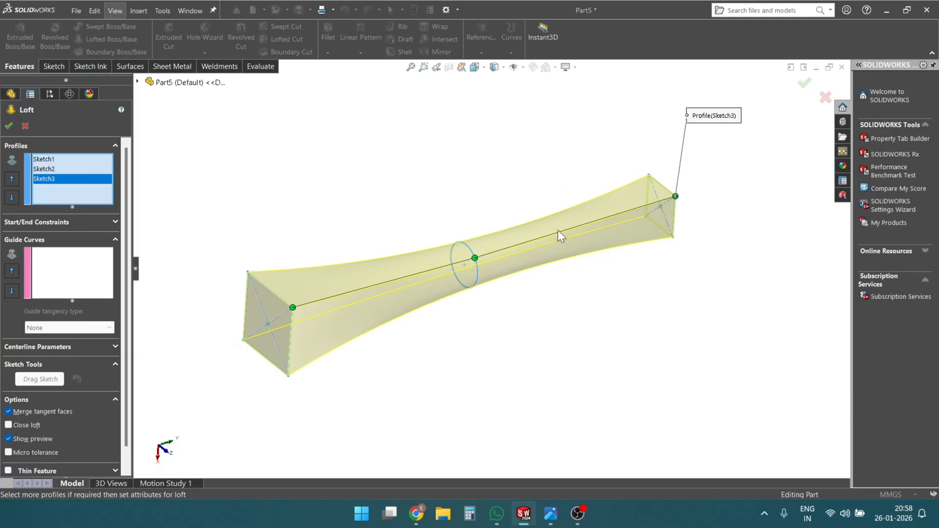
{"action": "middle_click_drag", "start_coordinate": [483, 314], "coordinate": [503, 299]}
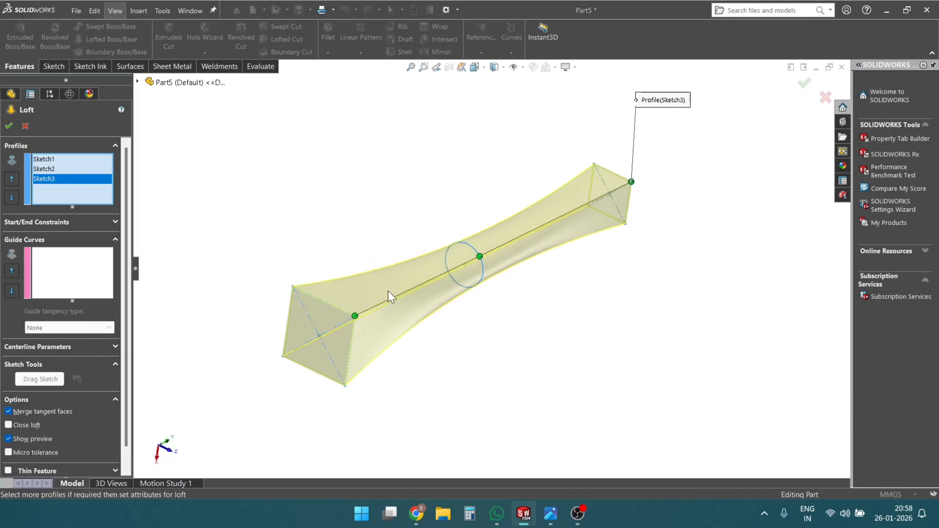
{"action": "middle_click_drag", "start_coordinate": [389, 296], "coordinate": [349, 293]}
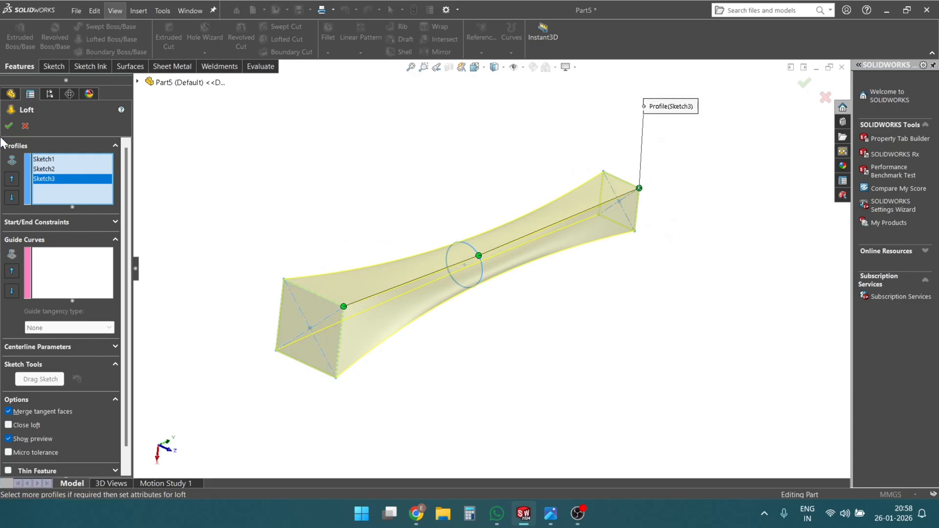
{"action": "left_click", "coordinate": [8, 126]}
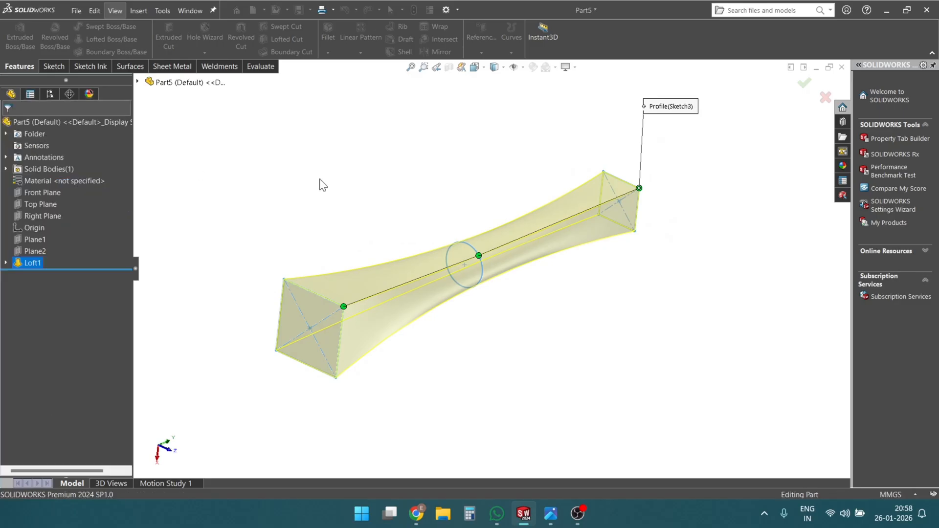
- Open the finished loft feature for editing and expand its start and end constraint settings
{"action": "middle_click_drag", "start_coordinate": [489, 338], "coordinate": [496, 295]}
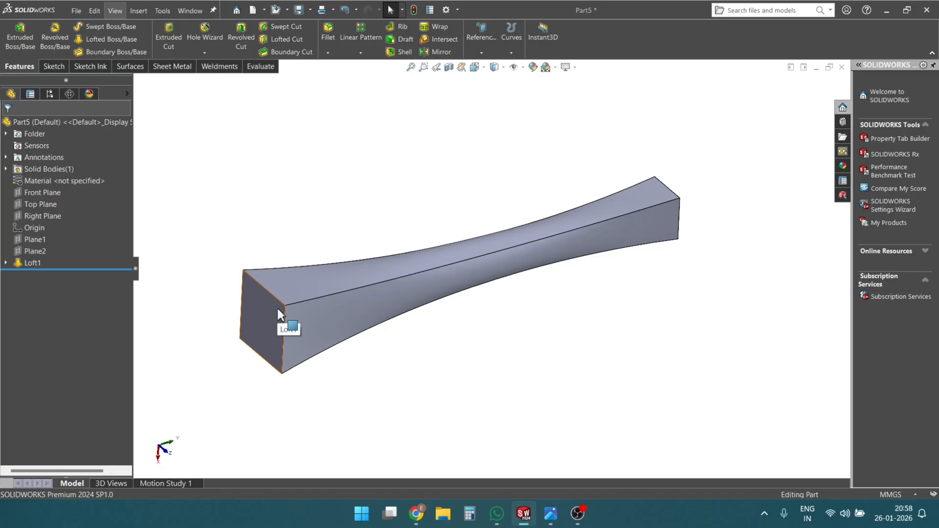
{"action": "middle_click_drag", "start_coordinate": [277, 308], "coordinate": [674, 272]}
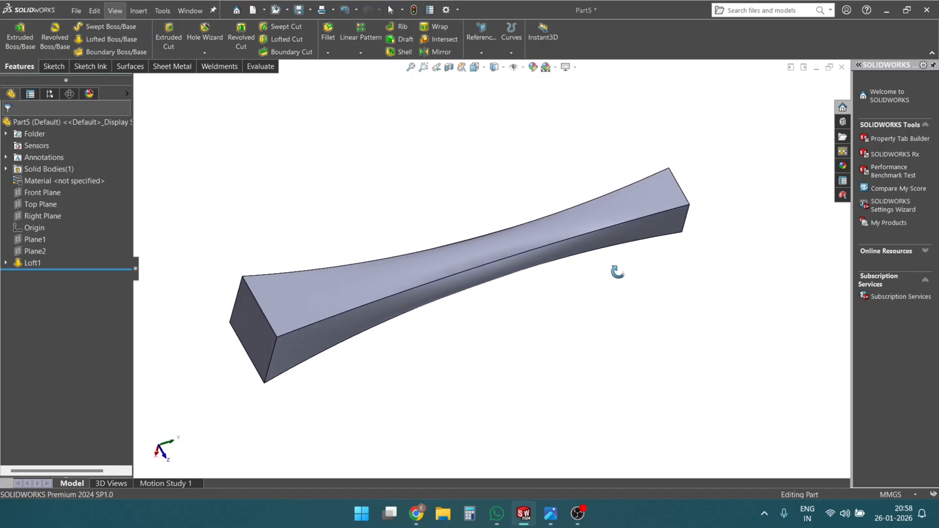
{"action": "middle_click_drag", "start_coordinate": [335, 281], "coordinate": [428, 281]}
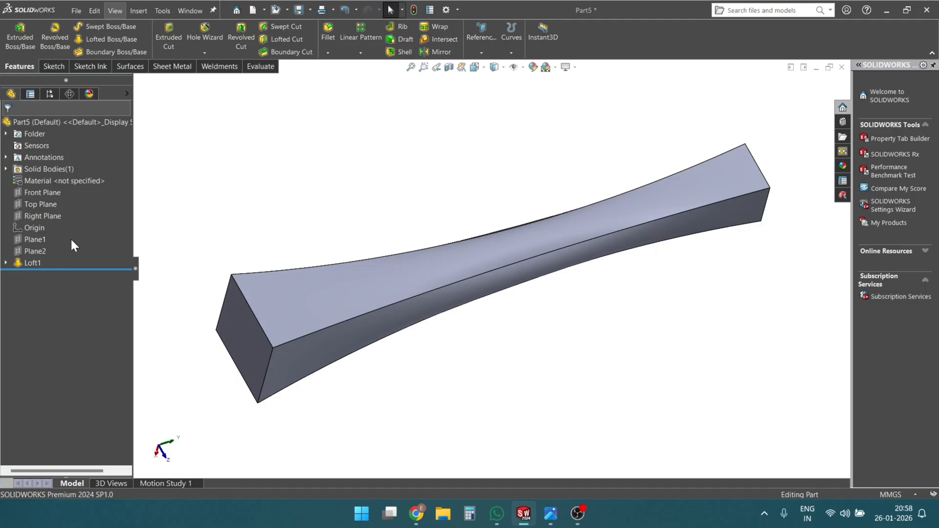
{"action": "left_click", "coordinate": [25, 263]}
{"action": "left_click", "coordinate": [42, 243]}
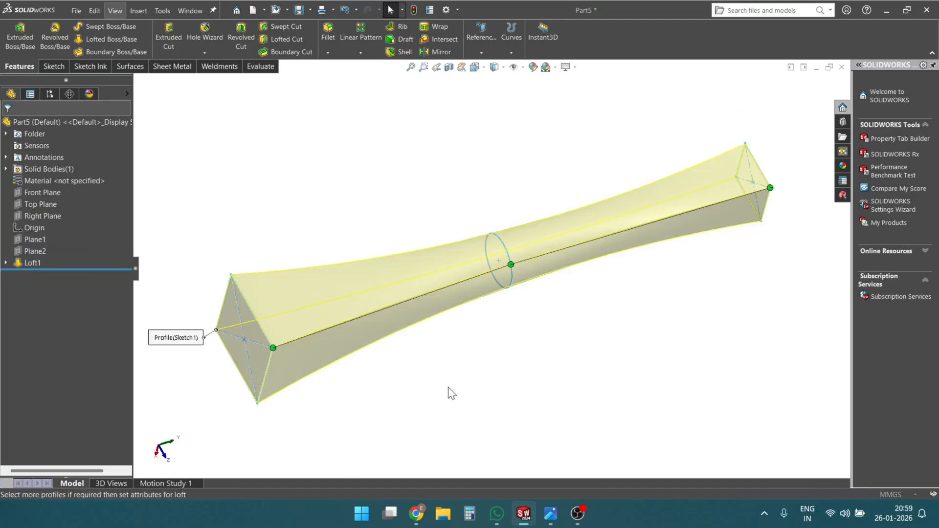
{"action": "middle_click_drag", "start_coordinate": [441, 332], "coordinate": [457, 278]}
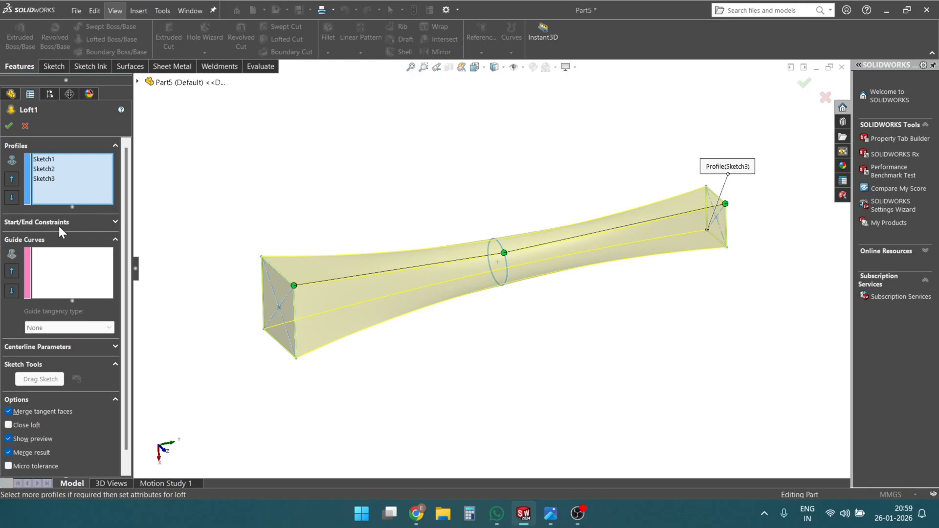
{"action": "left_click", "coordinate": [115, 222]}
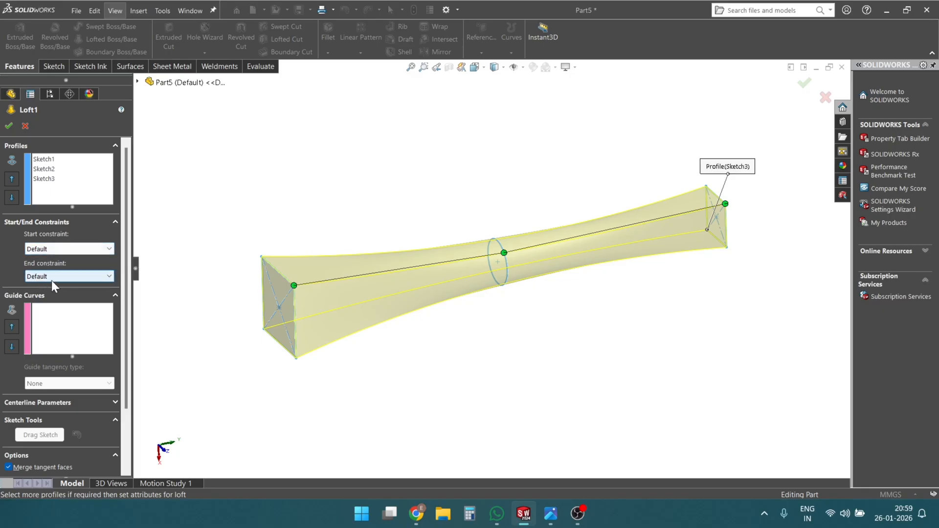
- Set the loft's start constraint to Default and inspect the preview around the three profiles
{"action": "left_click", "coordinate": [110, 250]}
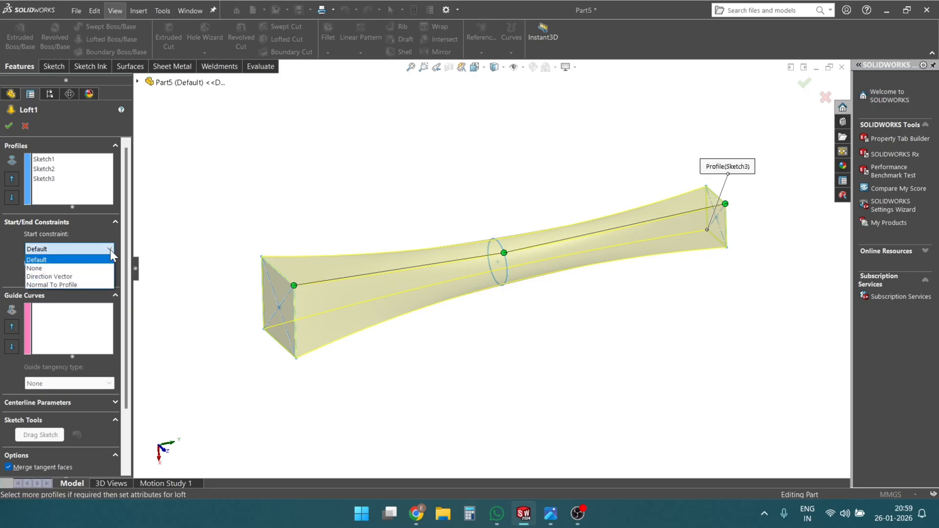
{"action": "left_click", "coordinate": [46, 261]}
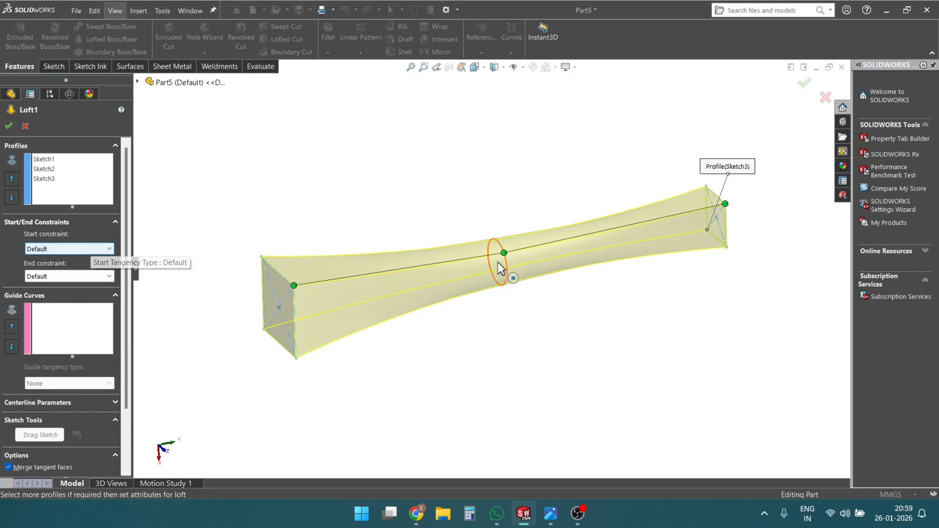
{"action": "mouse_move", "coordinate": [563, 267]}
{"action": "middle_mouse_down"}
{"action": "mouse_move", "coordinate": [614, 218]}
{"action": "mouse_move", "coordinate": [557, 251]}
{"action": "mouse_move", "coordinate": [608, 249]}
{"action": "mouse_move", "coordinate": [572, 264]}
{"action": "mouse_move", "coordinate": [567, 251]}
{"action": "mouse_move", "coordinate": [514, 272]}
{"action": "middle_mouse_up"}
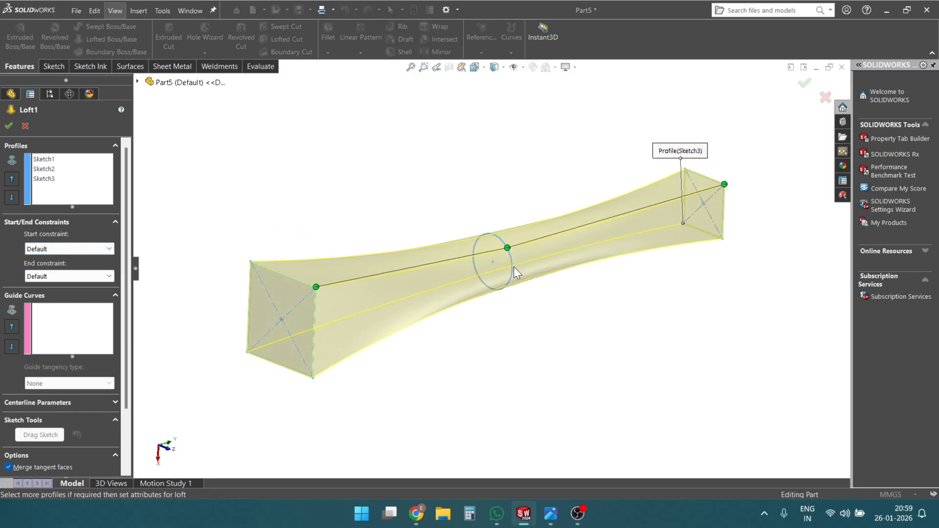
{"action": "middle_click_drag", "start_coordinate": [294, 223], "coordinate": [346, 226]}
{"action": "scroll", "coordinate": [461, 232], "scroll_direction": "down", "scroll_amount": 1}
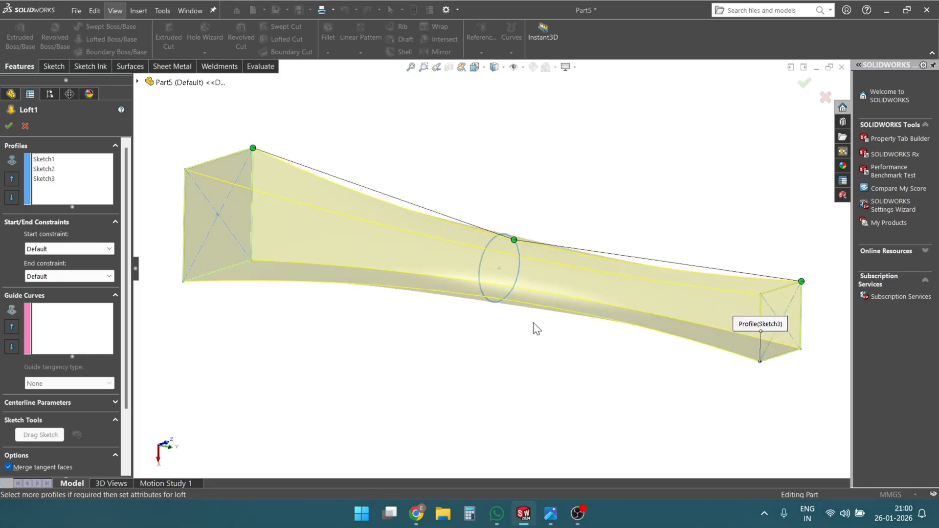
- Set the loft's start constraint to None and inspect how the preview leaves the 50 mm square
{"action": "left_click", "coordinate": [98, 249]}
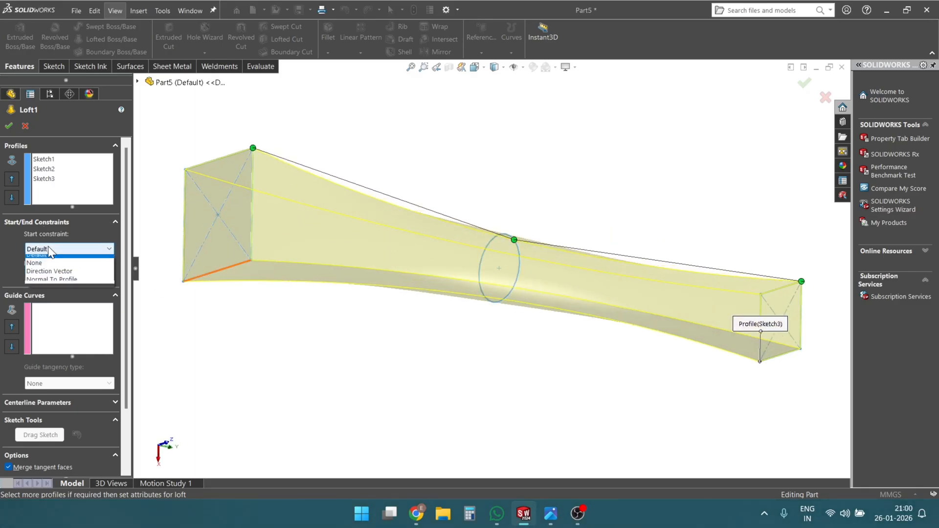
{"action": "left_click", "coordinate": [47, 267]}
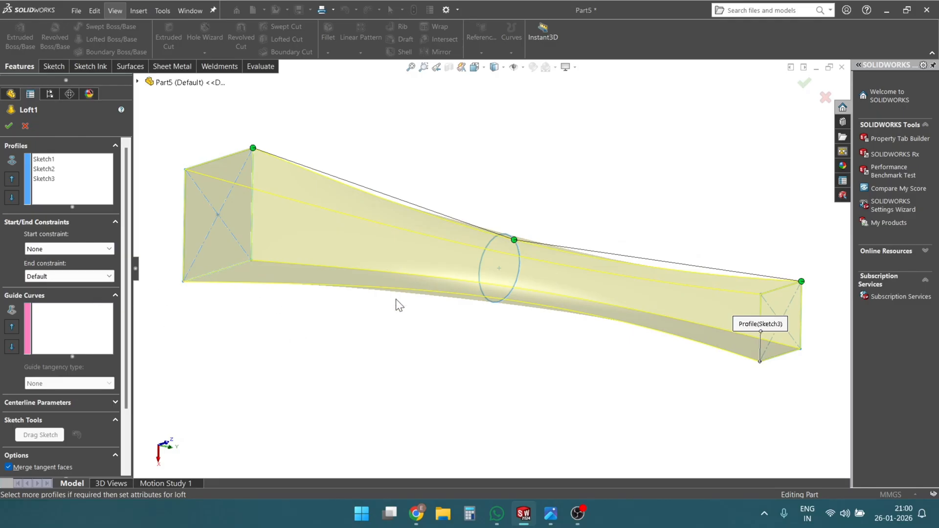
{"action": "left_click_drag", "start_coordinate": [416, 240], "coordinate": [410, 364]}
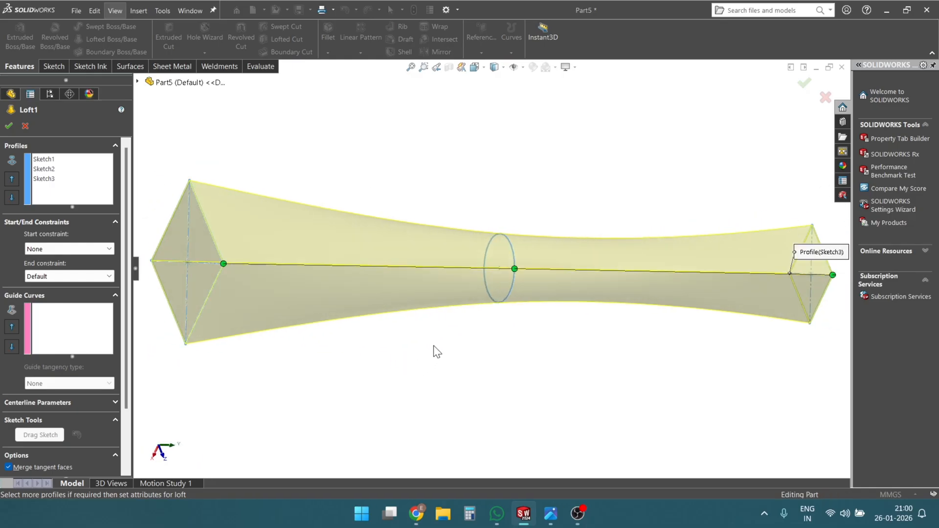
{"action": "left_click_drag", "start_coordinate": [530, 314], "coordinate": [673, 285]}
- Switch to the Photos app, examine the None versus Default loft comparison image, and return to SOLIDWORKS
{"action": "left_click", "coordinate": [552, 511]}
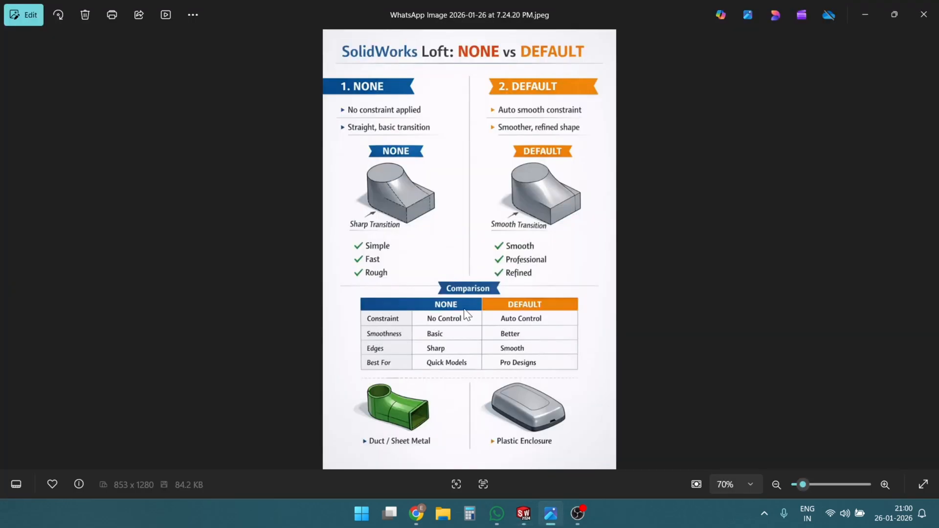
{"action": "scroll", "coordinate": [421, 264], "scroll_direction": "up", "scroll_amount": 2}
{"action": "scroll", "coordinate": [485, 230], "scroll_direction": "down", "scroll_amount": 2}
{"action": "mouse_move", "coordinate": [523, 513]}
{"action": "left_click", "coordinate": [604, 455]}
- Set the loft's start constraint back to Default
{"action": "scroll", "coordinate": [457, 300], "scroll_direction": "up", "scroll_amount": 1}
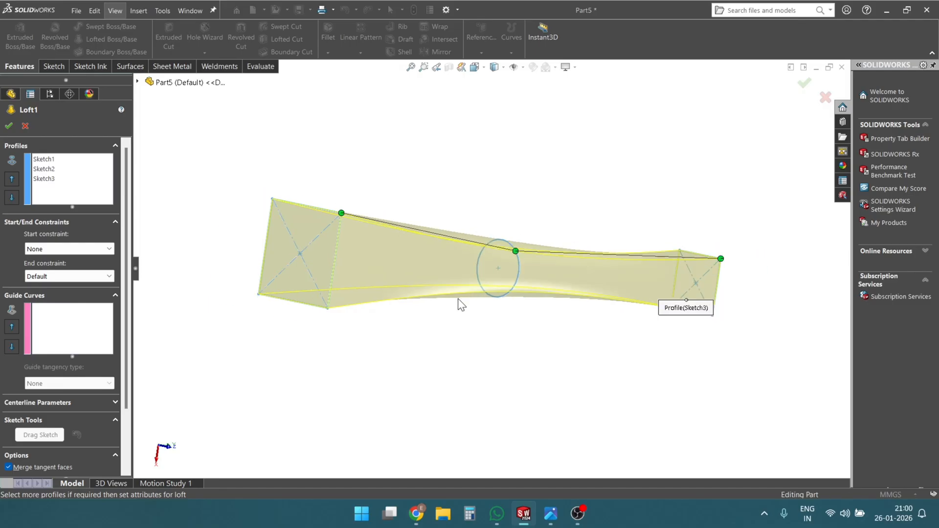
{"action": "middle_click_drag", "start_coordinate": [459, 301], "coordinate": [429, 329]}
{"action": "left_click", "coordinate": [70, 249]}
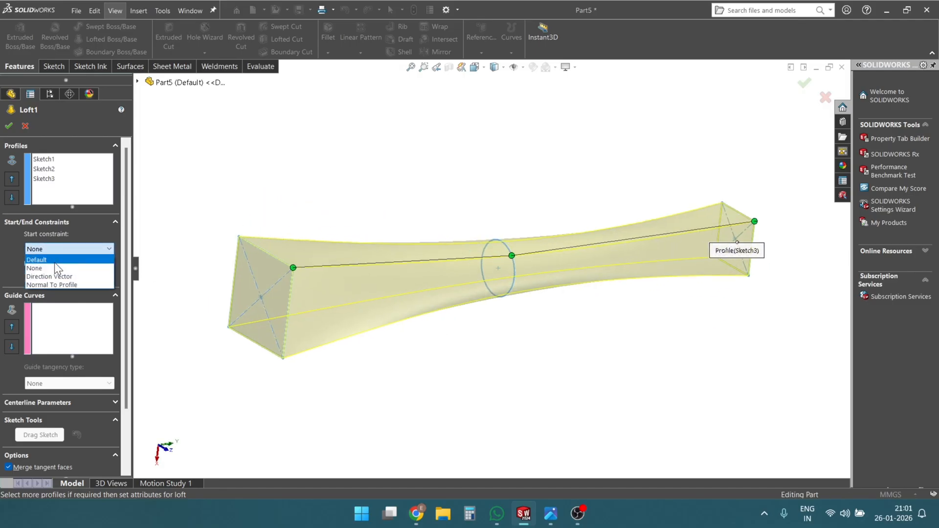
{"action": "left_click", "coordinate": [55, 262]}
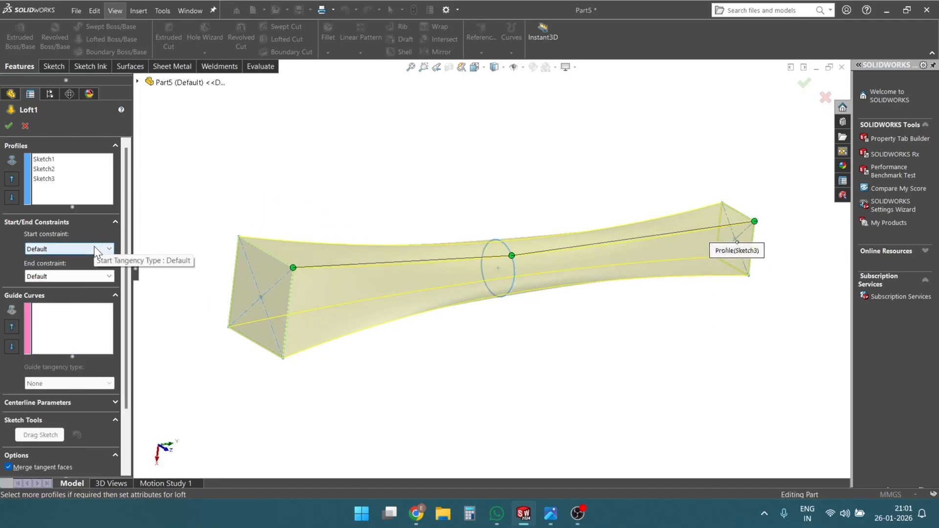
- Try a Direction Vector start constraint along a vertical side of the 50 mm square, and remove that direction reference
{"action": "left_click", "coordinate": [74, 251]}
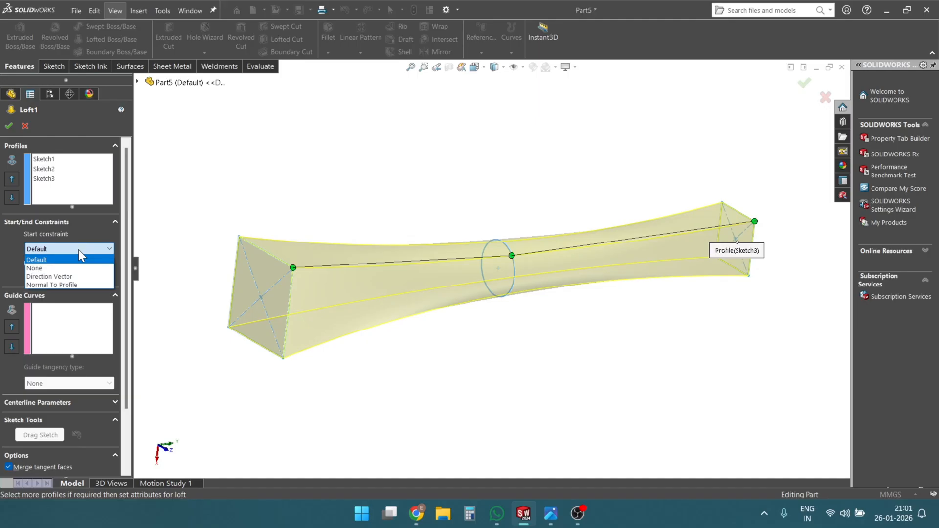
{"action": "left_click", "coordinate": [77, 277]}
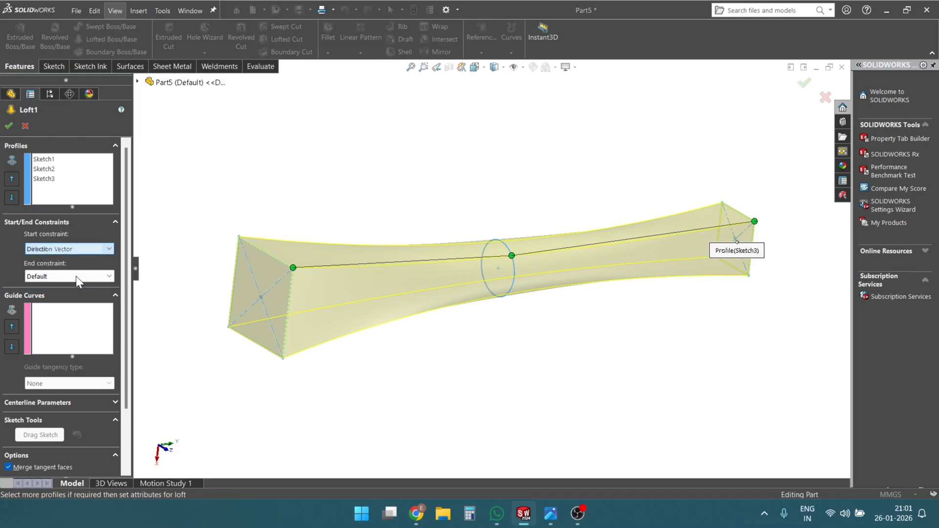
{"action": "scroll", "coordinate": [528, 252], "scroll_direction": "up", "scroll_amount": 5}
{"action": "scroll", "coordinate": [528, 252], "scroll_direction": "down", "scroll_amount": 2}
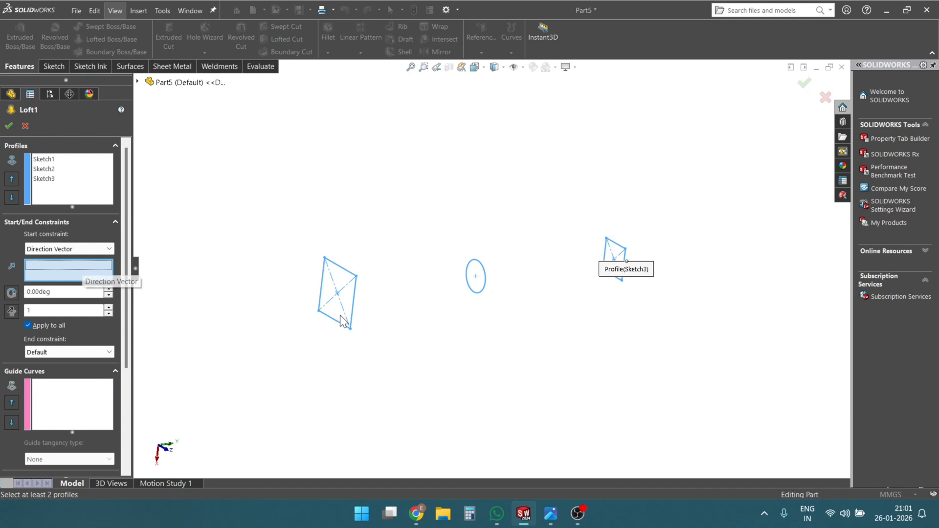
{"action": "left_click", "coordinate": [354, 291]}
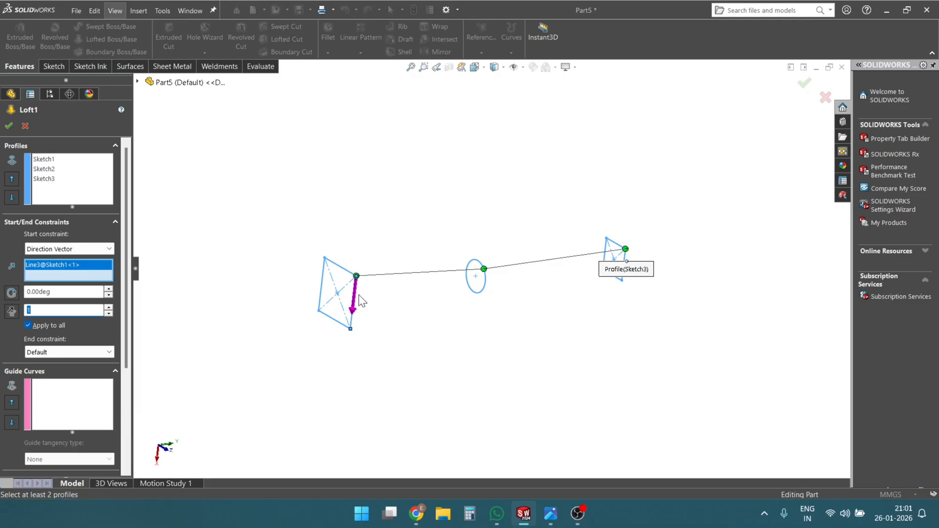
{"action": "right_click", "coordinate": [66, 263]}
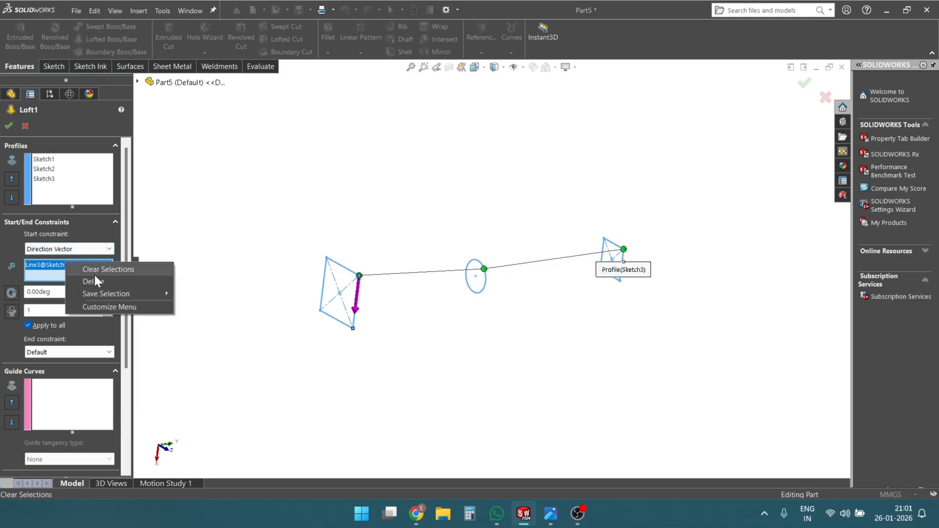
{"action": "left_click", "coordinate": [97, 279]}
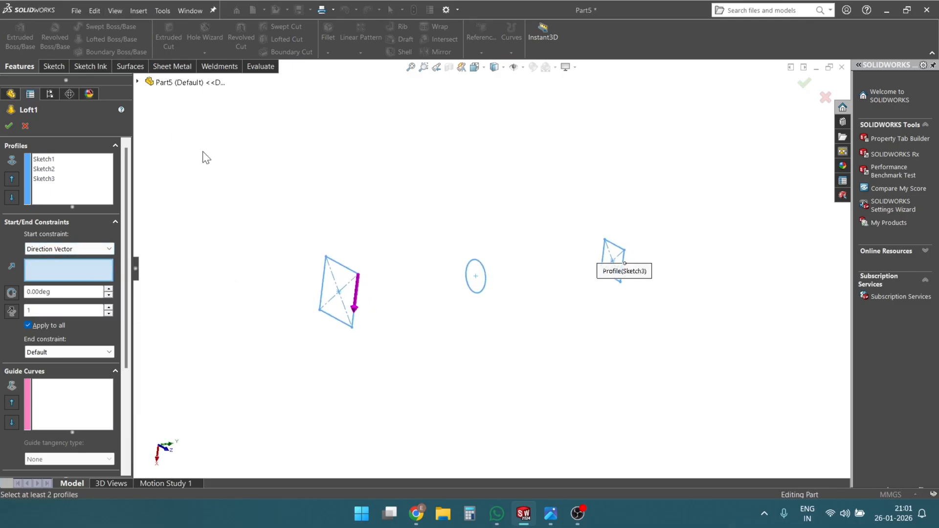
- Assign the Top Plane as the start constraint's direction vector and examine the direction arrow at the 50 mm square
{"action": "left_click", "coordinate": [137, 81]}
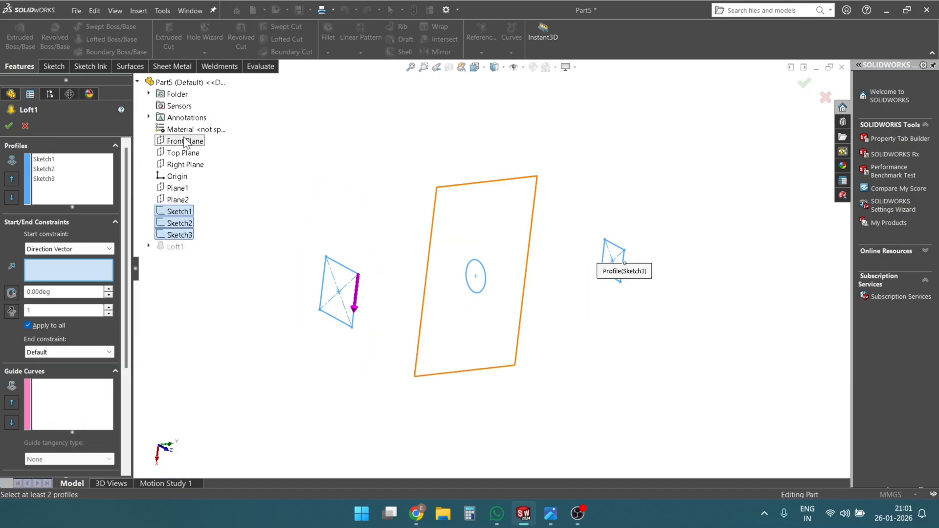
{"action": "left_click", "coordinate": [180, 153]}
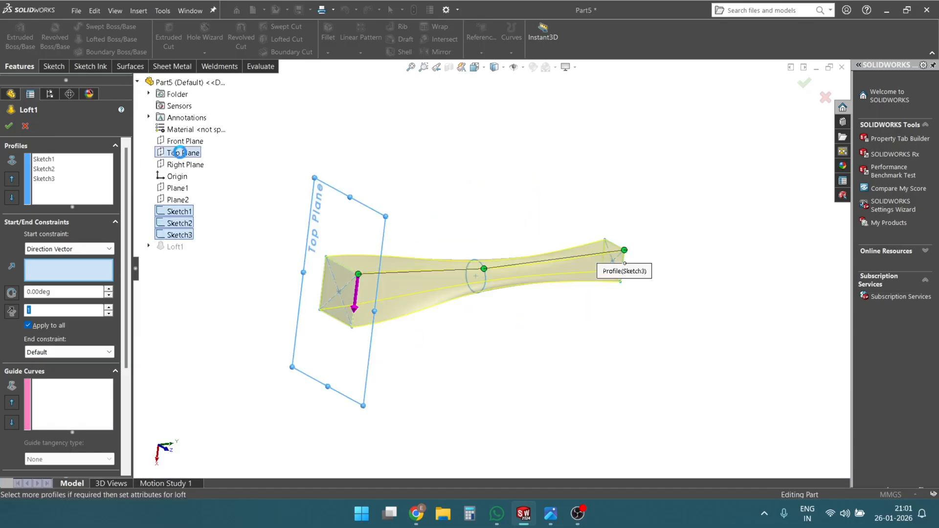
{"action": "mouse_move", "coordinate": [562, 321]}
{"action": "middle_mouse_down"}
{"action": "mouse_move", "coordinate": [539, 293]}
{"action": "mouse_move", "coordinate": [575, 282]}
{"action": "mouse_move", "coordinate": [579, 314]}
{"action": "mouse_move", "coordinate": [560, 306]}
{"action": "mouse_move", "coordinate": [579, 314]}
{"action": "mouse_move", "coordinate": [570, 306]}
{"action": "middle_mouse_up"}
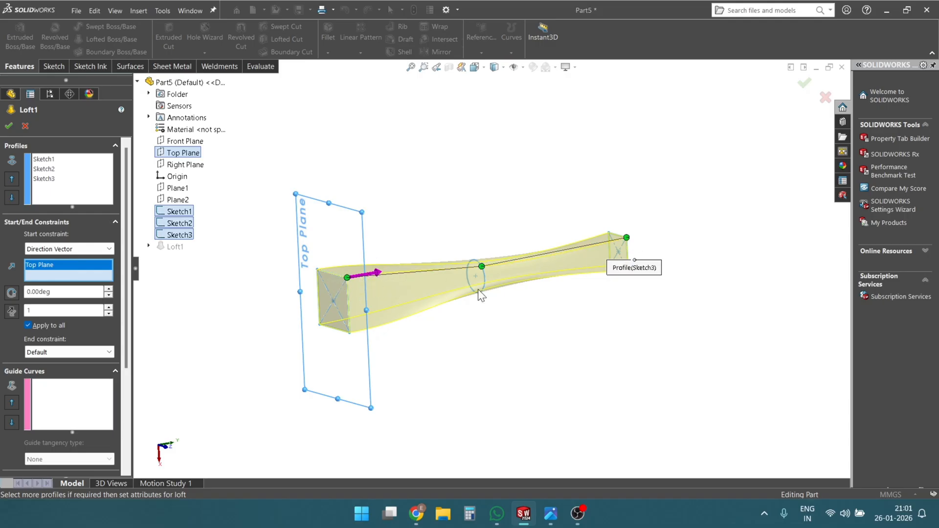
{"action": "scroll", "coordinate": [419, 268], "scroll_direction": "down", "scroll_amount": 3}
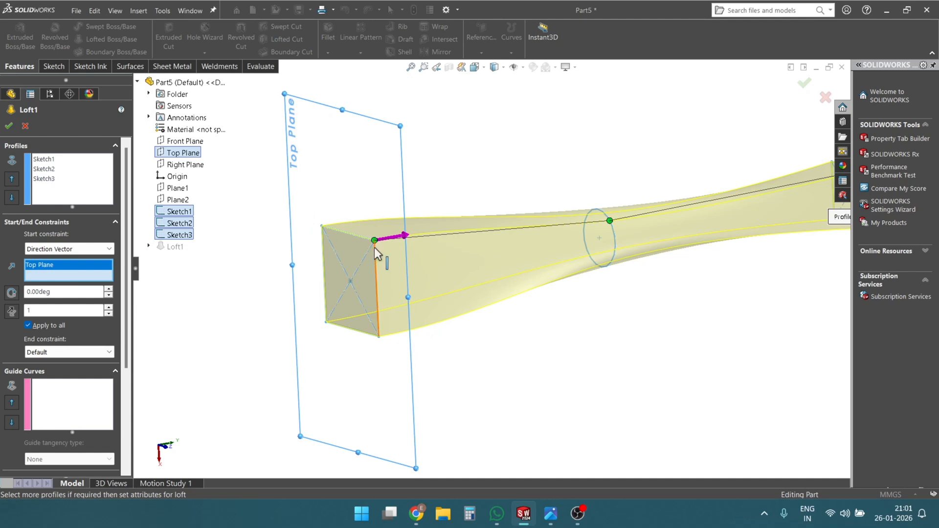
{"action": "scroll", "coordinate": [387, 246], "scroll_direction": "down", "scroll_amount": 2}
{"action": "middle_click_drag", "start_coordinate": [392, 245], "coordinate": [417, 204]}
{"action": "scroll", "coordinate": [394, 160], "scroll_direction": "down", "scroll_amount": 1}
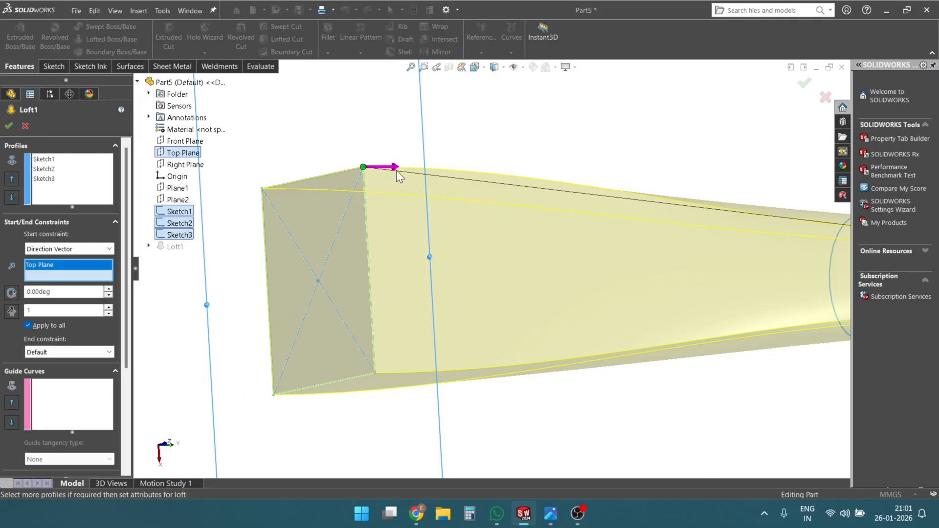
{"action": "middle_click_drag", "start_coordinate": [459, 206], "coordinate": [431, 235]}
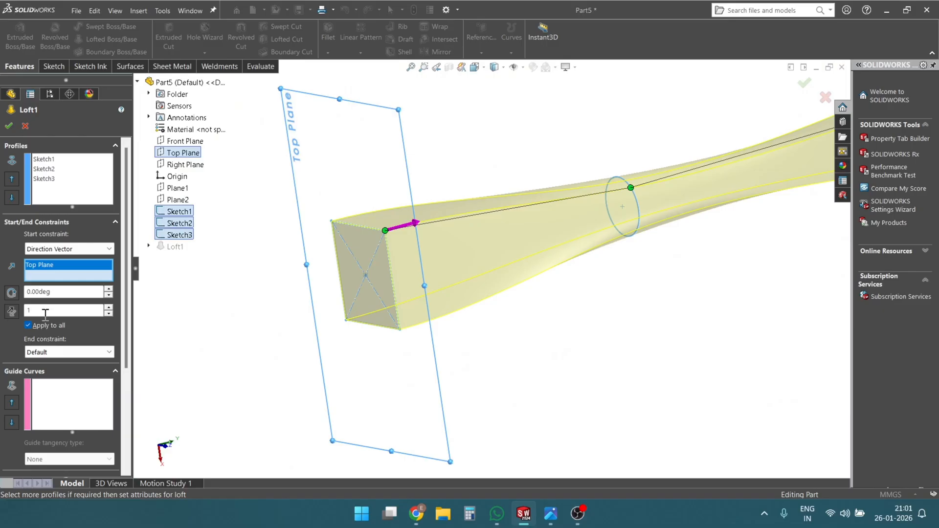
- Change the loft's start constraint to None and compare the preview near the 50 mm square
{"action": "left_click", "coordinate": [74, 248]}
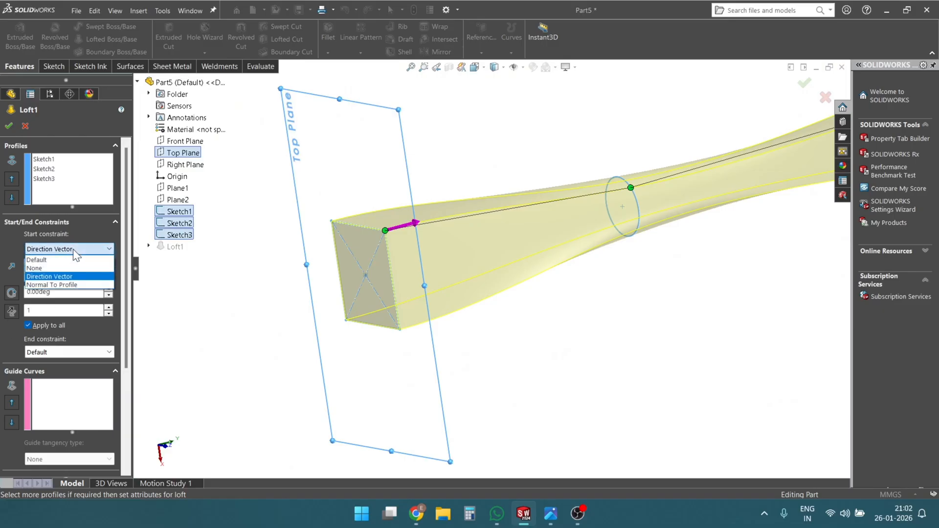
{"action": "left_click", "coordinate": [45, 266]}
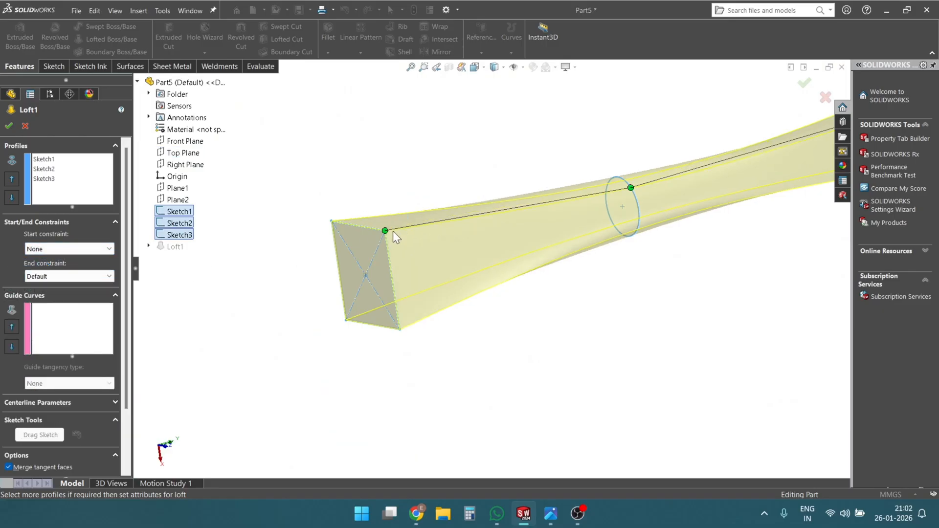
{"action": "scroll", "coordinate": [392, 231], "scroll_direction": "down", "scroll_amount": 3}
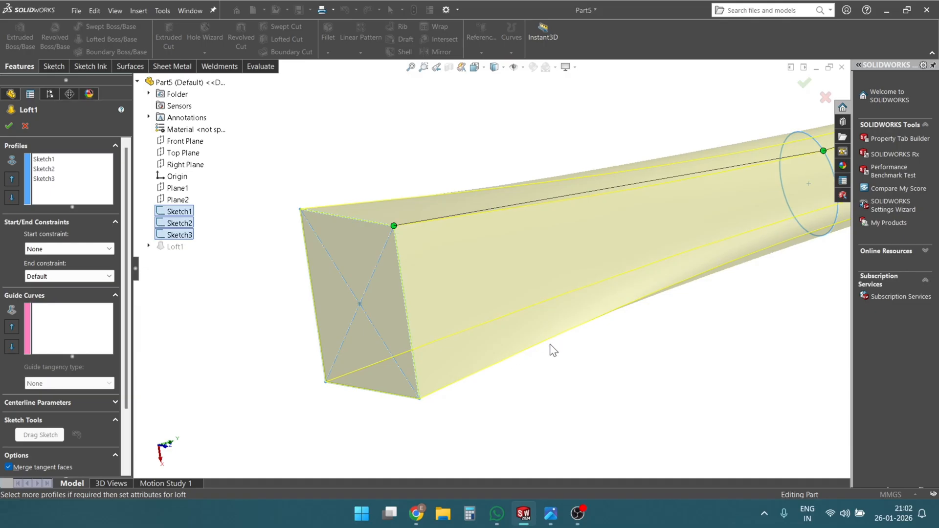
- Set the loft's start constraint to Direction Vector with the Top Plane as its direction reference
{"action": "left_click", "coordinate": [60, 246]}
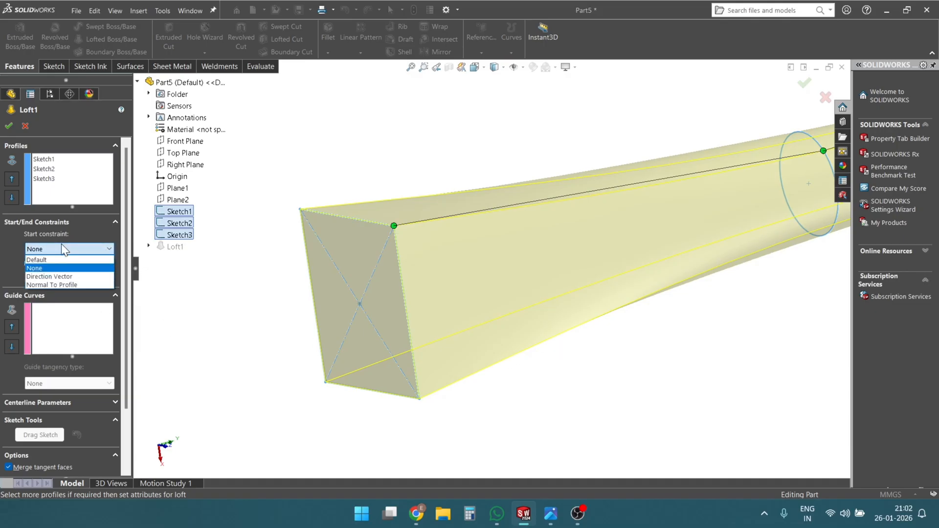
{"action": "left_click", "coordinate": [48, 277]}
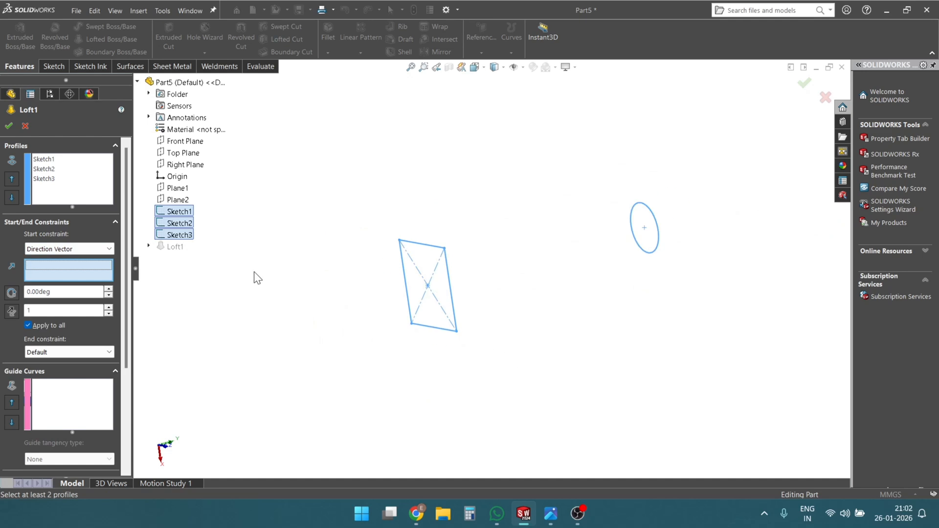
{"action": "left_click", "coordinate": [185, 154]}
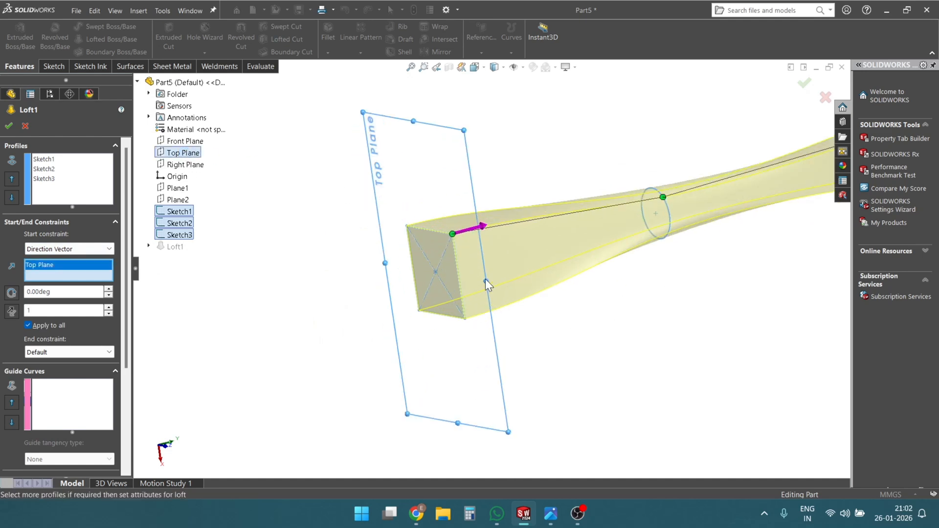
- Set the loft's start tangent length to 2 for the Direction Vector constraint
{"action": "scroll", "coordinate": [485, 279], "scroll_direction": "down", "scroll_amount": 5}
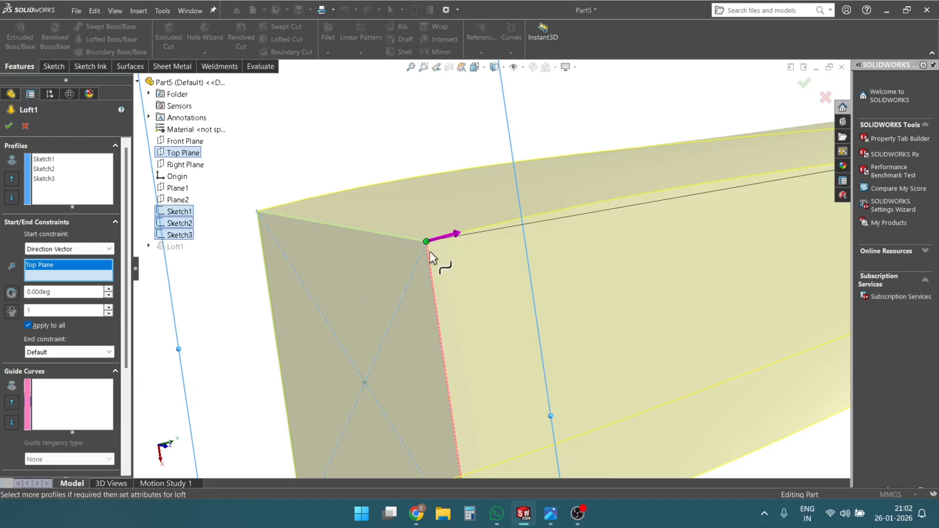
{"action": "scroll", "coordinate": [430, 255], "scroll_direction": "up", "scroll_amount": 3}
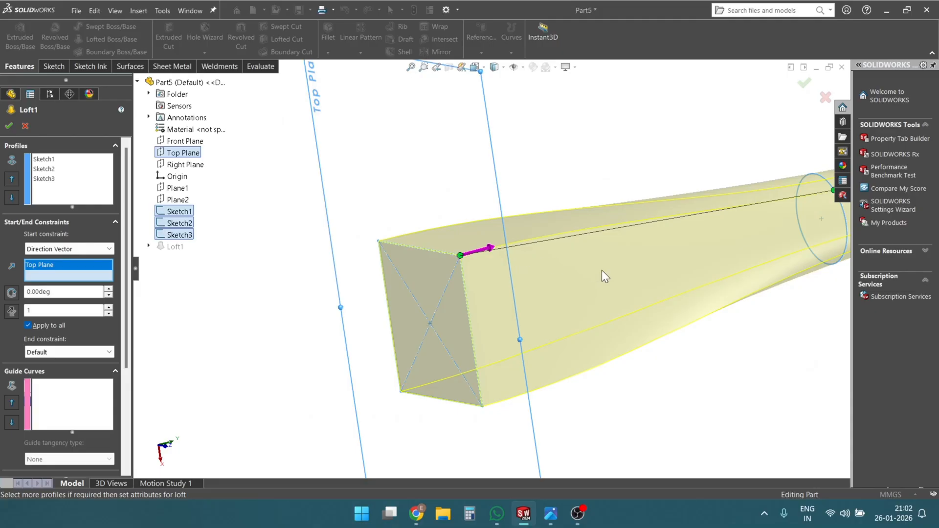
{"action": "scroll", "coordinate": [708, 365], "scroll_direction": "up", "scroll_amount": 2}
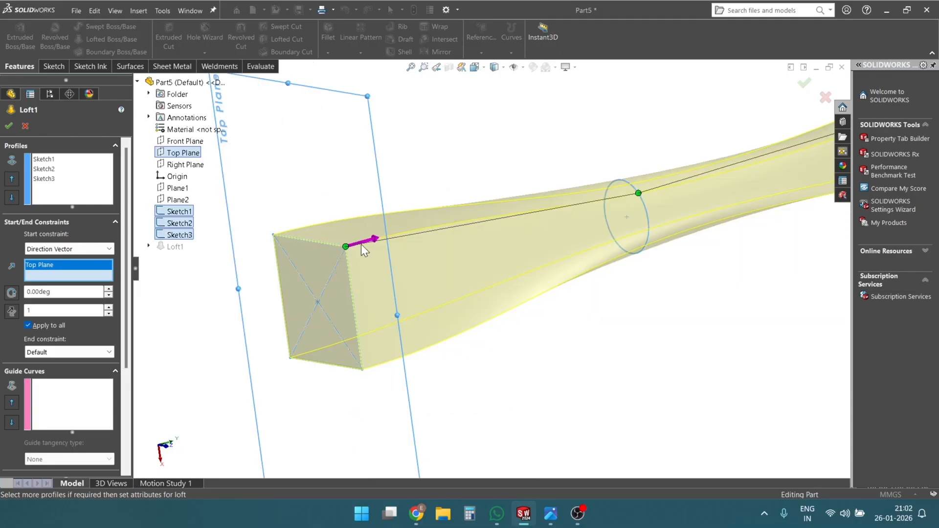
{"action": "left_click", "coordinate": [51, 311]}
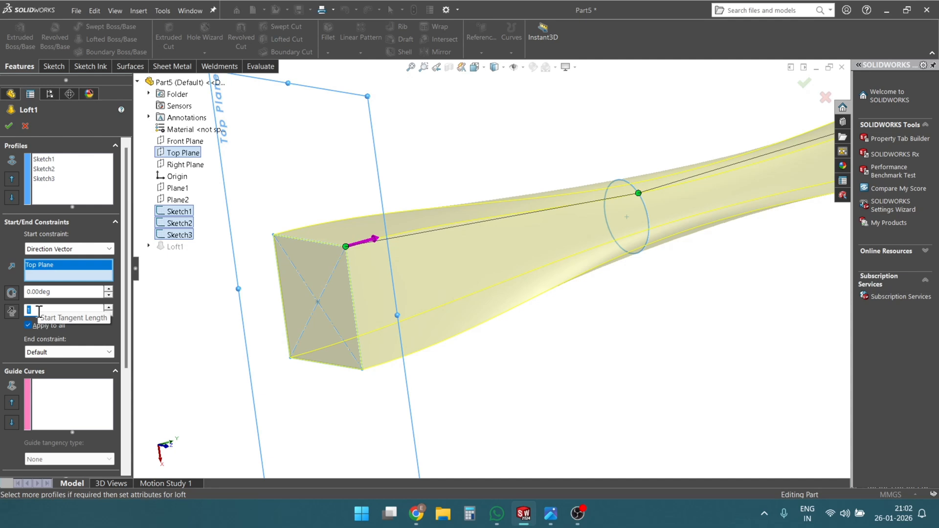
{"action": "type", "text": "2"}
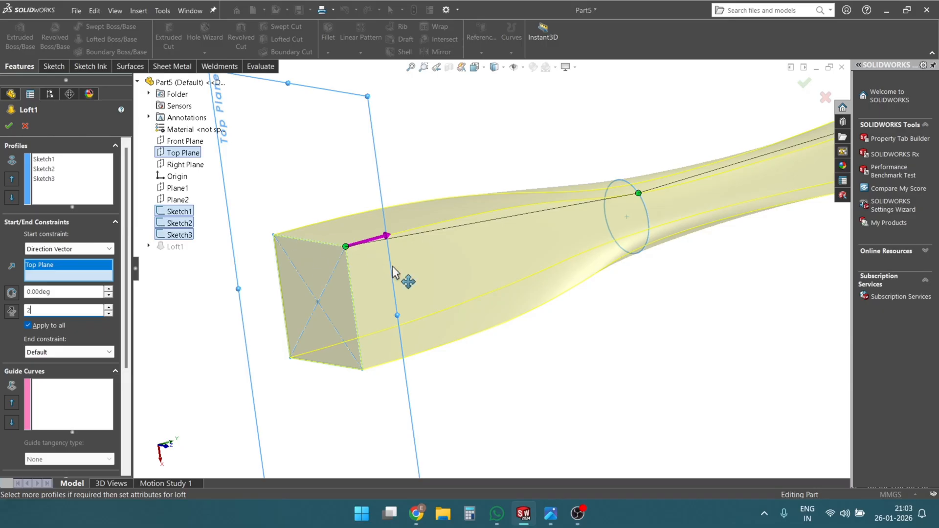
- Change the loft's start constraint to Normal To Profile with a tangent length of 3, and inspect the preview
{"action": "left_click", "coordinate": [74, 248]}
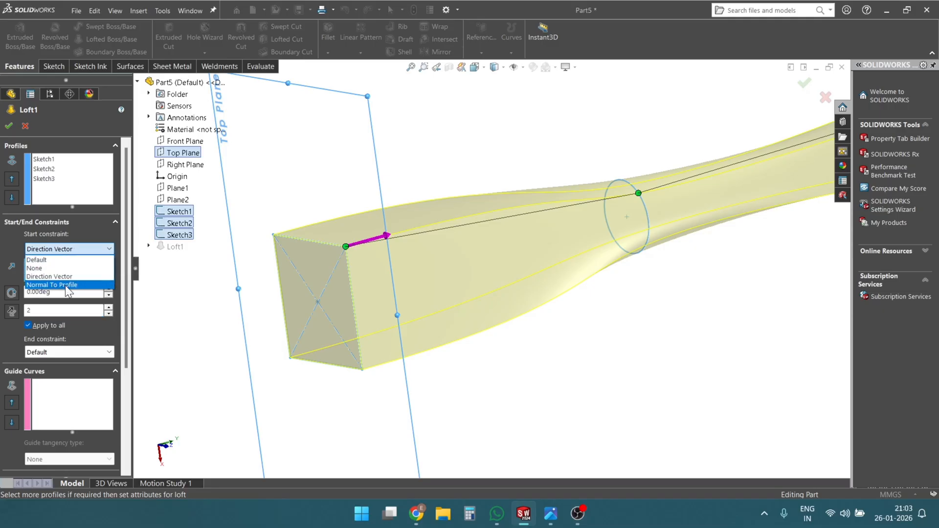
{"action": "left_click", "coordinate": [65, 285]}
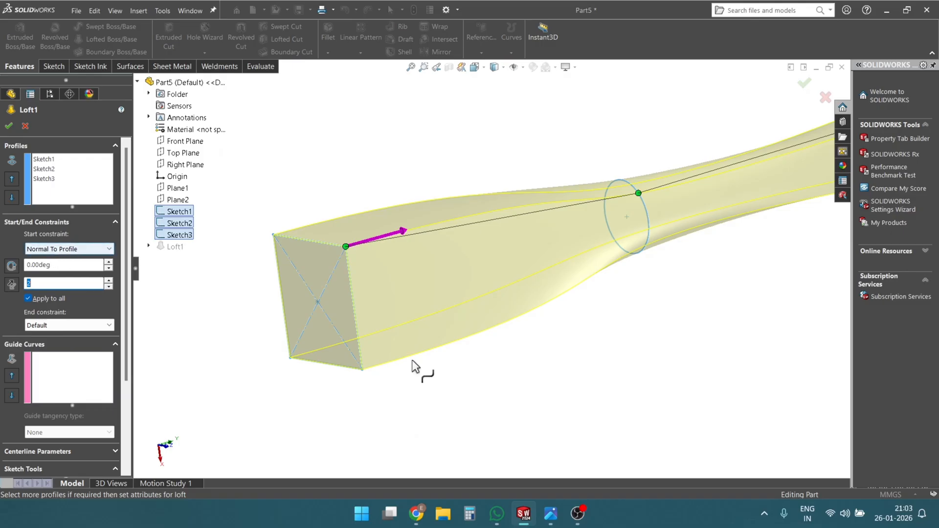
{"action": "scroll", "coordinate": [611, 294], "scroll_direction": "up", "scroll_amount": 4}
{"action": "scroll", "coordinate": [373, 297], "scroll_direction": "down", "scroll_amount": 4}
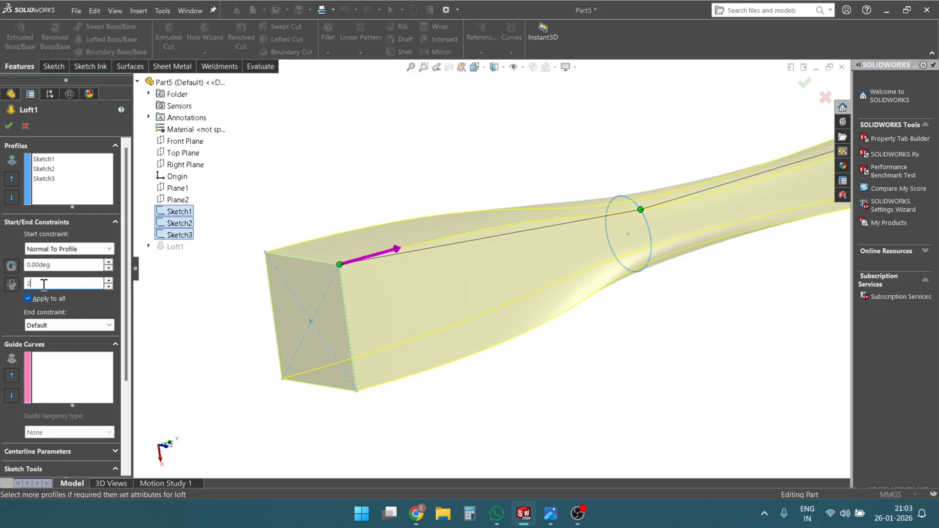
{"action": "type", "text": "3"}
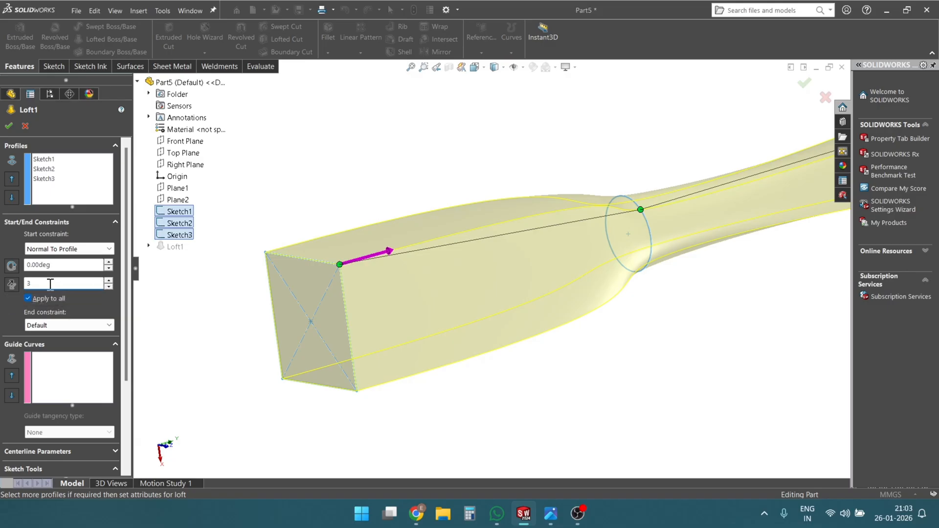
{"action": "scroll", "coordinate": [400, 280], "scroll_direction": "up", "scroll_amount": 3}
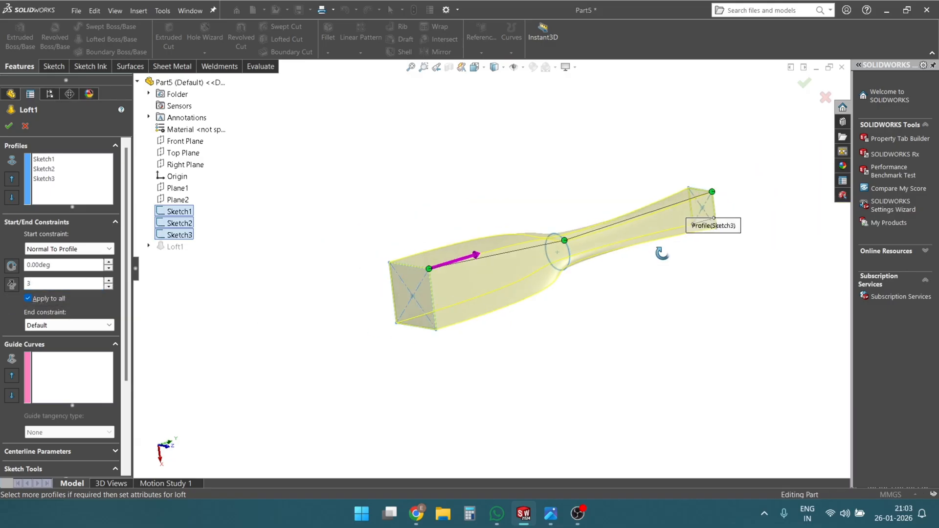
{"action": "scroll", "coordinate": [671, 352], "scroll_direction": "down", "scroll_amount": 3}
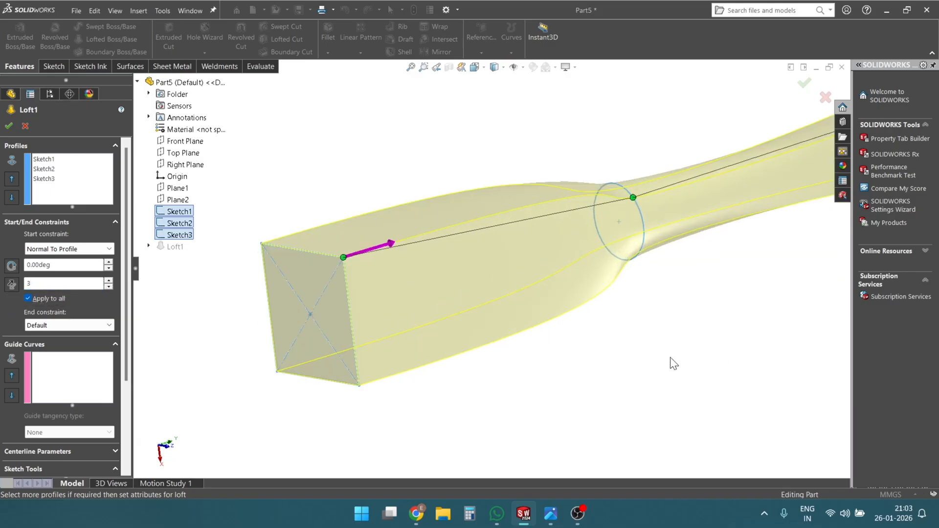
- Disable Apply to all for the start constraint, raise one corner's tangent length to 6, and inspect the preview
{"action": "left_click", "coordinate": [28, 298]}
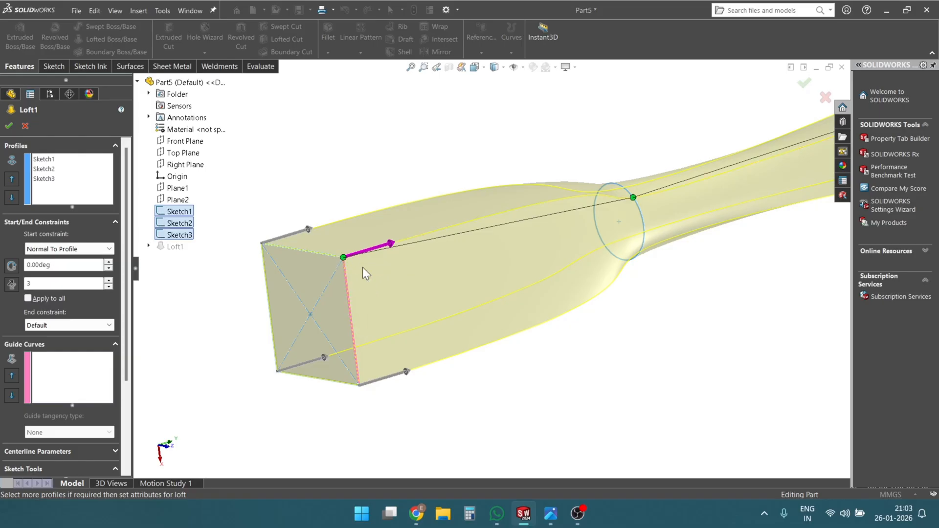
{"action": "left_click", "coordinate": [108, 280]}
{"action": "left_click", "coordinate": [109, 280]}
{"action": "left_click", "coordinate": [109, 280]}
{"action": "scroll", "coordinate": [552, 265], "scroll_direction": "up", "scroll_amount": 2}
{"action": "middle_click_drag", "start_coordinate": [553, 266], "coordinate": [607, 192]}
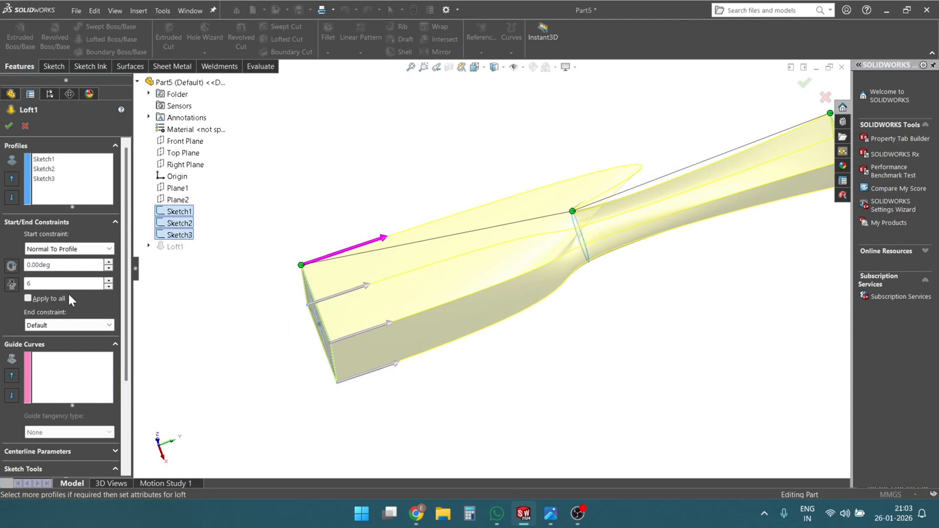
- Reduce the start tangent length to 1.5, compare the corners, and re-enable Apply to all
{"action": "left_click", "coordinate": [108, 287]}
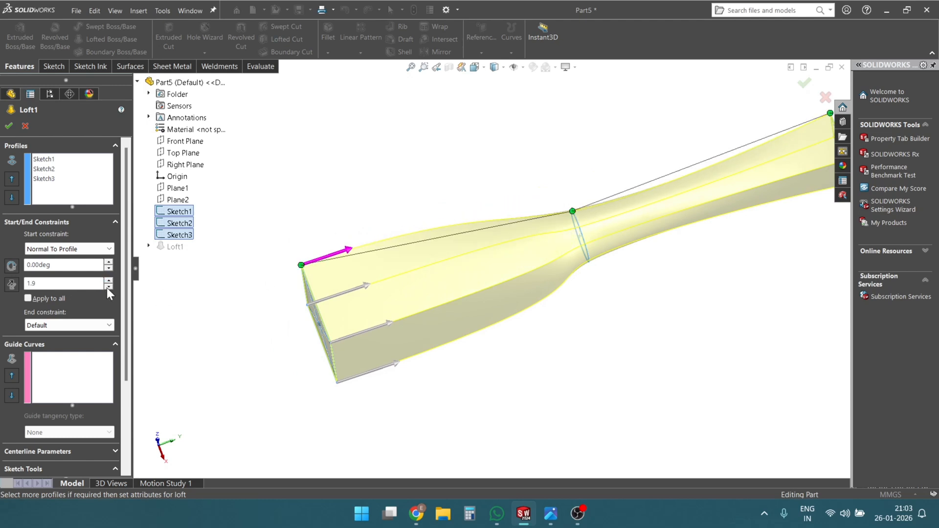
{"action": "left_click", "coordinate": [108, 287]}
{"action": "left_click", "coordinate": [108, 287]}
{"action": "middle_click_drag", "start_coordinate": [164, 298], "coordinate": [478, 206]}
{"action": "mouse_move", "coordinate": [403, 288]}
{"action": "middle_mouse_down"}
{"action": "mouse_move", "coordinate": [436, 194]}
{"action": "mouse_move", "coordinate": [393, 233]}
{"action": "middle_mouse_up"}
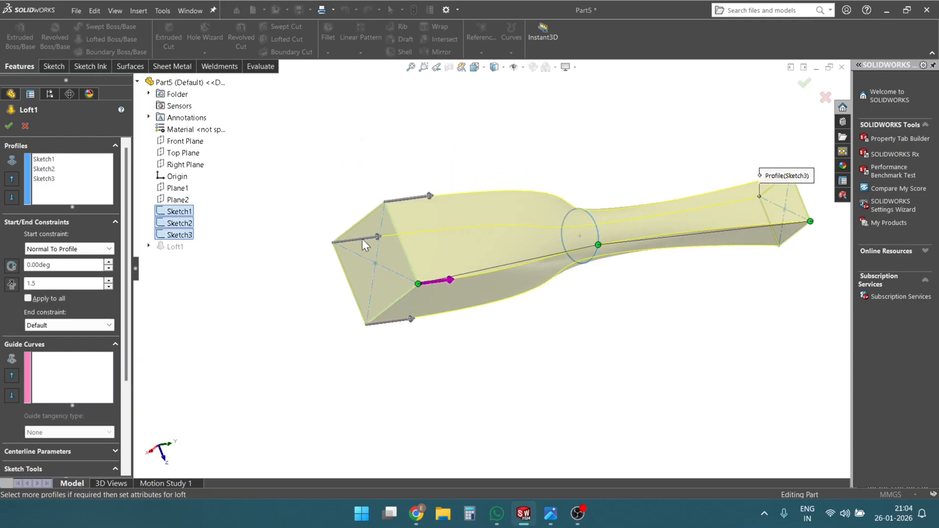
{"action": "left_click", "coordinate": [28, 299]}
{"action": "middle_click_drag", "start_coordinate": [184, 269], "coordinate": [435, 132]}
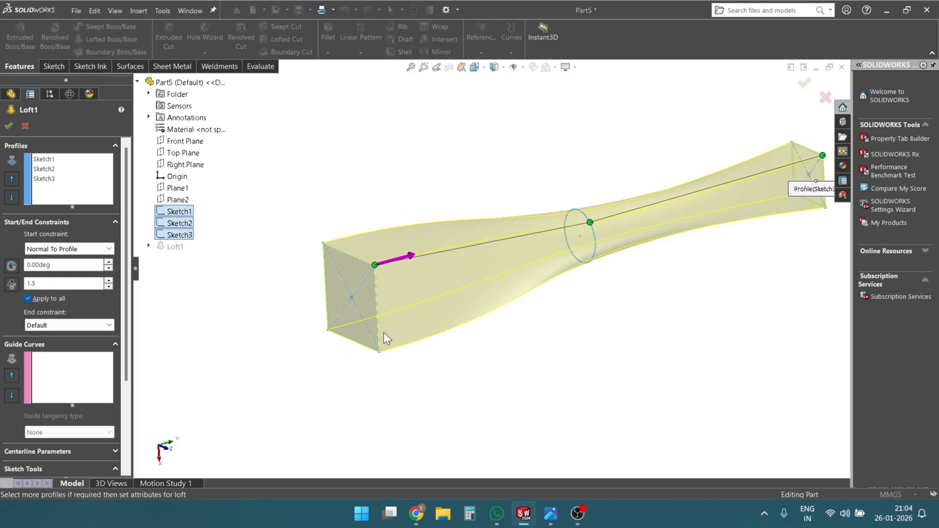
- Set the loft's end constraint to Normal To Profile with a tangent length of 2
{"action": "left_click", "coordinate": [65, 326]}
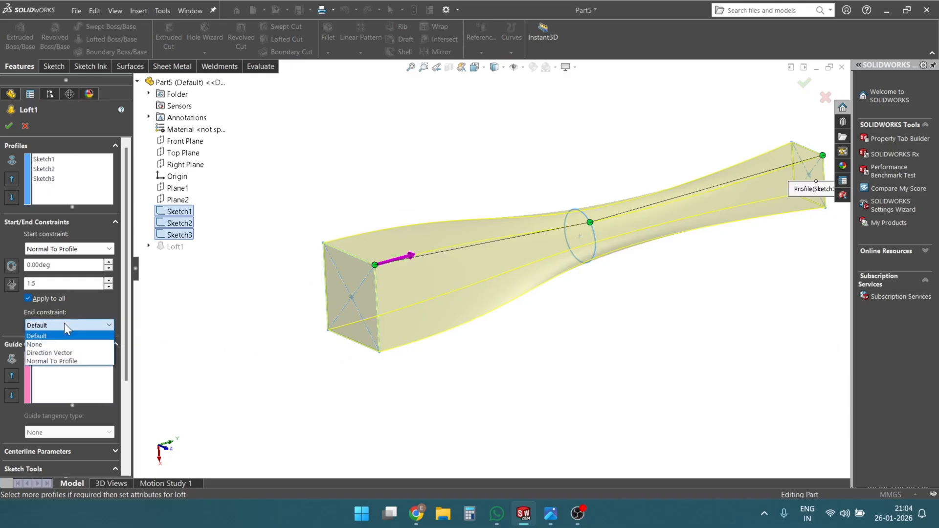
{"action": "left_click", "coordinate": [56, 360]}
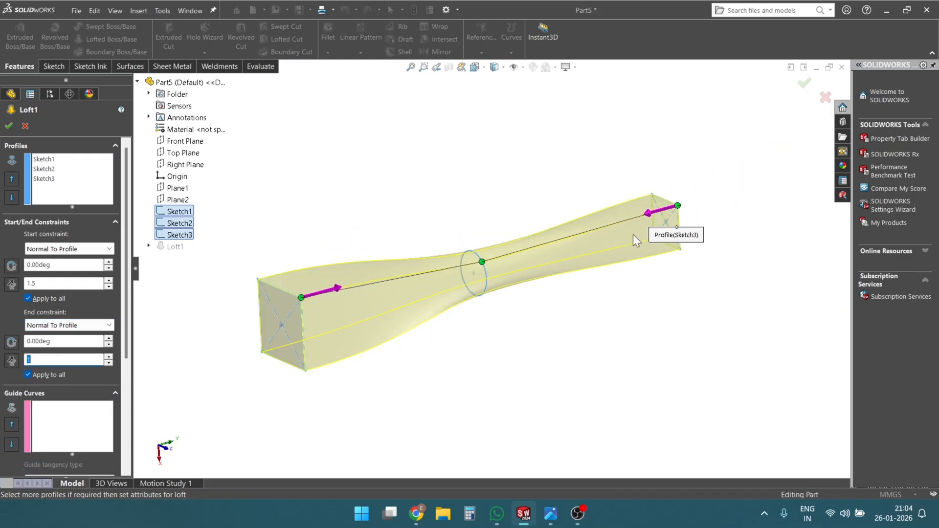
{"action": "left_click_drag", "start_coordinate": [646, 213], "coordinate": [651, 213]}
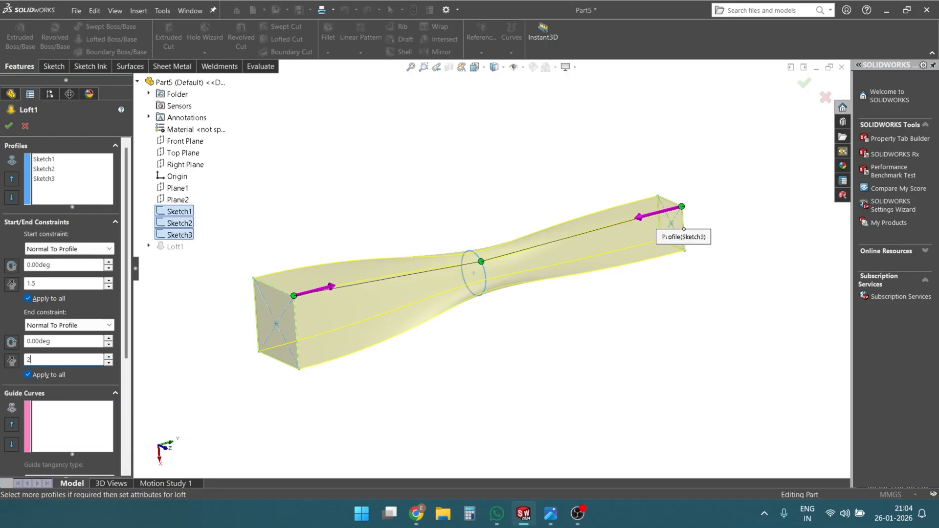
- Switch the loft's end constraint to Default, then set it to None
{"action": "left_click", "coordinate": [69, 325]}
{"action": "left_click", "coordinate": [69, 336]}
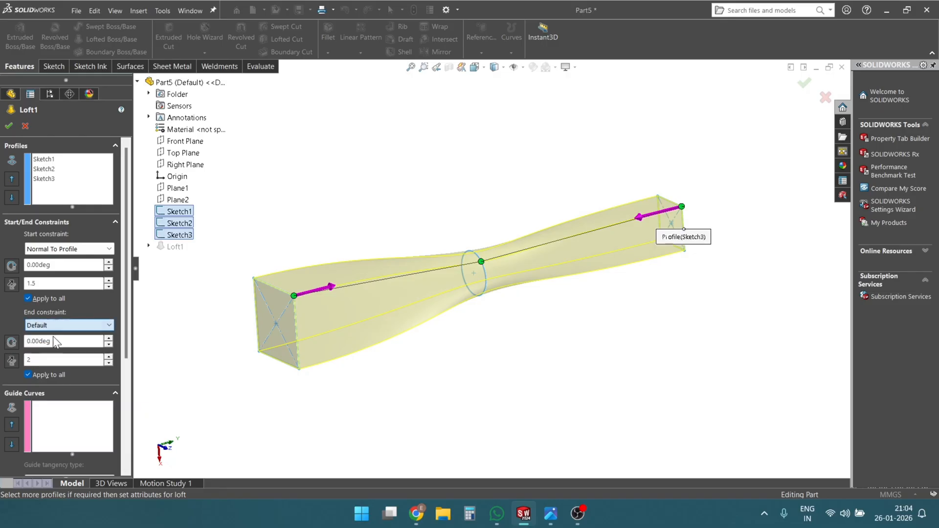
{"action": "left_click", "coordinate": [71, 326]}
{"action": "left_click", "coordinate": [72, 344]}
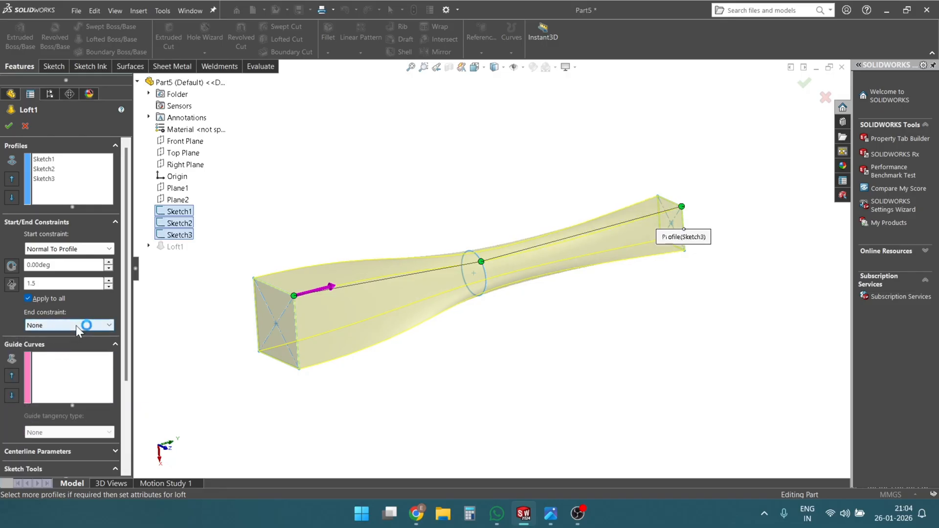
{"action": "left_click", "coordinate": [75, 325]}
{"action": "left_click", "coordinate": [77, 326]}
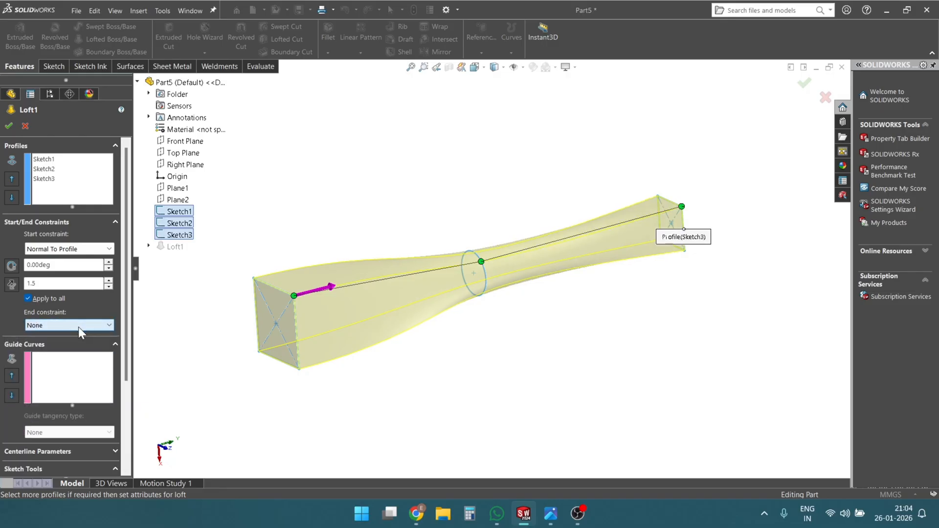
- Collapse the start and end constraint settings and accept the loft
{"action": "left_click", "coordinate": [115, 222]}
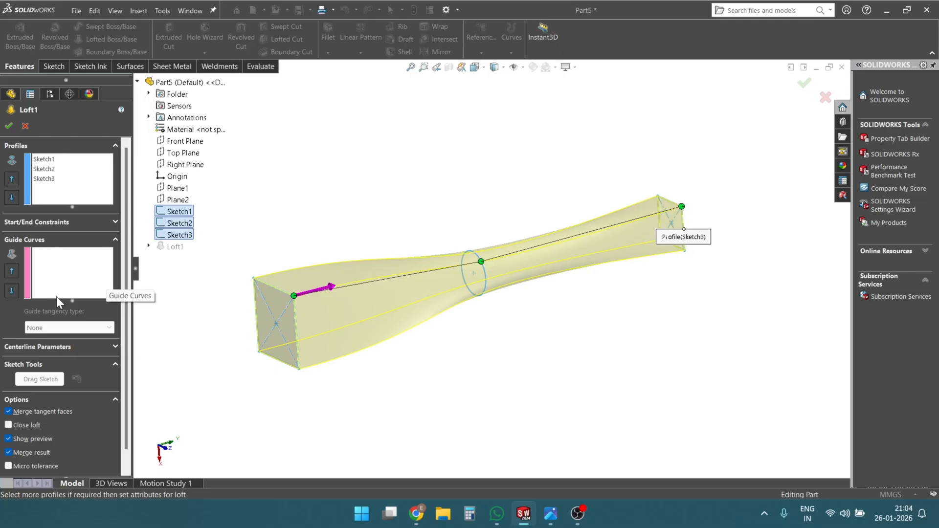
{"action": "left_click", "coordinate": [8, 125]}
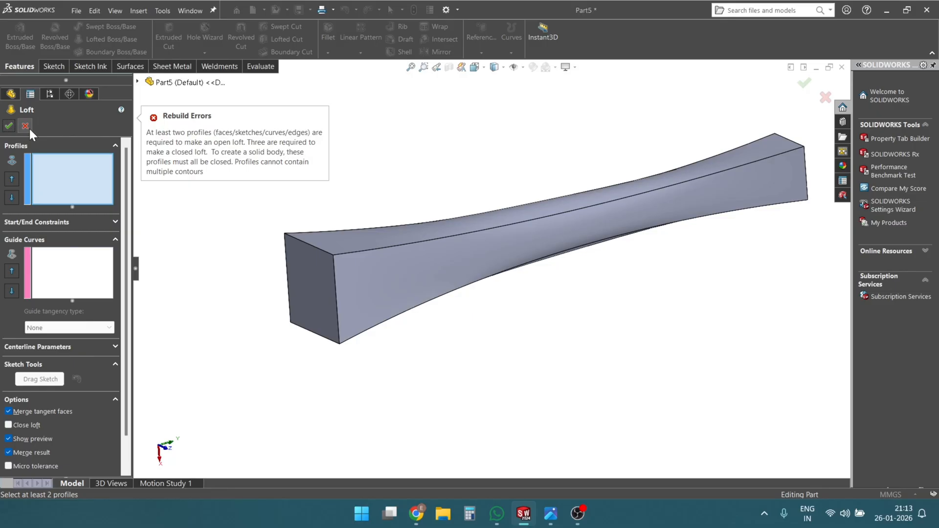
{"action": "left_click", "coordinate": [27, 126]}
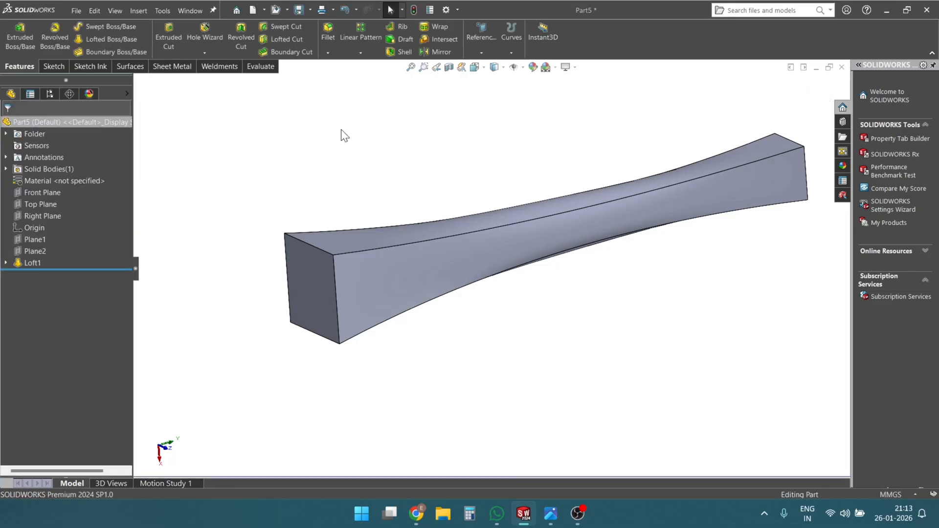
- Create a new part document and start a sketch on the Front Plane
{"action": "key", "text": "ctrl+n"}
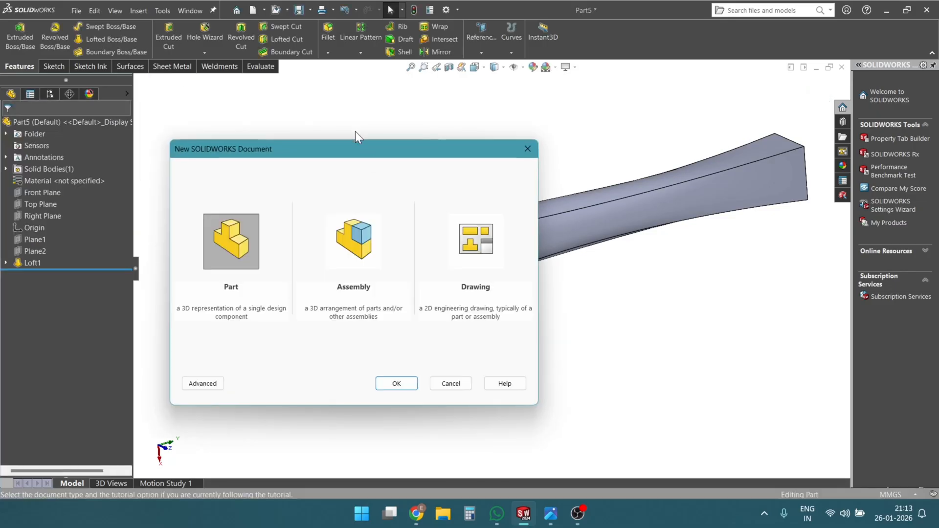
{"action": "left_click", "coordinate": [392, 382]}
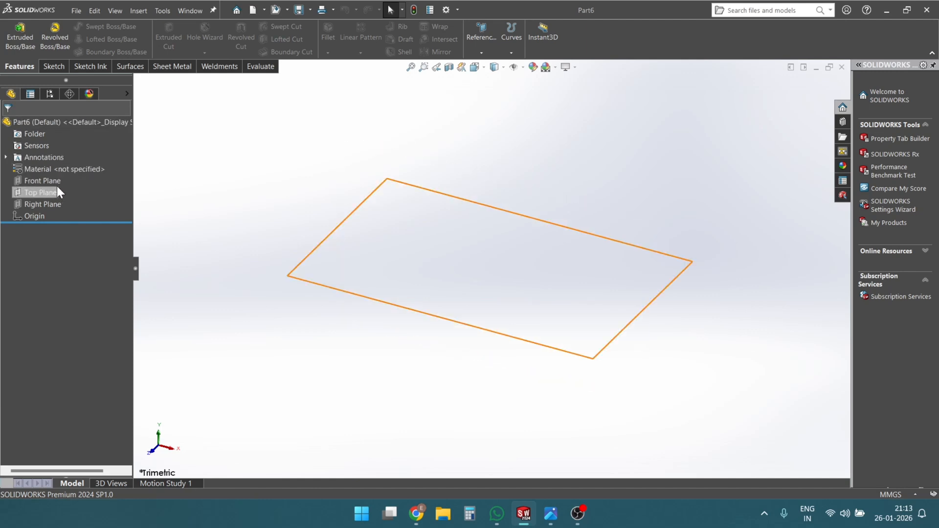
{"action": "left_click", "coordinate": [43, 180]}
{"action": "left_click", "coordinate": [78, 165]}
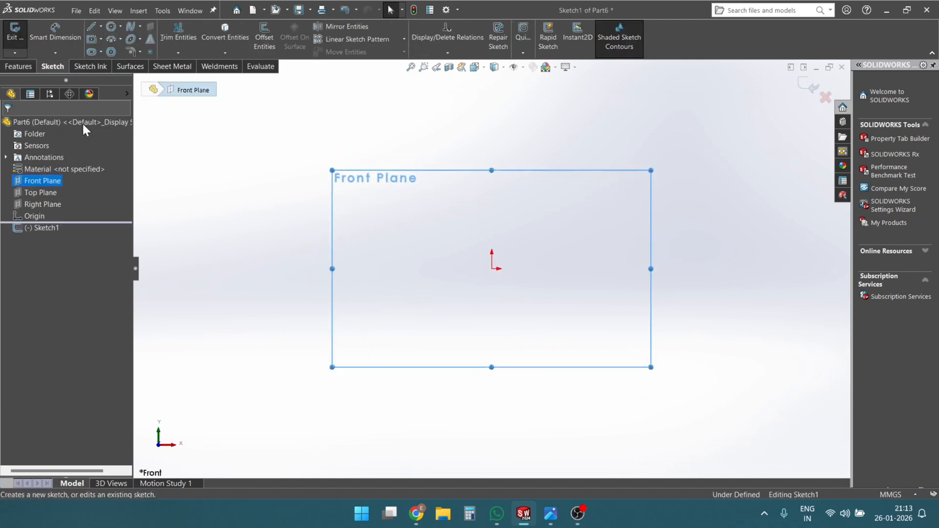
- Sketch a vertical line about 38 mm up from the origin, an arc of about 26 mm radius, and a near-horizontal line about 76 mm long
{"action": "left_click", "coordinate": [91, 28]}
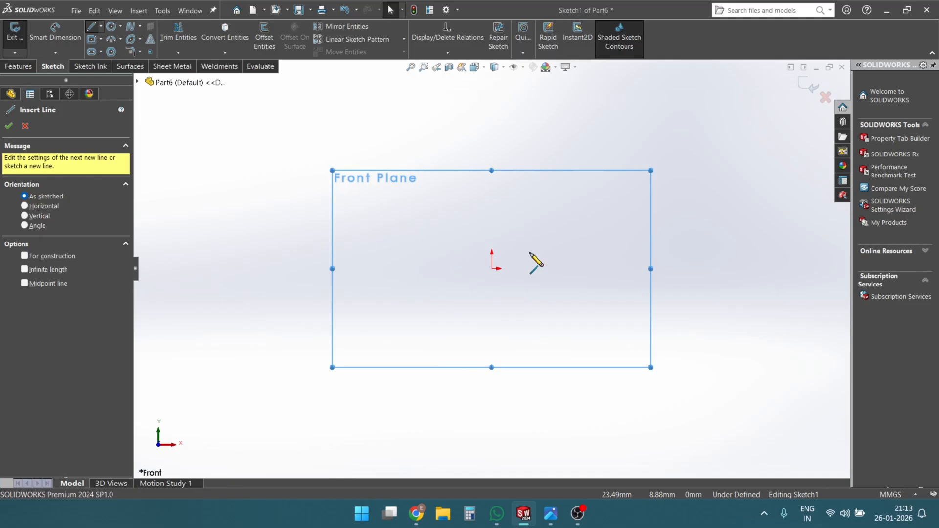
{"action": "left_click", "coordinate": [491, 268]}
{"action": "left_click", "coordinate": [491, 201]}
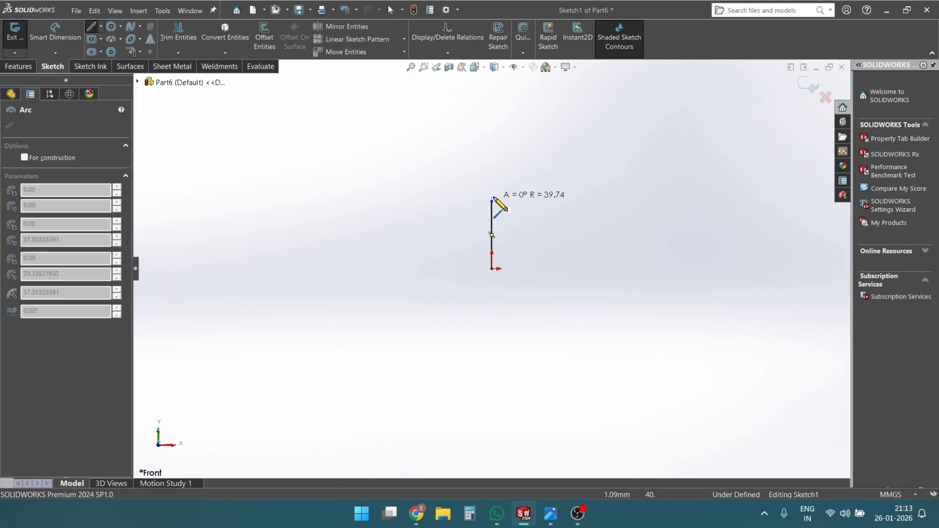
{"action": "left_click", "coordinate": [550, 157]}
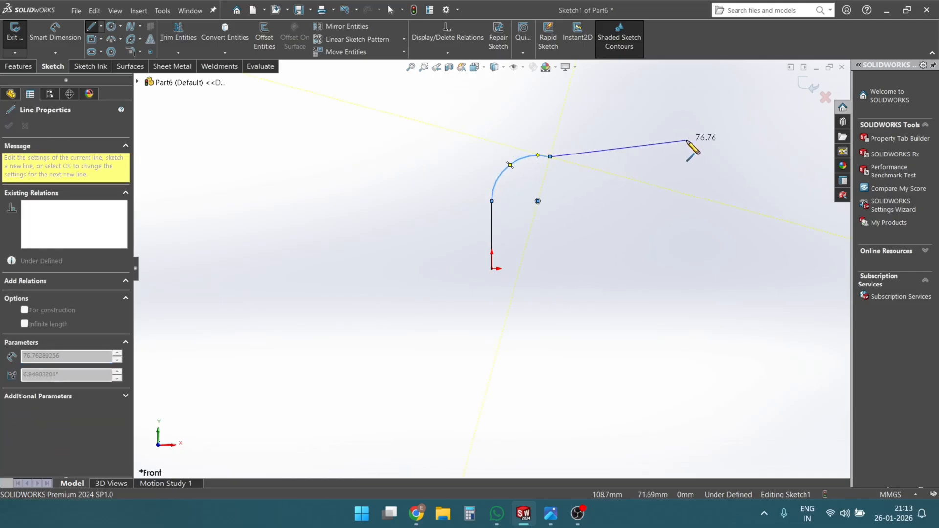
{"action": "left_click", "coordinate": [686, 155]}
{"action": "key", "text": "Escape"}
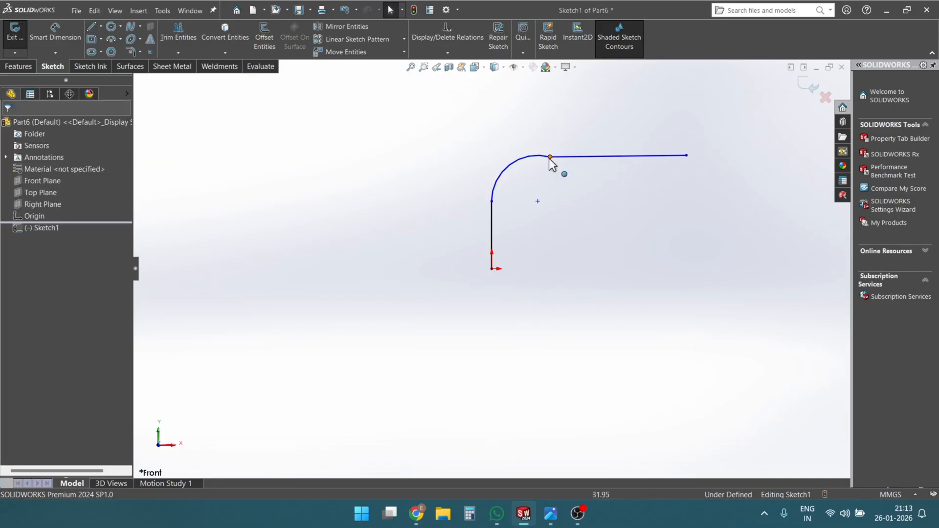
- Make the arc and the near-horizontal line tangent at their shared endpoint
{"action": "left_click", "coordinate": [549, 157]}
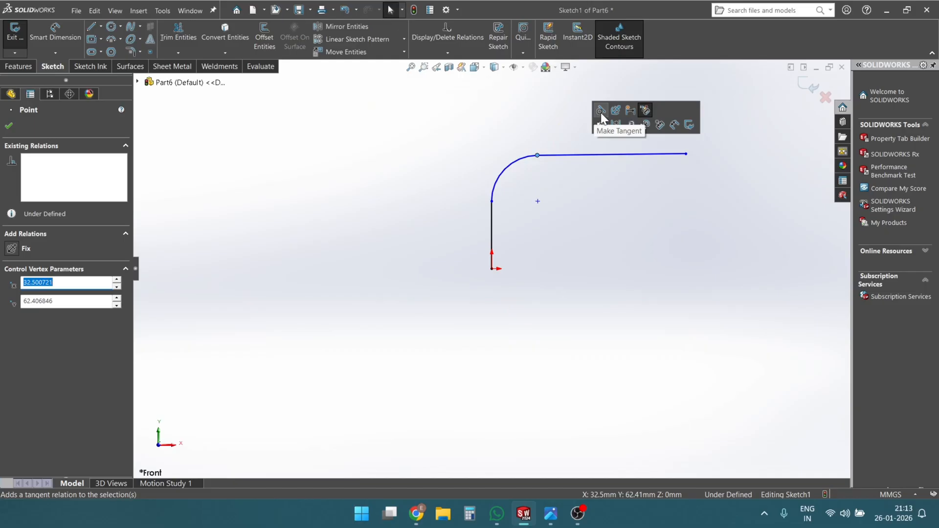
{"action": "scroll", "coordinate": [573, 230], "scroll_direction": "up", "scroll_amount": 3}
{"action": "scroll", "coordinate": [573, 231], "scroll_direction": "down", "scroll_amount": 4}
{"action": "left_click", "coordinate": [565, 258]}
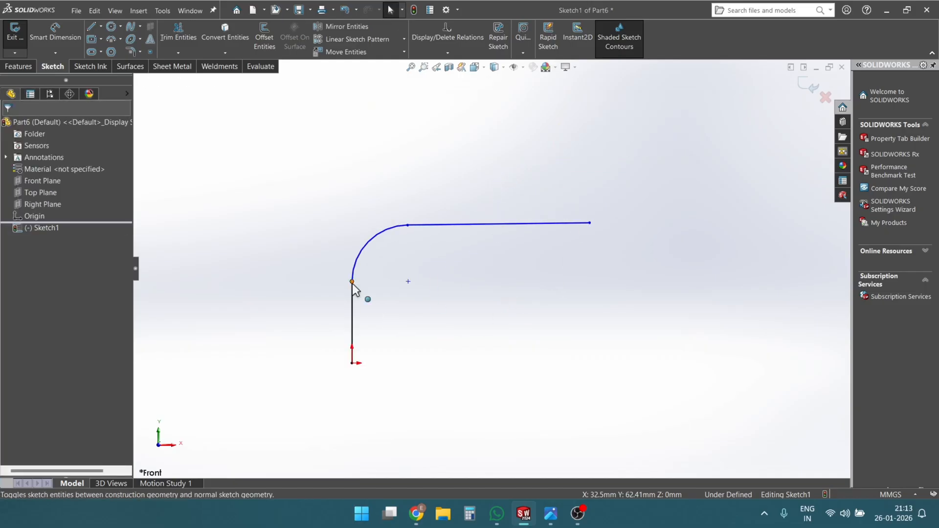
{"action": "left_click", "coordinate": [352, 283]}
{"action": "scroll", "coordinate": [433, 321], "scroll_direction": "up", "scroll_amount": 2}
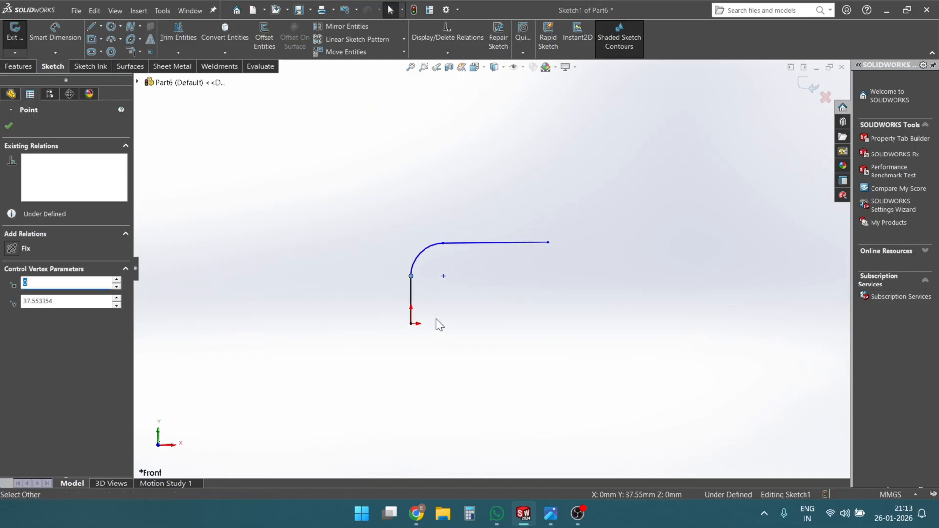
{"action": "scroll", "coordinate": [504, 305], "scroll_direction": "down", "scroll_amount": 3}
{"action": "left_click", "coordinate": [501, 303]}
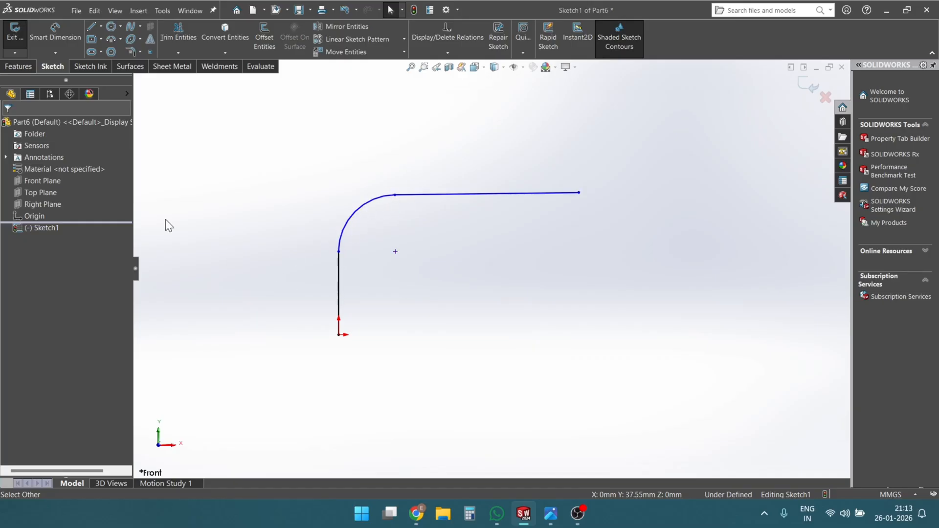
- Sketch a separate vertical line about 47 mm long beside the line-and-arc path
{"action": "left_click", "coordinate": [93, 28]}
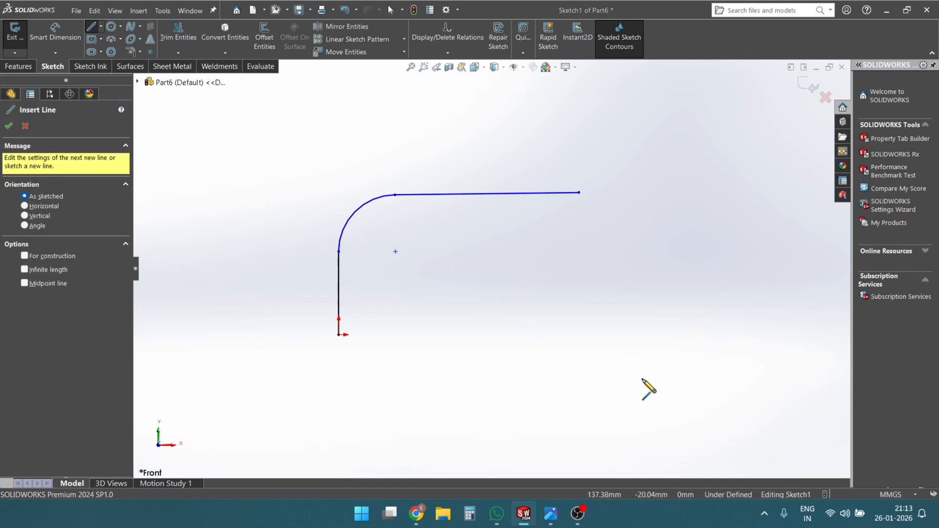
{"action": "left_click", "coordinate": [642, 378]}
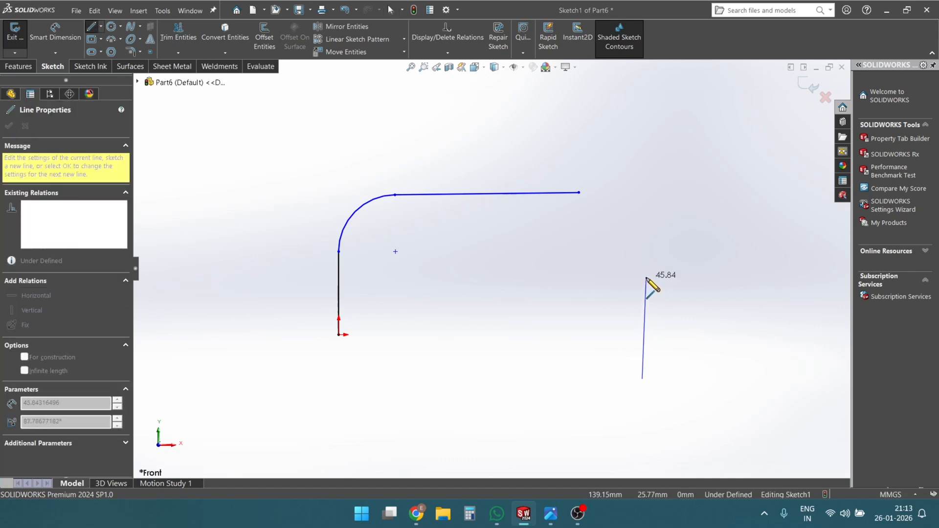
{"action": "left_click", "coordinate": [643, 275]}
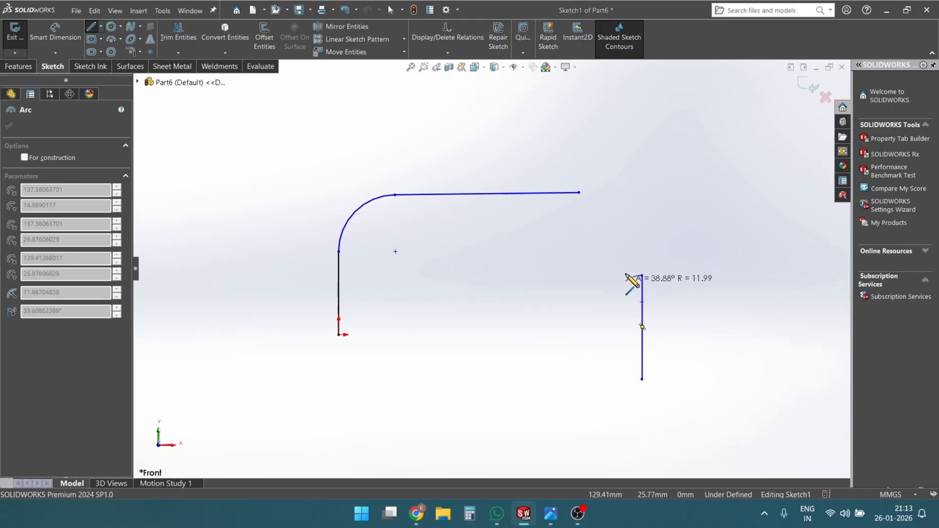
{"action": "key", "text": "Escape"}
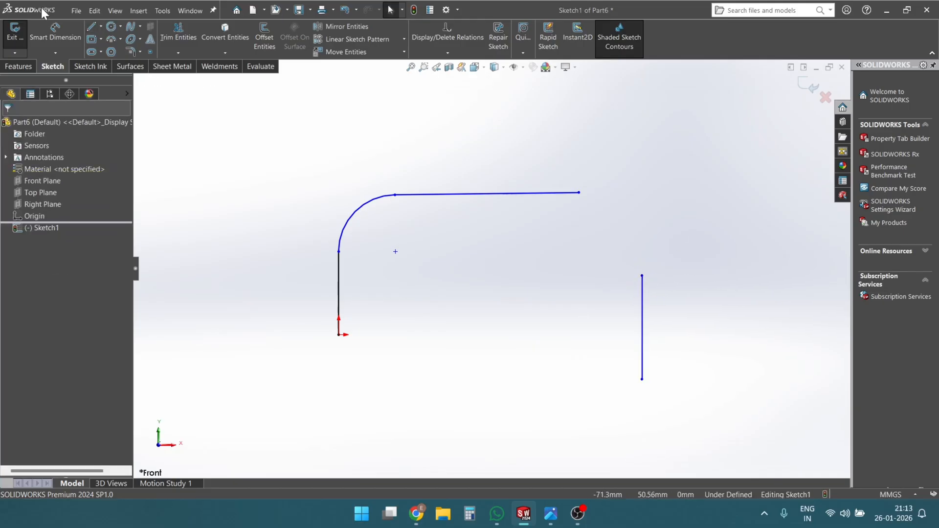
- Try to continue the separate vertical line with an arc from its upper endpoint using the Line tool's arc mode
{"action": "left_click", "coordinate": [90, 27]}
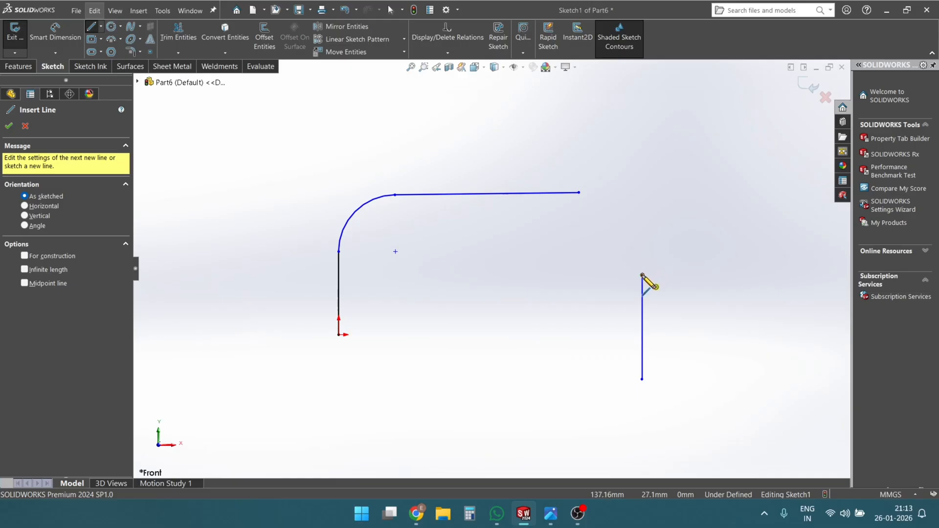
{"action": "left_click", "coordinate": [642, 276]}
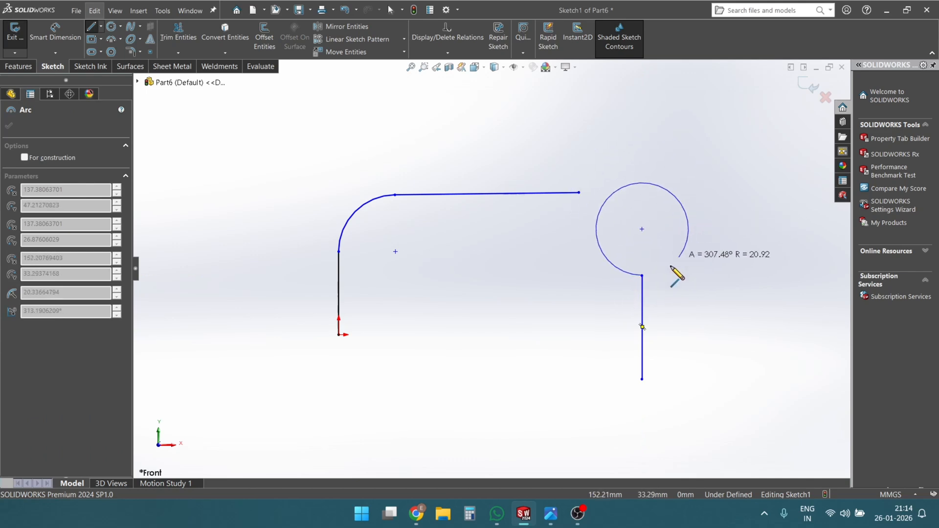
{"action": "key", "text": "Escape"}
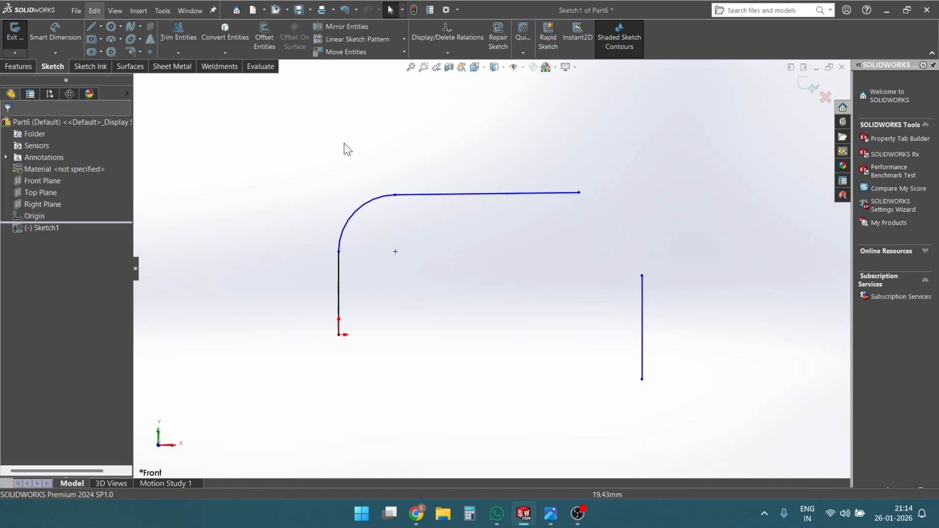
{"action": "left_click", "coordinate": [91, 27]}
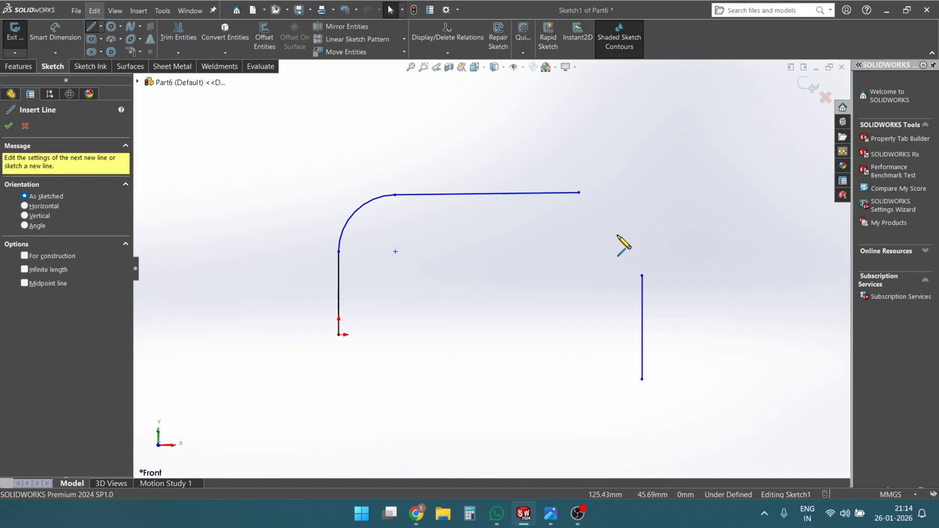
{"action": "left_click", "coordinate": [642, 275]}
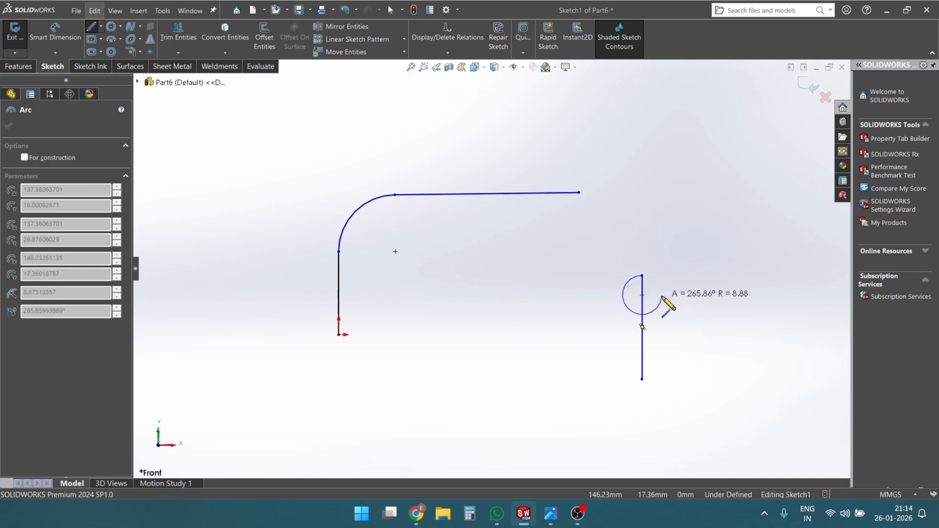
{"action": "key", "text": "a"}
{"action": "key", "text": "Escape"}
- Delete the separate vertical line beside the path
{"action": "left_click", "coordinate": [640, 295]}
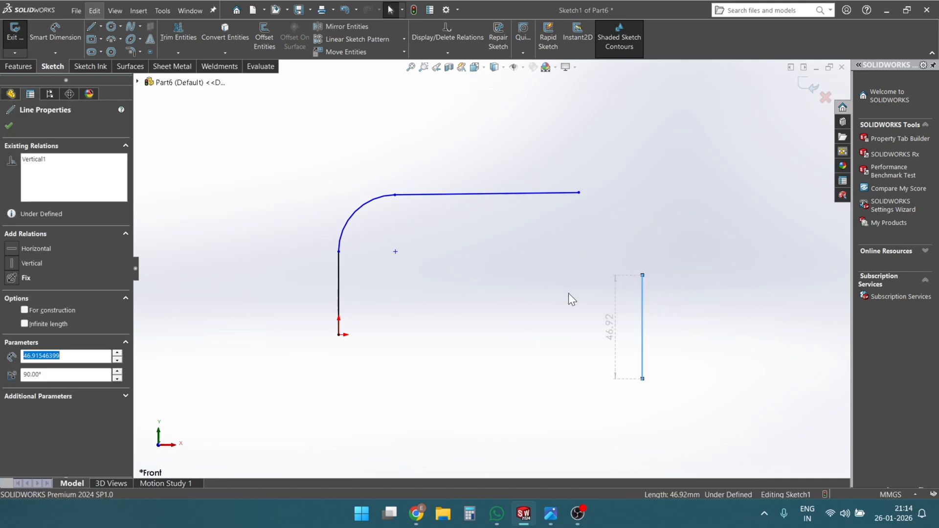
{"action": "key", "text": "Delete"}
{"action": "left_click", "coordinate": [405, 308]}
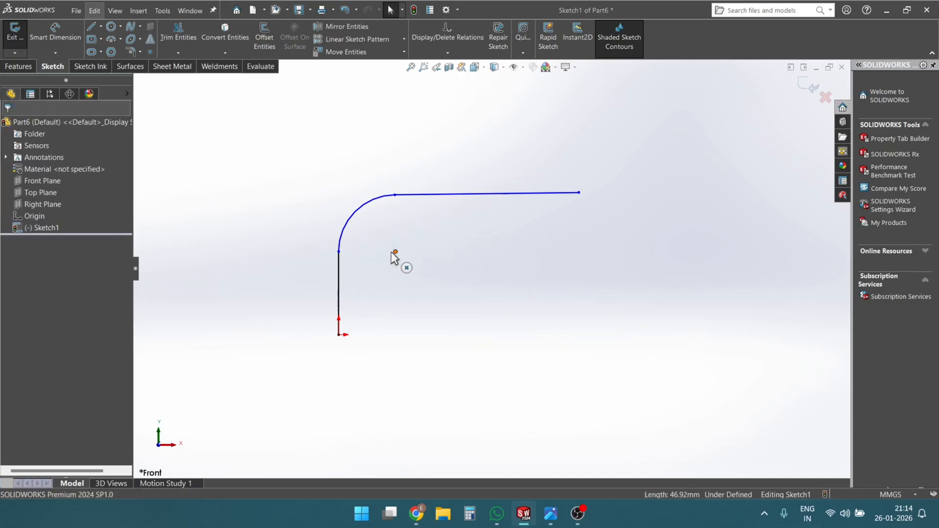
- Dimension the path's vertical line to a length of 50 mm
{"action": "key", "text": "d"}
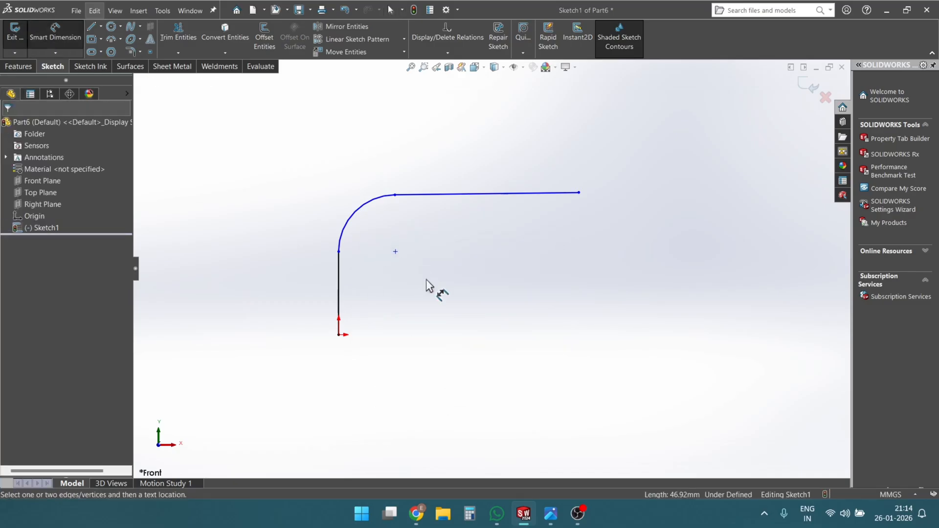
{"action": "left_click", "coordinate": [336, 283]}
{"action": "left_click", "coordinate": [327, 288]}
{"action": "type", "text": "50"}
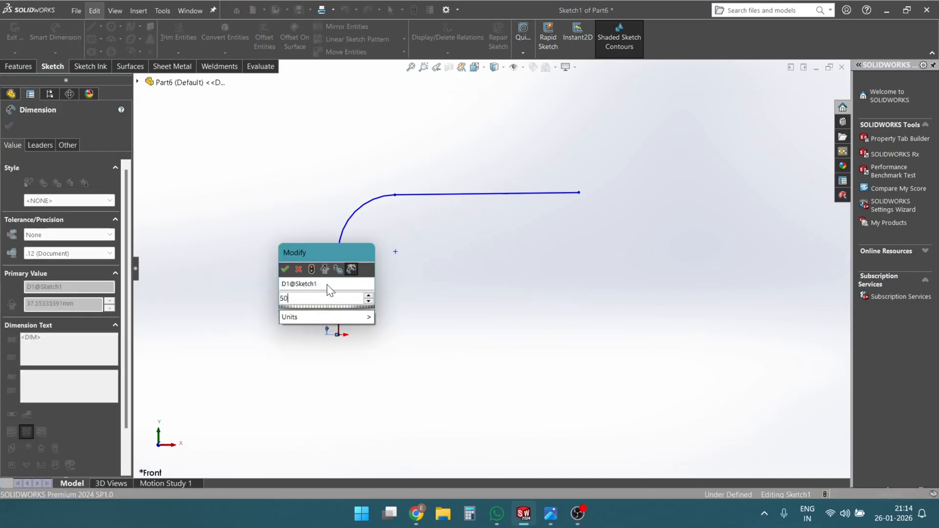
{"action": "key", "text": "Return"}
- Dimension the path's near-horizontal line to 100 mm
{"action": "left_click", "coordinate": [419, 196]}
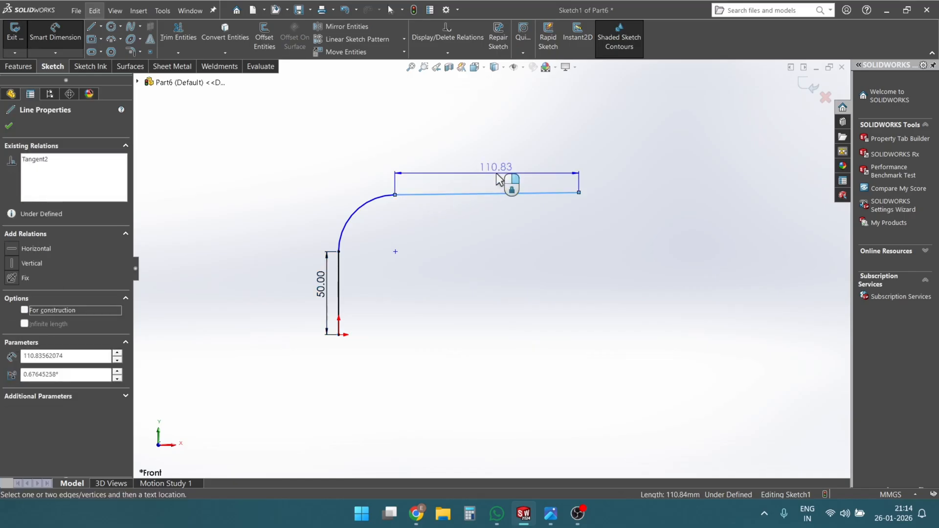
{"action": "left_click", "coordinate": [502, 180]}
{"action": "type", "text": "11"}
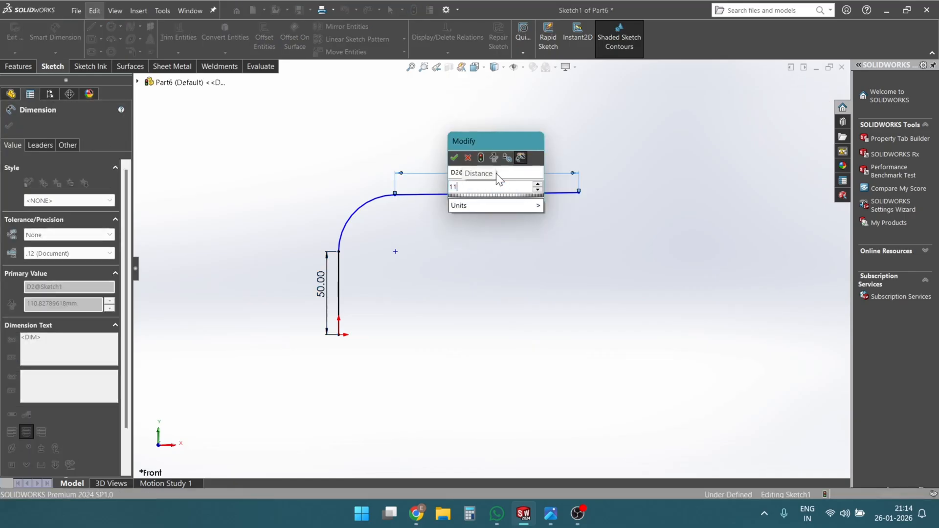
{"action": "key", "text": "BackSpace"}
{"action": "type", "text": "00"}
{"action": "key", "text": "Return"}
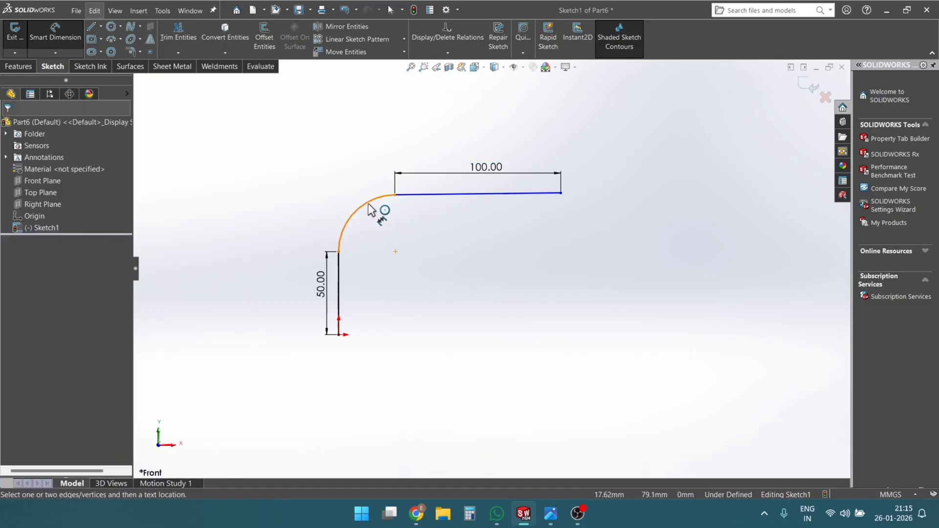
- Dimension the arc between the two lines with a radius of 30 mm
{"action": "left_click", "coordinate": [369, 202]}
{"action": "left_click", "coordinate": [336, 197]}
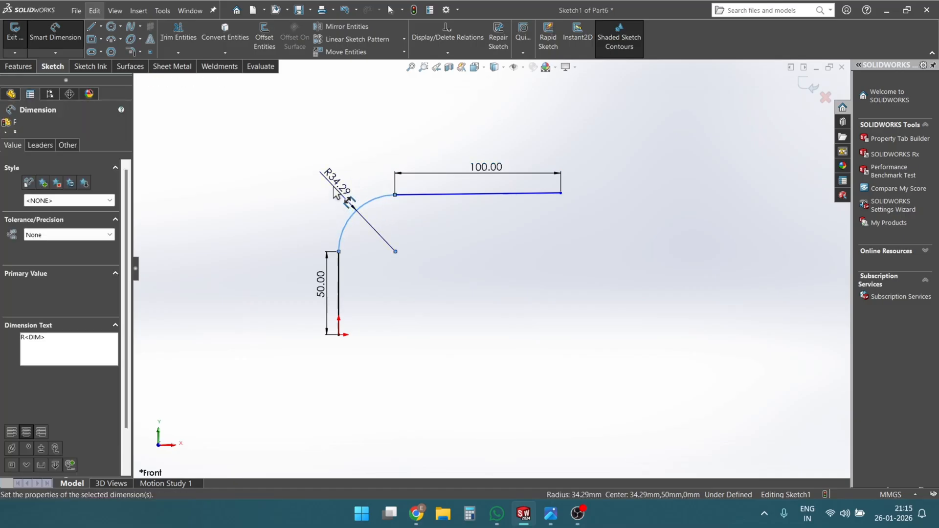
{"action": "type", "text": "30"}
{"action": "key", "text": "Return"}
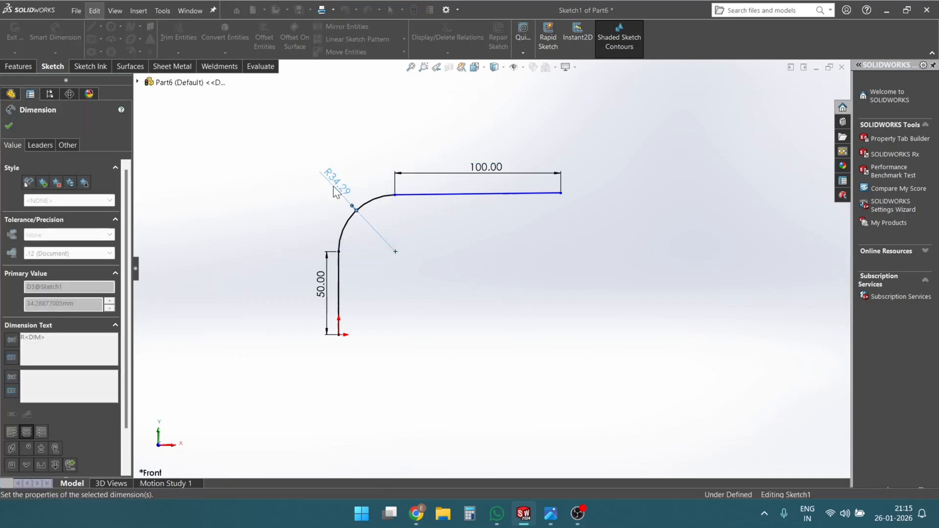
{"action": "key", "text": "Escape"}
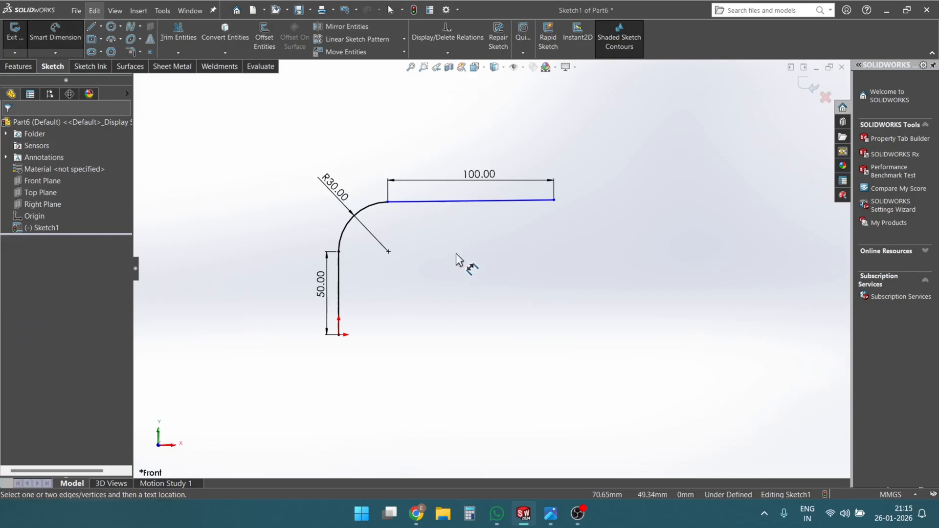
- Add an 80 mm vertical dimension between the origin and the far end of the upper line
{"action": "left_click", "coordinate": [338, 335]}
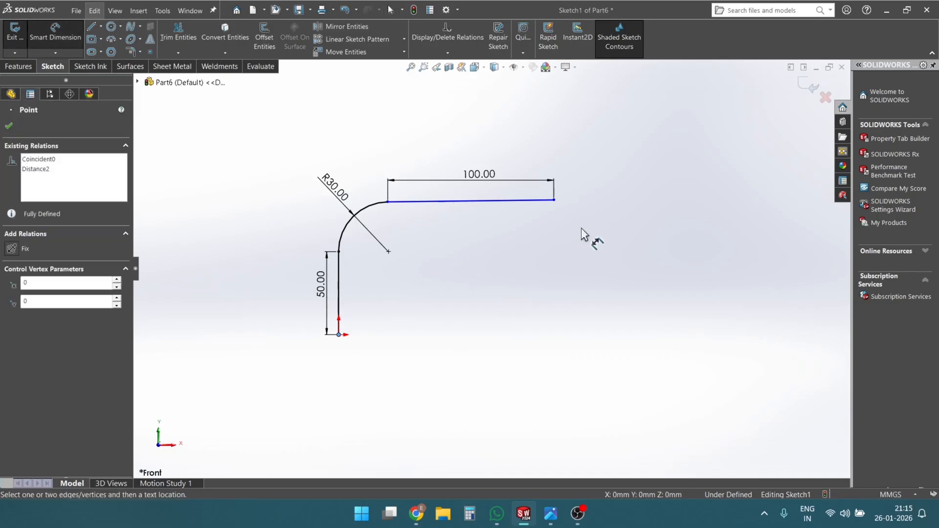
{"action": "left_click", "coordinate": [557, 203]}
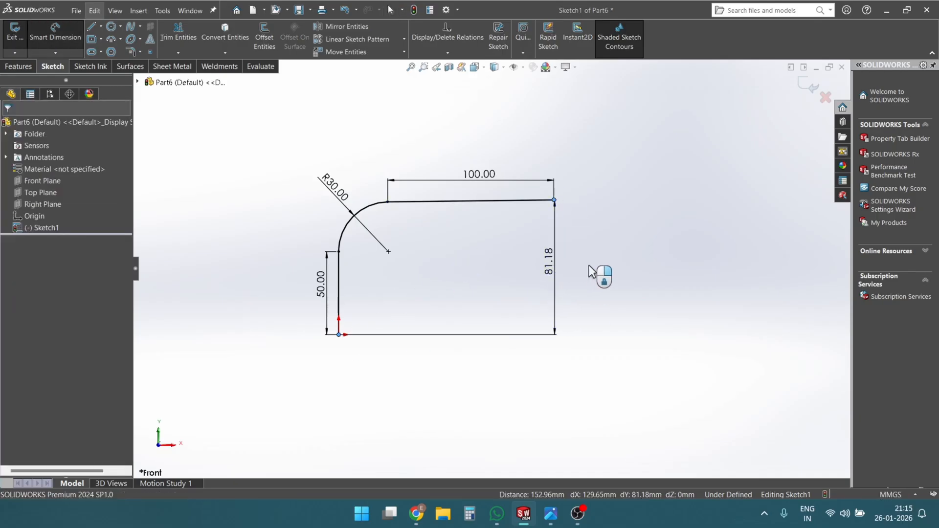
{"action": "left_click", "coordinate": [588, 265]}
{"action": "type", "text": "80"}
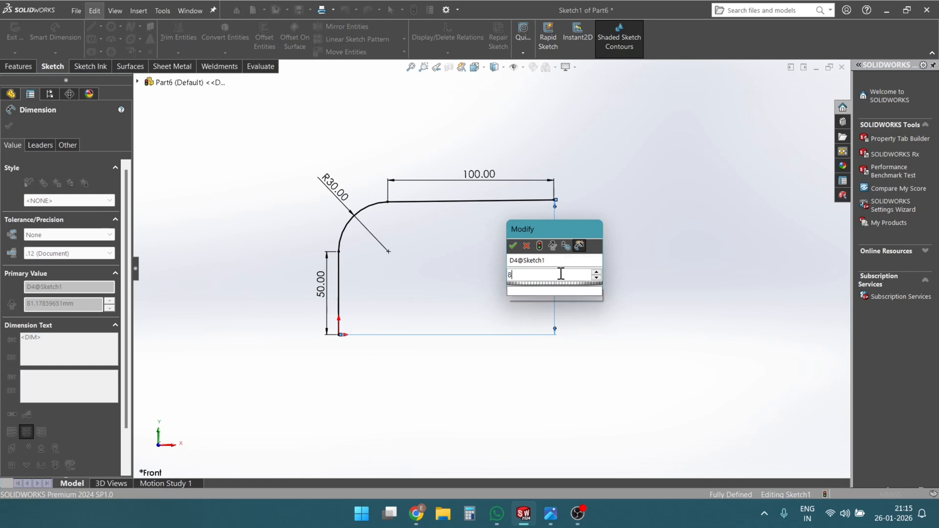
{"action": "key", "text": "Return"}
{"action": "left_click", "coordinate": [10, 126]}
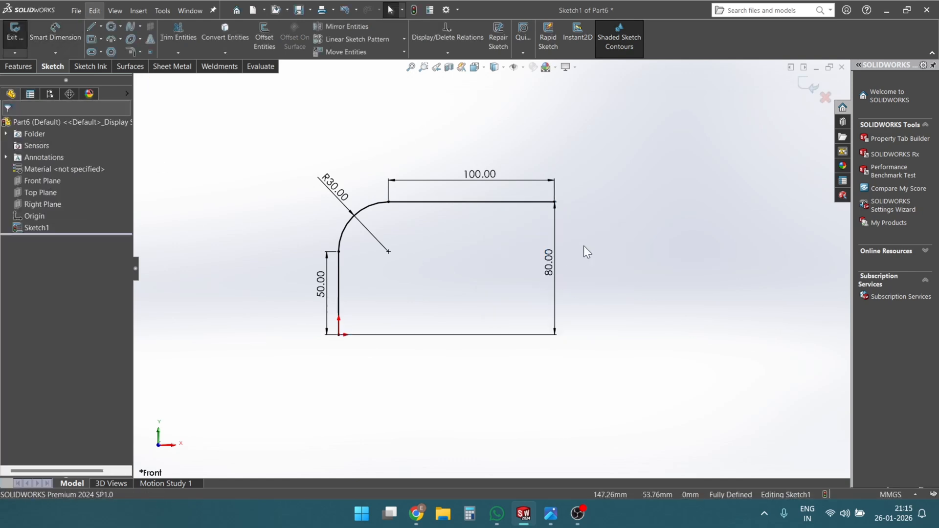
- Delete the 80 mm height dimension and make the path's upper line horizontal instead
{"action": "key", "text": "Delete"}
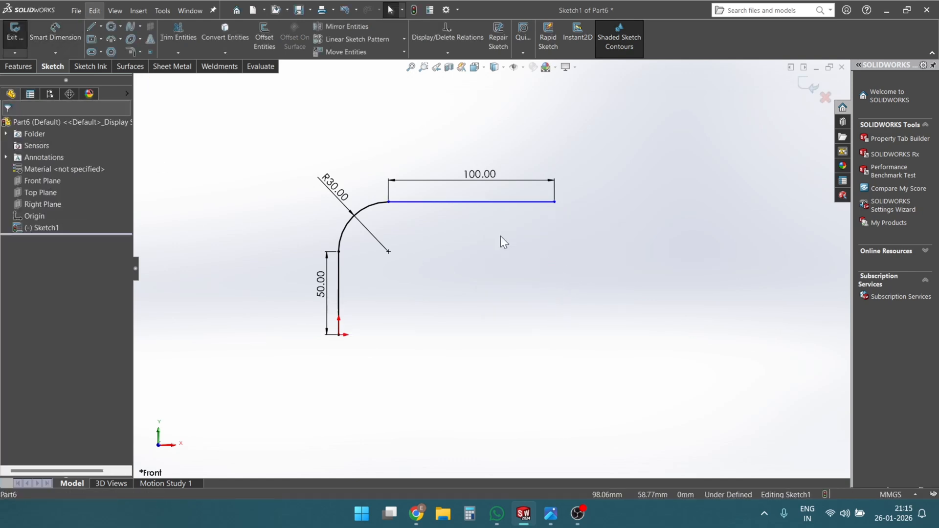
{"action": "left_click", "coordinate": [522, 200]}
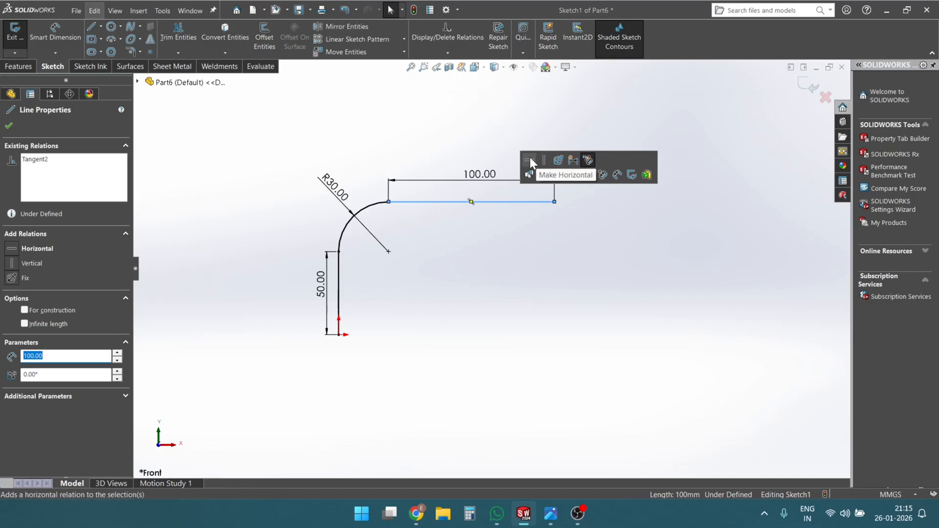
{"action": "left_click", "coordinate": [530, 160]}
{"action": "left_click", "coordinate": [606, 313]}
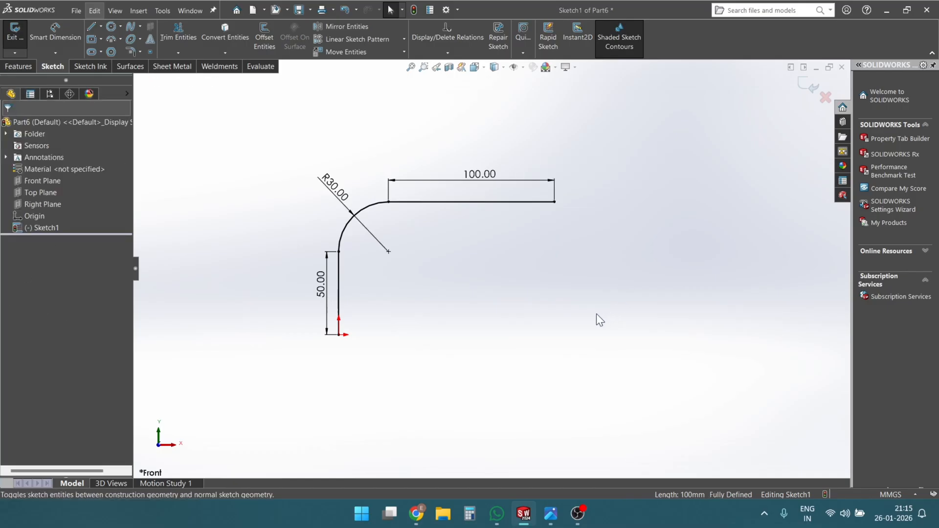
- Highlight the Top Plane at the path's lower end and exit the path sketch
{"action": "scroll", "coordinate": [522, 276], "scroll_direction": "down", "scroll_amount": 1}
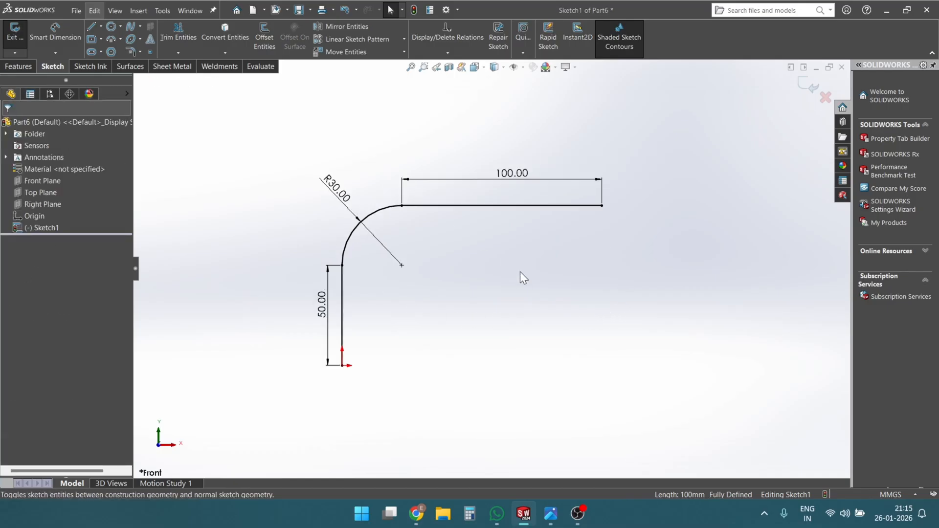
{"action": "mouse_move", "coordinate": [520, 272]}
{"action": "middle_mouse_down"}
{"action": "mouse_move", "coordinate": [469, 287]}
{"action": "mouse_move", "coordinate": [467, 320]}
{"action": "middle_mouse_up"}
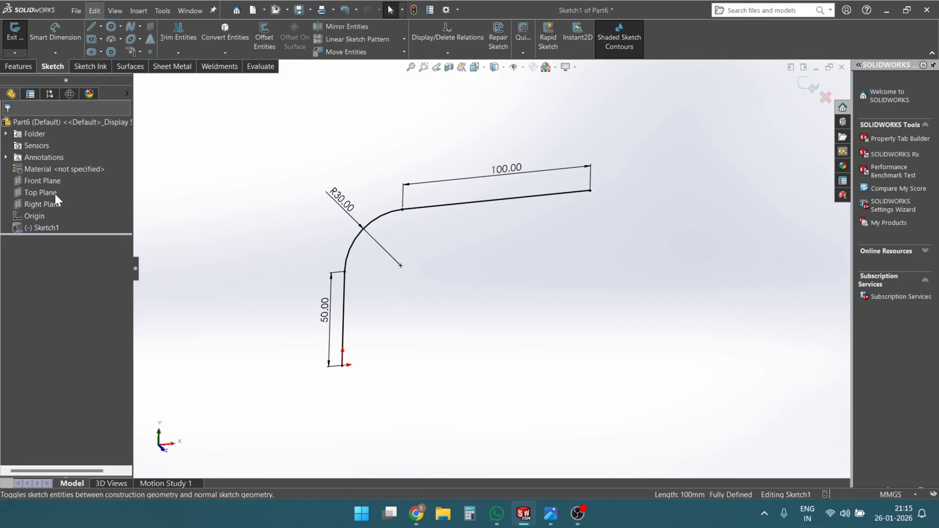
{"action": "left_click", "coordinate": [38, 193]}
{"action": "mouse_move", "coordinate": [363, 382]}
{"action": "middle_mouse_down"}
{"action": "mouse_move", "coordinate": [350, 438]}
{"action": "mouse_move", "coordinate": [356, 370]}
{"action": "middle_mouse_up"}
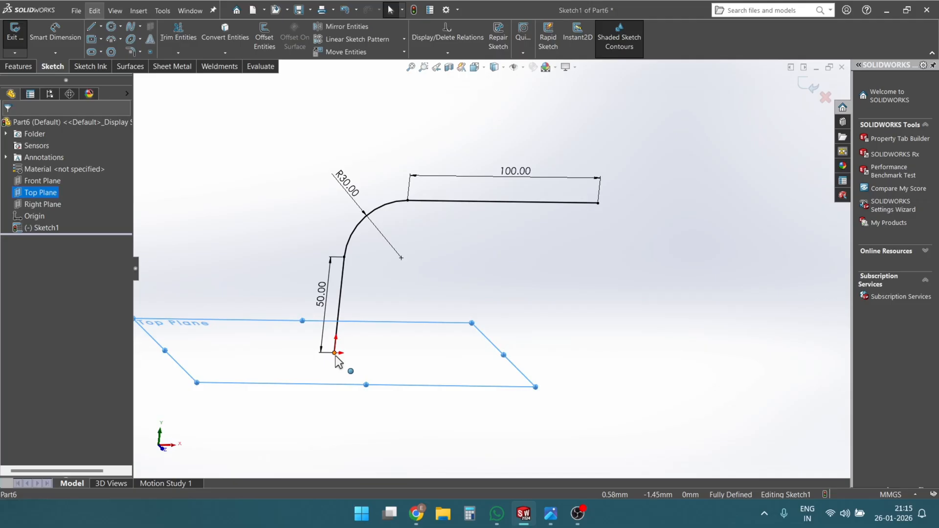
{"action": "right_click", "coordinate": [333, 371]}
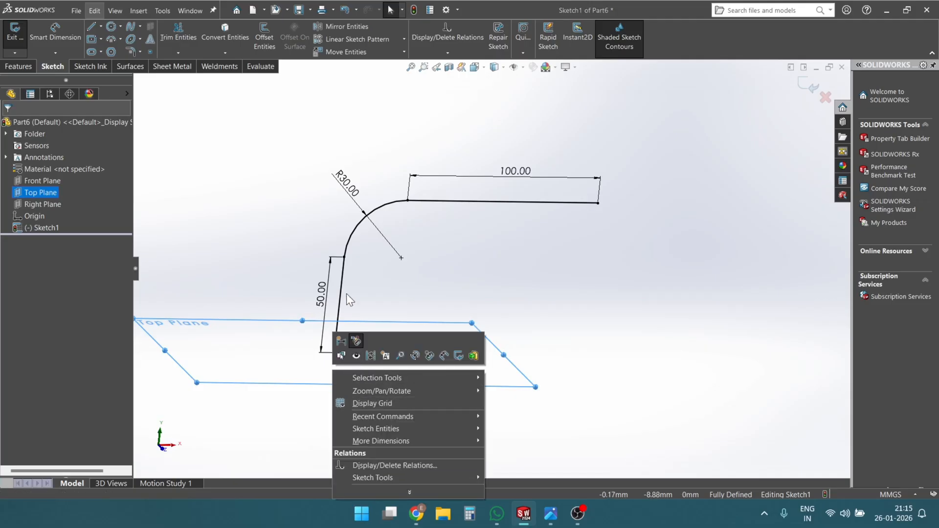
{"action": "left_click", "coordinate": [802, 89]}
{"action": "left_click", "coordinate": [806, 89]}
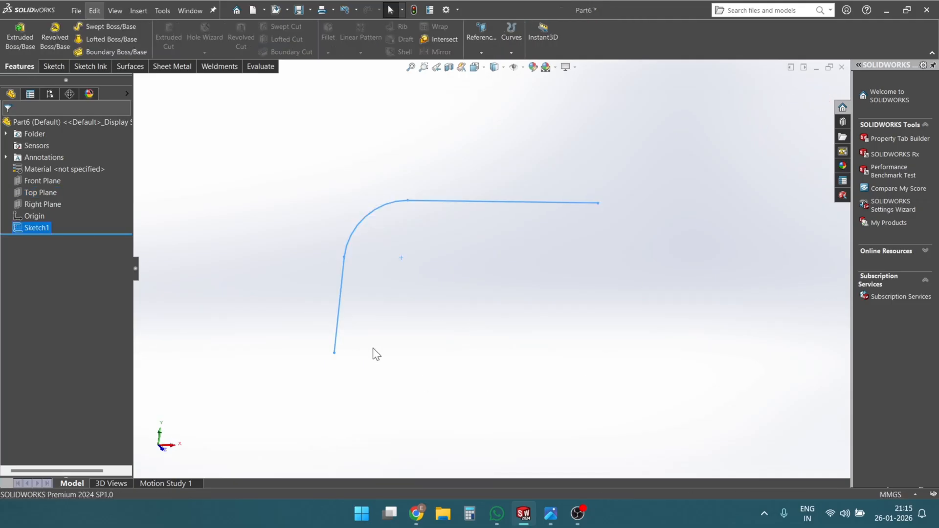
- Start a sketch on the Top Plane and draw a circle centred on the origin with a radius of about 24 mm
{"action": "left_click", "coordinate": [41, 192]}
{"action": "left_click", "coordinate": [47, 177]}
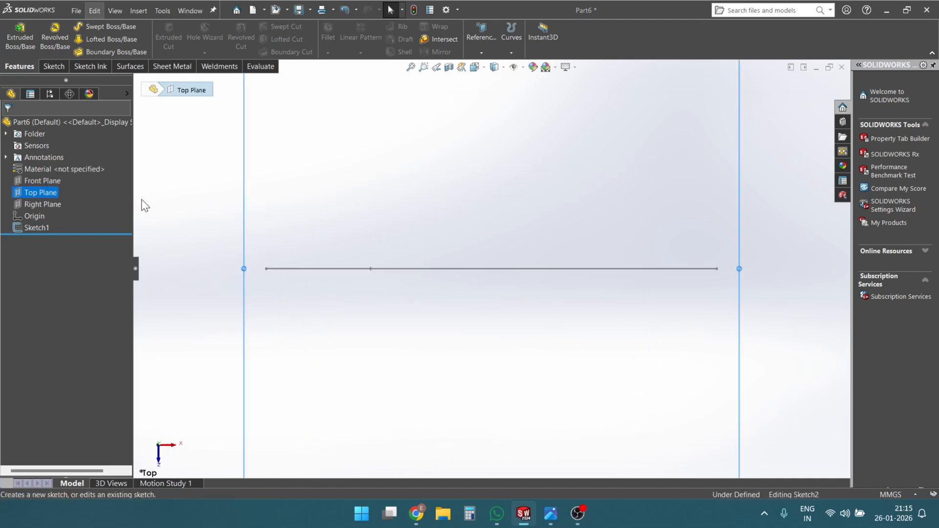
{"action": "left_click", "coordinate": [112, 26]}
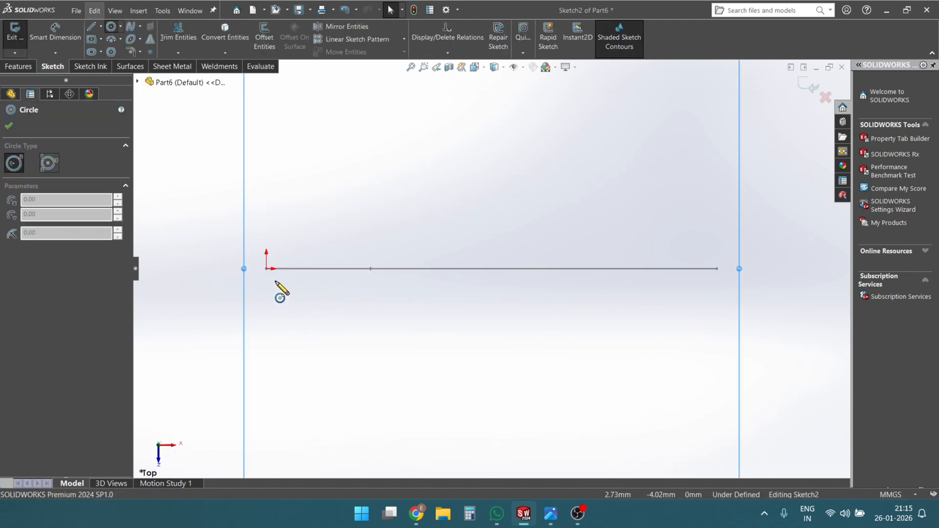
{"action": "left_click", "coordinate": [267, 269]}
{"action": "left_click", "coordinate": [320, 332]}
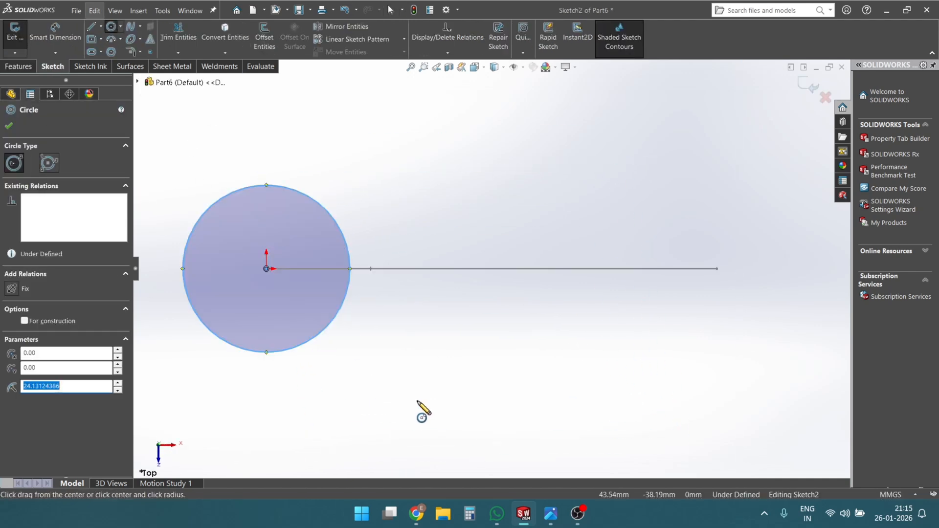
{"action": "right_click_drag", "start_coordinate": [417, 401], "coordinate": [398, 364]}
{"action": "key", "text": "f"}
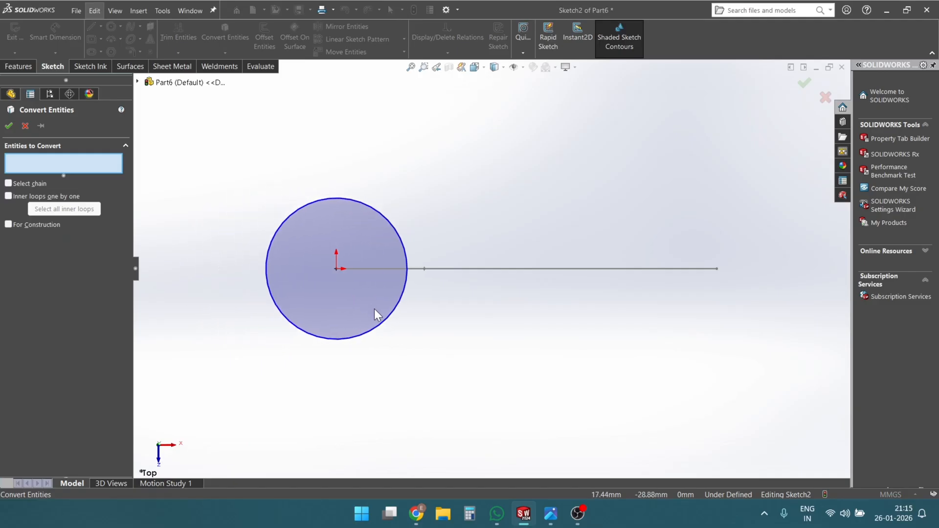
- Dimension the circle's diameter as 40 mm and exit the sketch
{"action": "right_click_drag", "start_coordinate": [249, 409], "coordinate": [252, 366]}
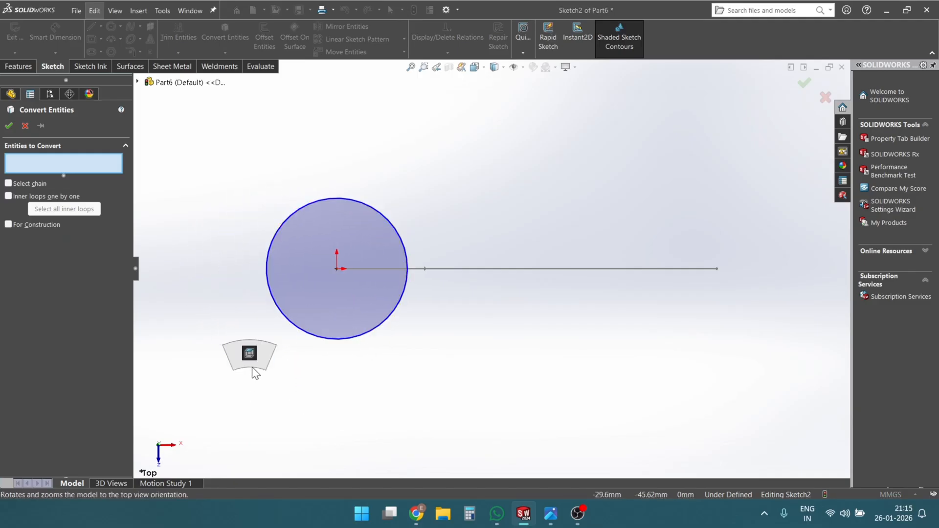
{"action": "key", "text": "Escape"}
{"action": "right_click_drag", "start_coordinate": [220, 395], "coordinate": [215, 328]}
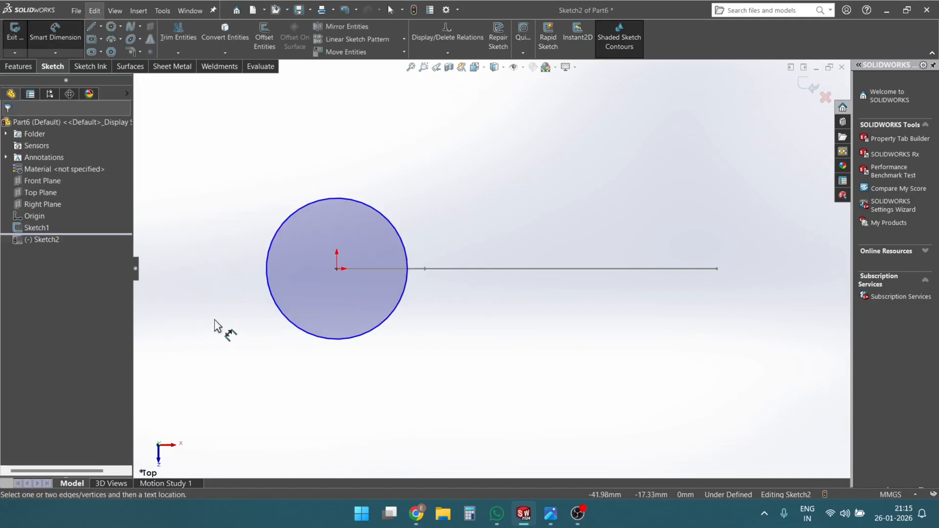
{"action": "left_click", "coordinate": [293, 324]}
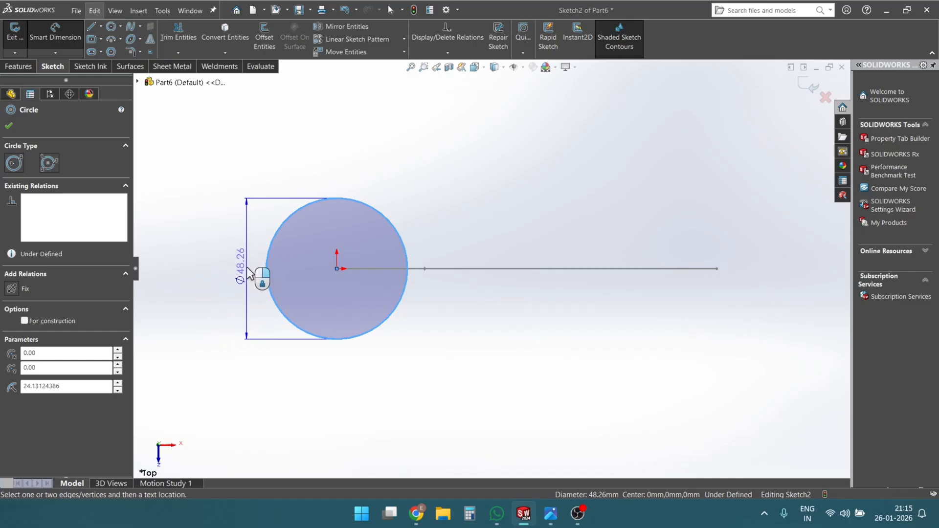
{"action": "left_click", "coordinate": [248, 268]}
{"action": "type", "text": "40"}
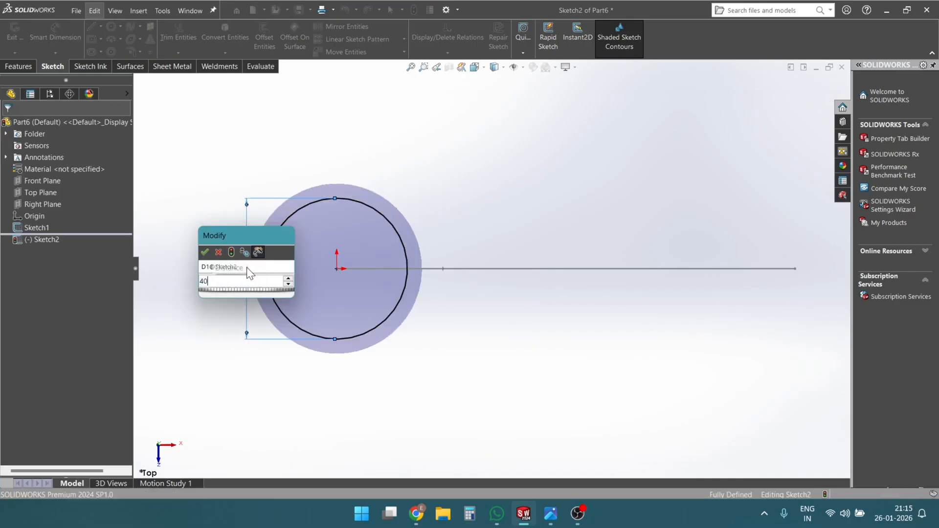
{"action": "key", "text": "Return"}
{"action": "left_click", "coordinate": [9, 126]}
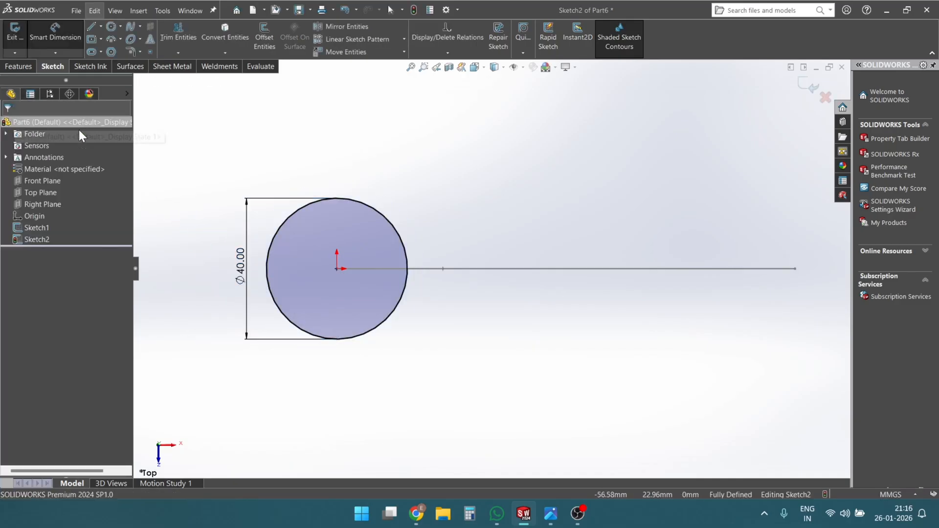
{"action": "middle_click_drag", "start_coordinate": [591, 259], "coordinate": [700, 187]}
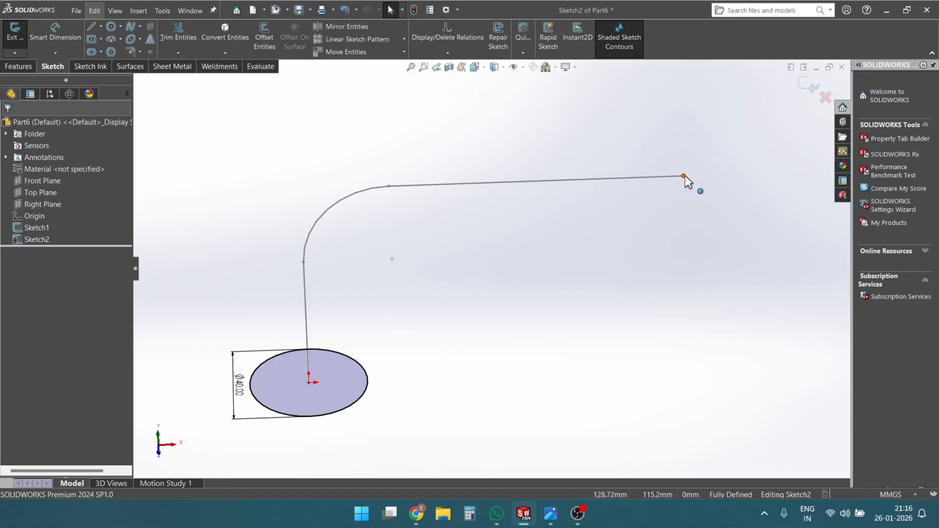
{"action": "left_click", "coordinate": [802, 86]}
- Create a reference plane through the path's upper endpoint, perpendicular to the path's horizontal line
{"action": "mouse_move", "coordinate": [760, 166]}
{"action": "middle_mouse_down"}
{"action": "mouse_move", "coordinate": [675, 209]}
{"action": "mouse_move", "coordinate": [700, 187]}
{"action": "middle_mouse_up"}
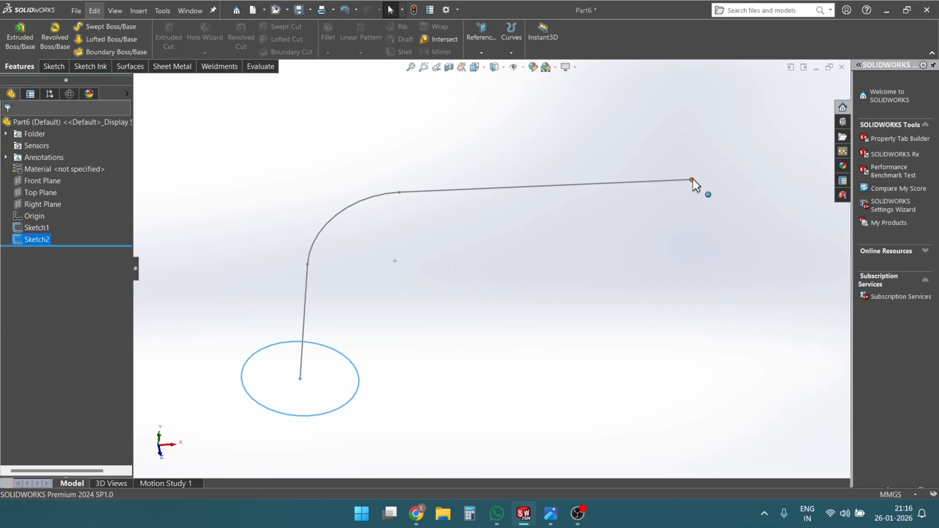
{"action": "middle_click_drag", "start_coordinate": [694, 182], "coordinate": [716, 250]}
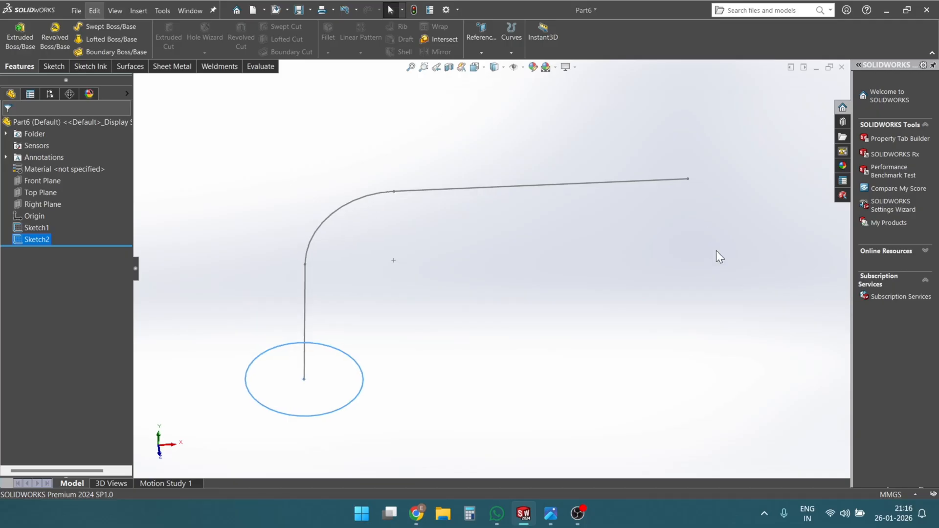
{"action": "left_click", "coordinate": [689, 179]}
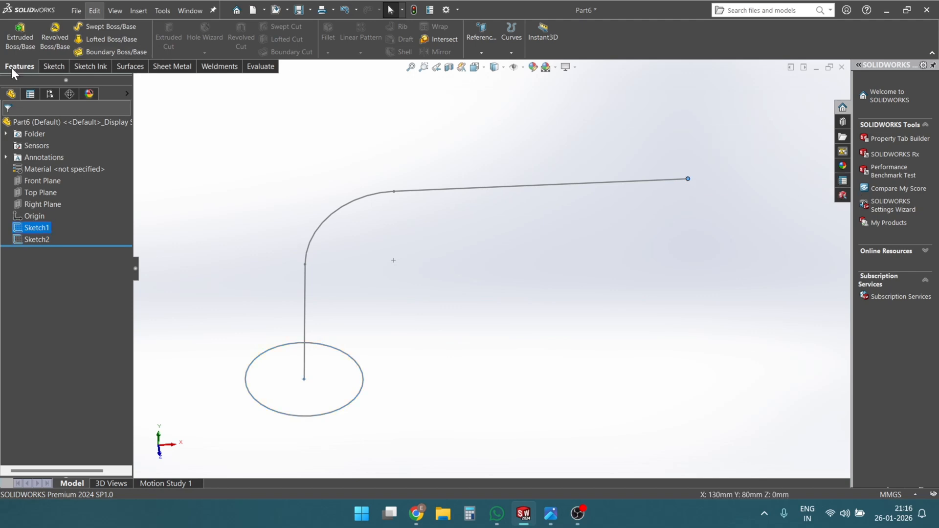
{"action": "left_click", "coordinate": [481, 53]}
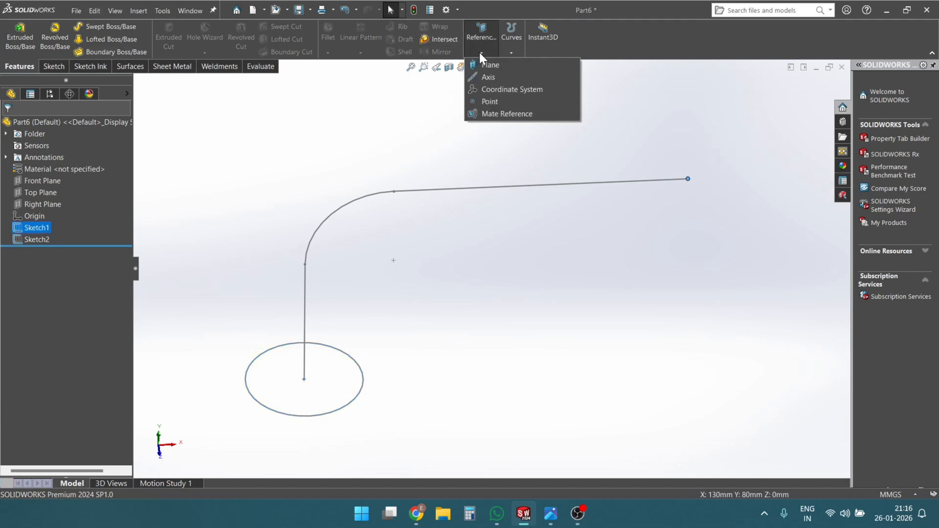
{"action": "left_click", "coordinate": [487, 66]}
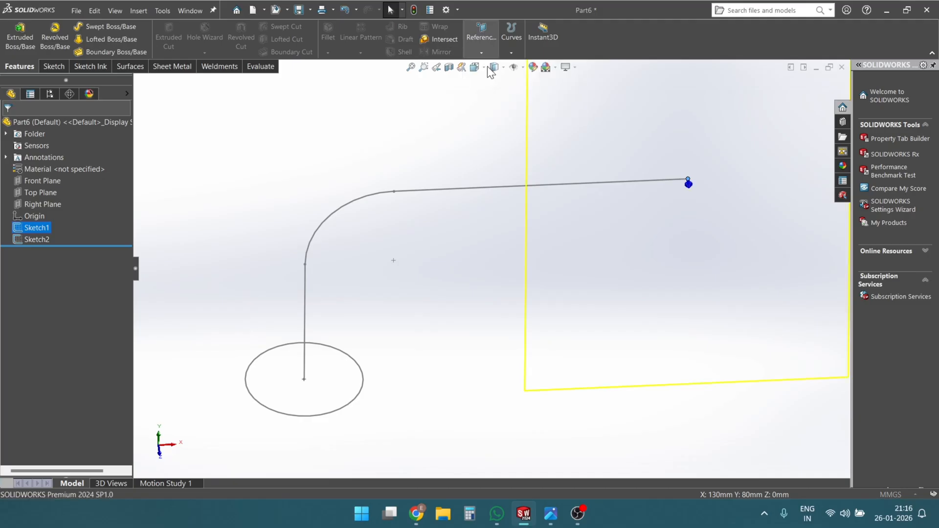
{"action": "mouse_move", "coordinate": [645, 210]}
{"action": "middle_mouse_down"}
{"action": "mouse_move", "coordinate": [660, 225]}
{"action": "mouse_move", "coordinate": [595, 270]}
{"action": "mouse_move", "coordinate": [606, 306]}
{"action": "mouse_move", "coordinate": [602, 264]}
{"action": "mouse_move", "coordinate": [615, 240]}
{"action": "middle_mouse_up"}
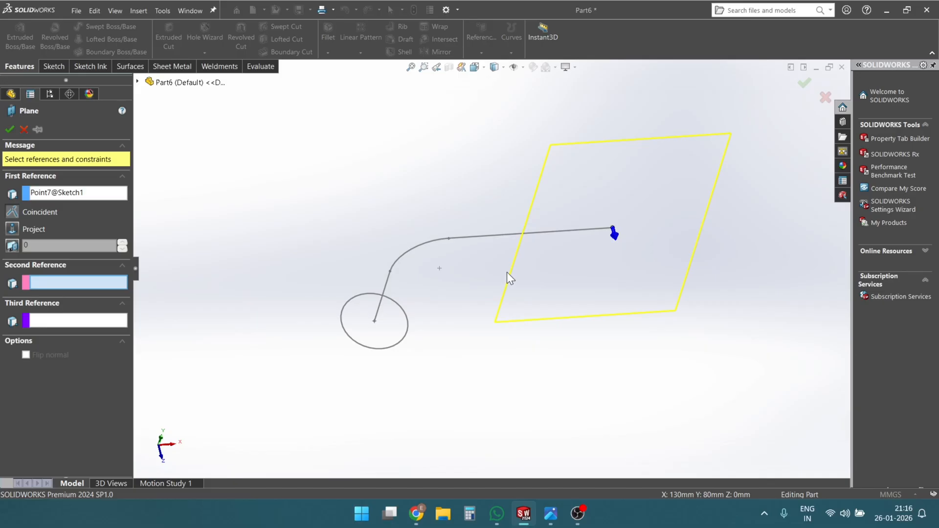
{"action": "left_click", "coordinate": [504, 236]}
{"action": "mouse_move", "coordinate": [641, 294]}
{"action": "middle_mouse_down"}
{"action": "mouse_move", "coordinate": [636, 210]}
{"action": "mouse_move", "coordinate": [650, 175]}
{"action": "mouse_move", "coordinate": [577, 230]}
{"action": "middle_mouse_up"}
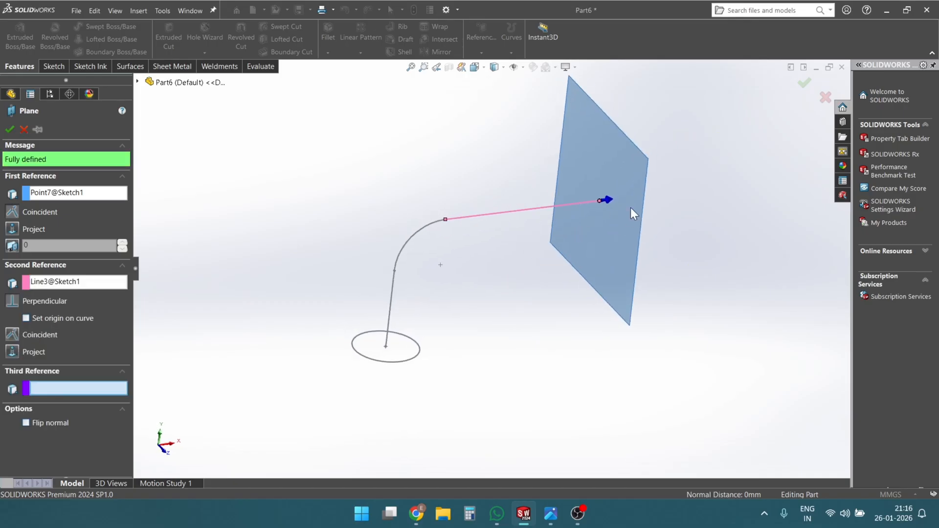
{"action": "left_click", "coordinate": [7, 134]}
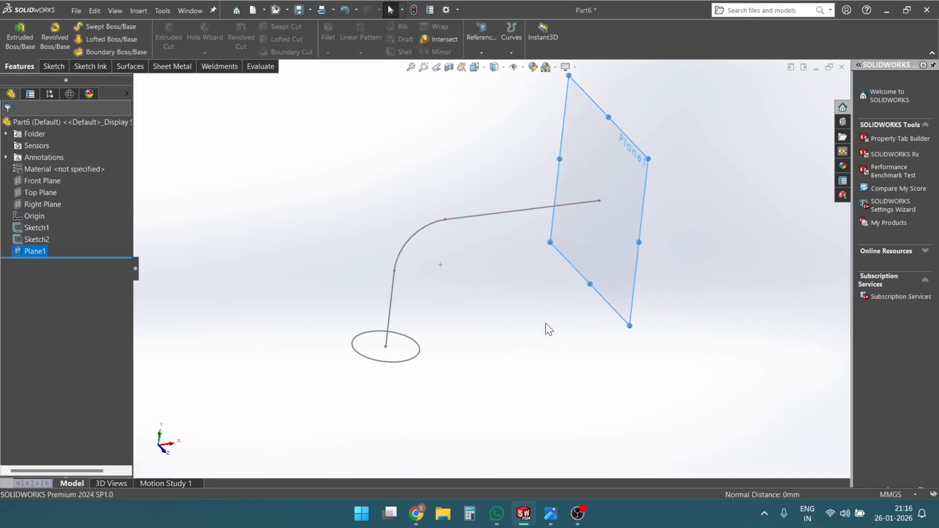
- Start a sketch on Plane1 and draw a center rectangle about 33 by 27 mm at the path's endpoint
{"action": "middle_click_drag", "start_coordinate": [545, 325], "coordinate": [567, 241]}
{"action": "right_click", "coordinate": [568, 242]}
{"action": "left_click", "coordinate": [594, 227]}
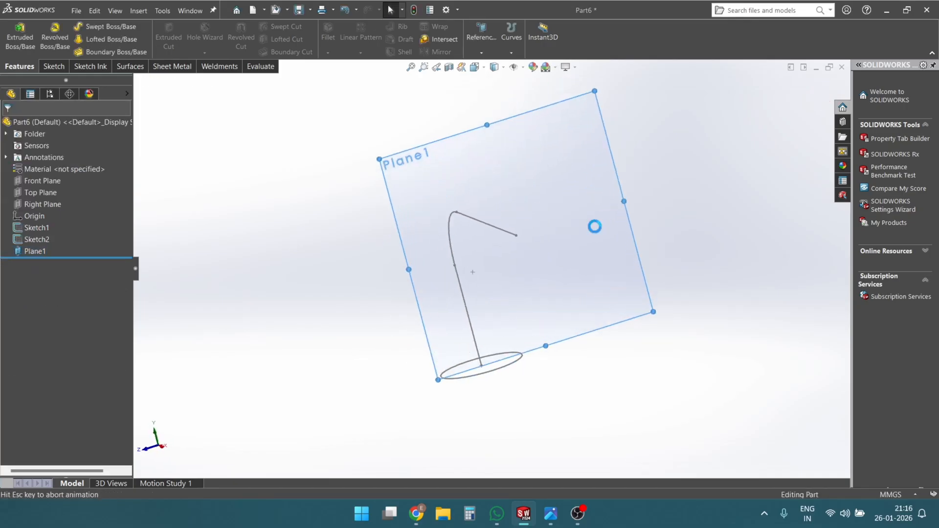
{"action": "left_click", "coordinate": [112, 28]}
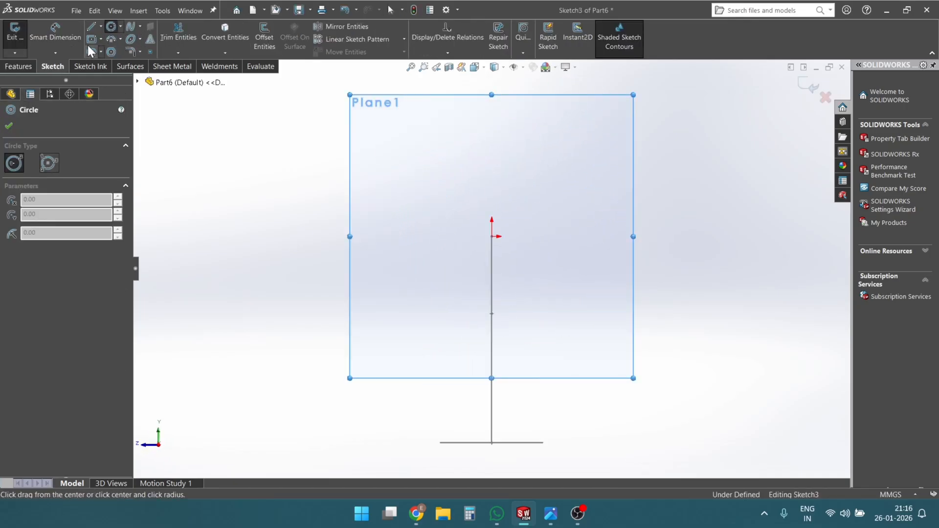
{"action": "left_click", "coordinate": [90, 40]}
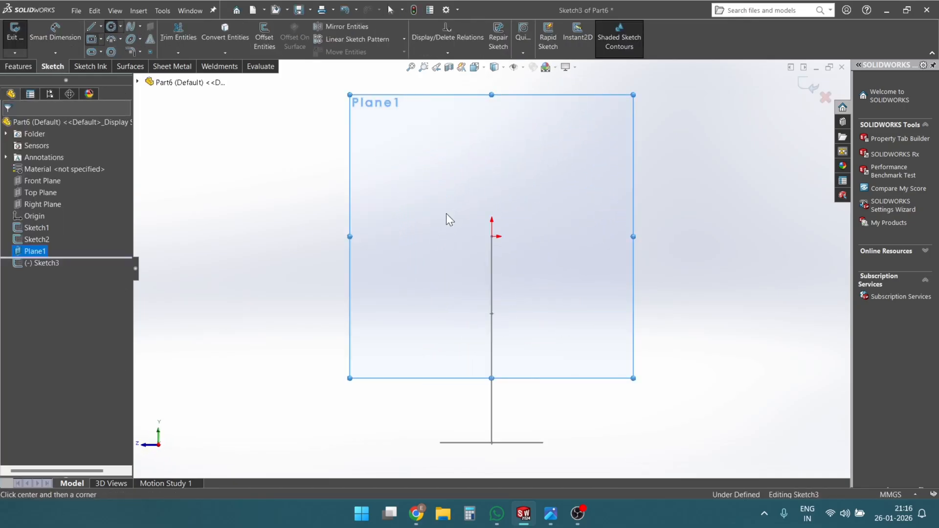
{"action": "left_click", "coordinate": [492, 236]}
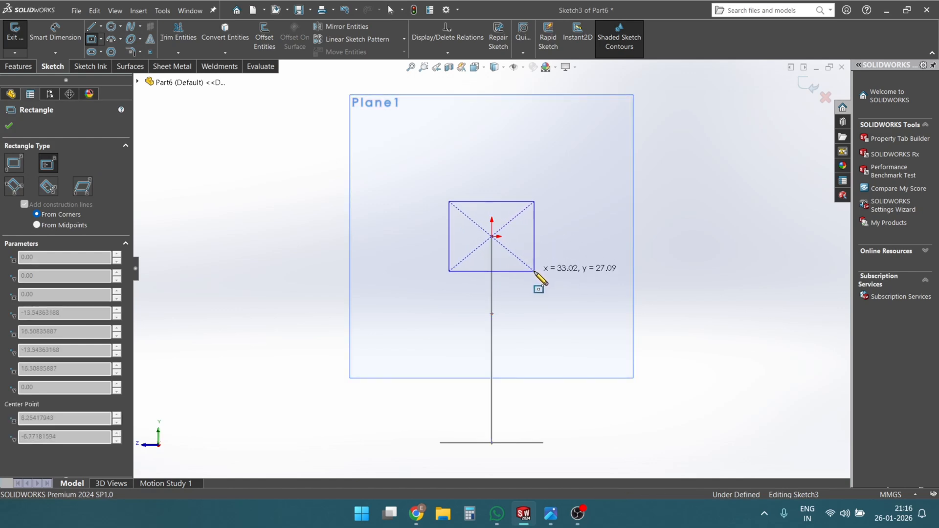
{"action": "left_click", "coordinate": [534, 272]}
- Dimension the rectangle's height and width as 20 mm each
{"action": "right_click_drag", "start_coordinate": [535, 270], "coordinate": [545, 227]}
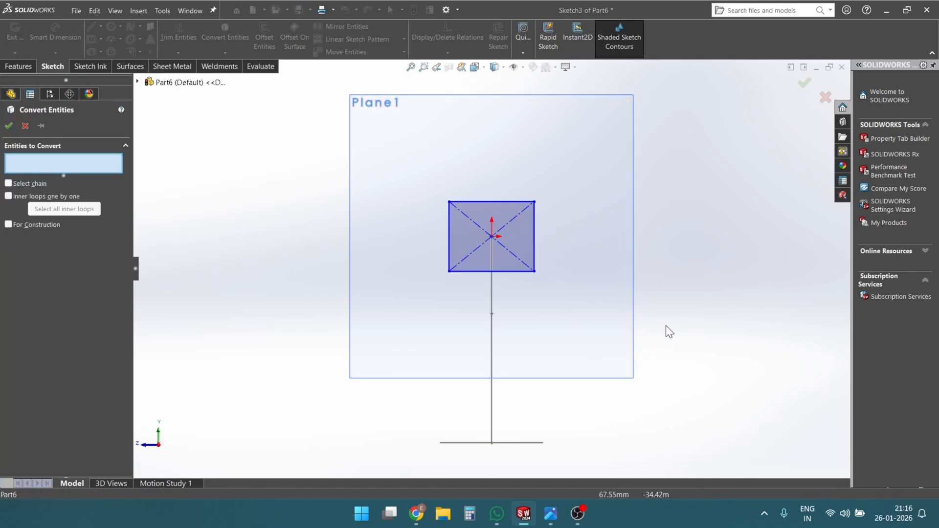
{"action": "right_click_drag", "start_coordinate": [665, 325], "coordinate": [706, 265]}
{"action": "left_click", "coordinate": [540, 236]}
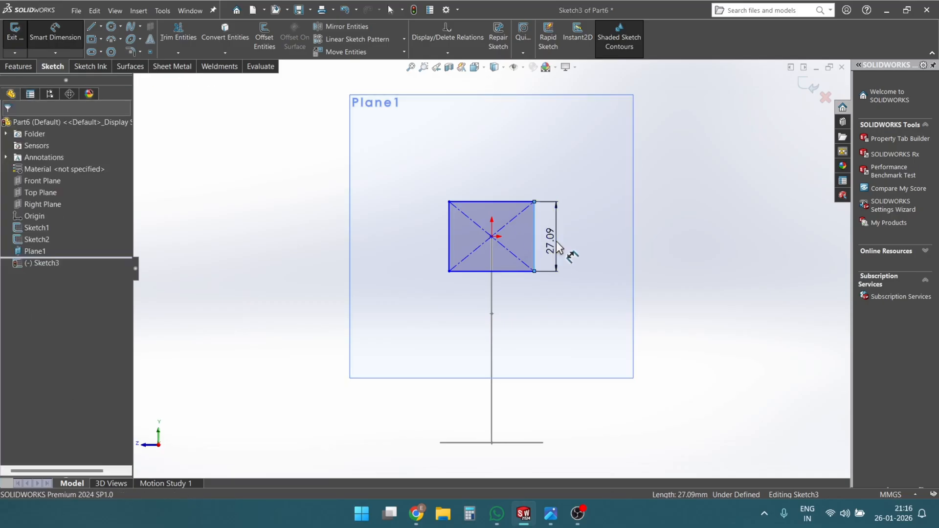
{"action": "left_click", "coordinate": [556, 241]}
{"action": "type", "text": "20"}
{"action": "key", "text": "Return"}
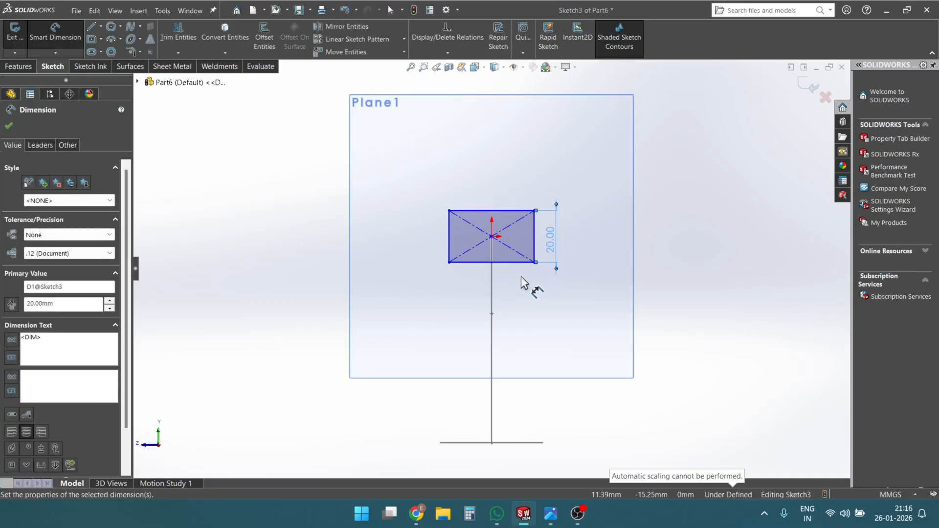
{"action": "left_click", "coordinate": [518, 262]}
{"action": "left_click", "coordinate": [515, 283]}
{"action": "type", "text": "20"}
{"action": "key", "text": "Return"}
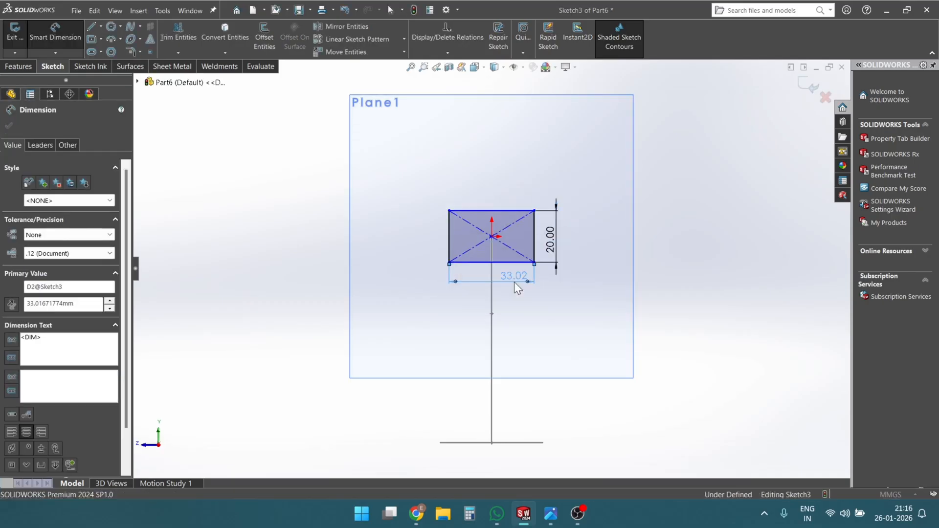
{"action": "left_click", "coordinate": [9, 128]}
{"action": "key", "text": "Escape"}
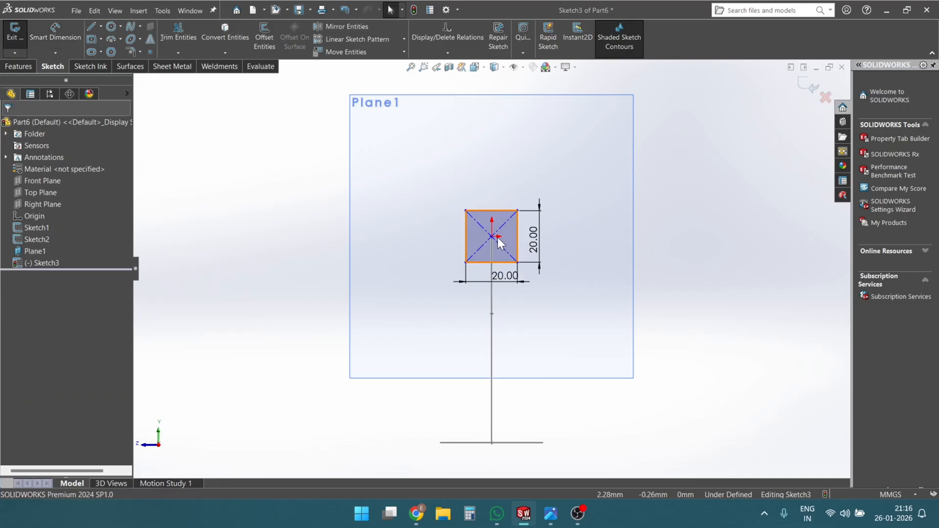
- Move the square off the path and make its center point coincident with the path's upper endpoint
{"action": "left_click_drag", "start_coordinate": [517, 210], "coordinate": [561, 164]}
{"action": "left_click", "coordinate": [491, 191]}
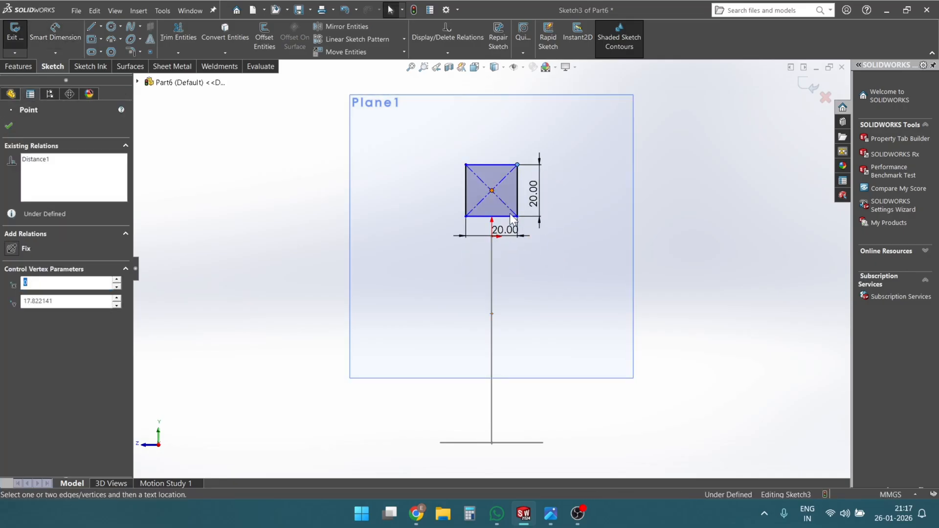
{"action": "middle_click_drag", "start_coordinate": [492, 245], "coordinate": [609, 303]}
{"action": "left_click", "coordinate": [609, 294], "text": "ctrl"}
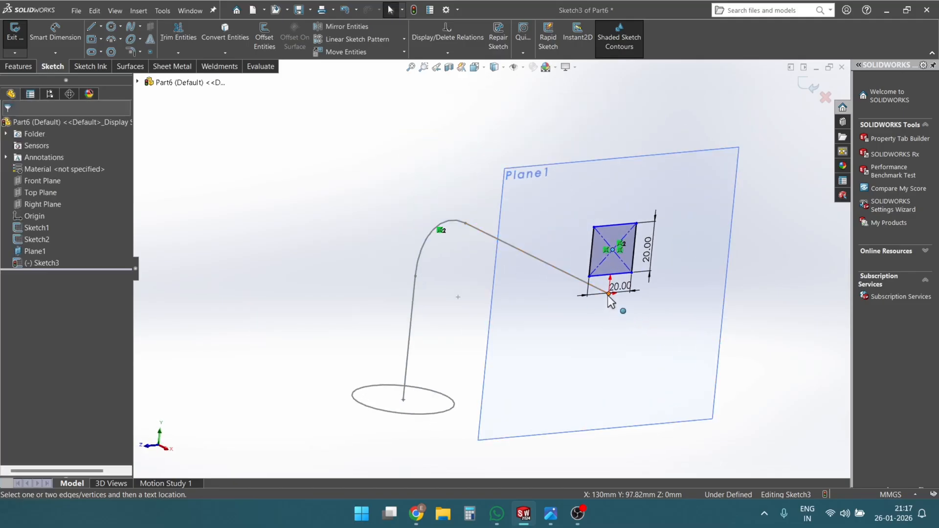
{"action": "left_click", "coordinate": [666, 252]}
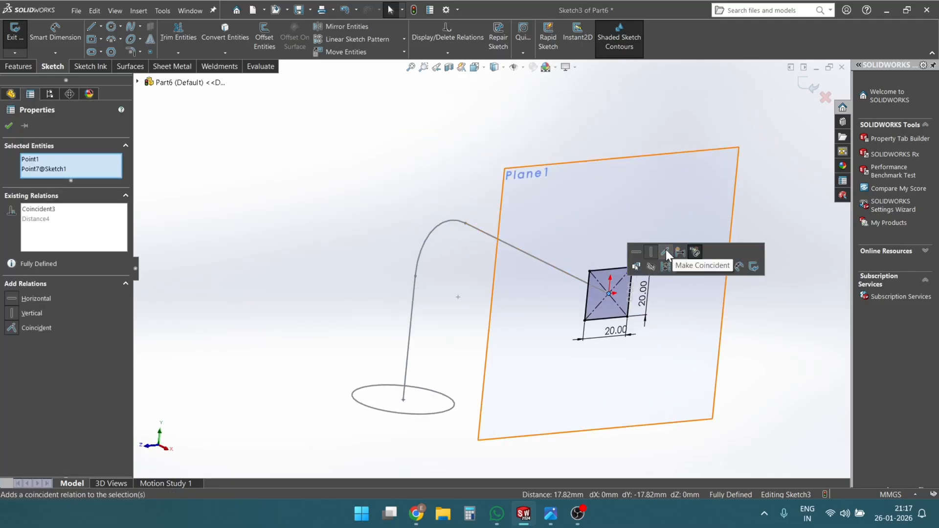
{"action": "left_click", "coordinate": [597, 377]}
- Finish and exit the 20 mm square's sketch on Plane1
{"action": "mouse_move", "coordinate": [597, 377]}
{"action": "middle_mouse_down"}
{"action": "mouse_move", "coordinate": [575, 286]}
{"action": "mouse_move", "coordinate": [621, 360]}
{"action": "mouse_move", "coordinate": [541, 379]}
{"action": "mouse_move", "coordinate": [540, 327]}
{"action": "mouse_move", "coordinate": [513, 355]}
{"action": "middle_mouse_up"}
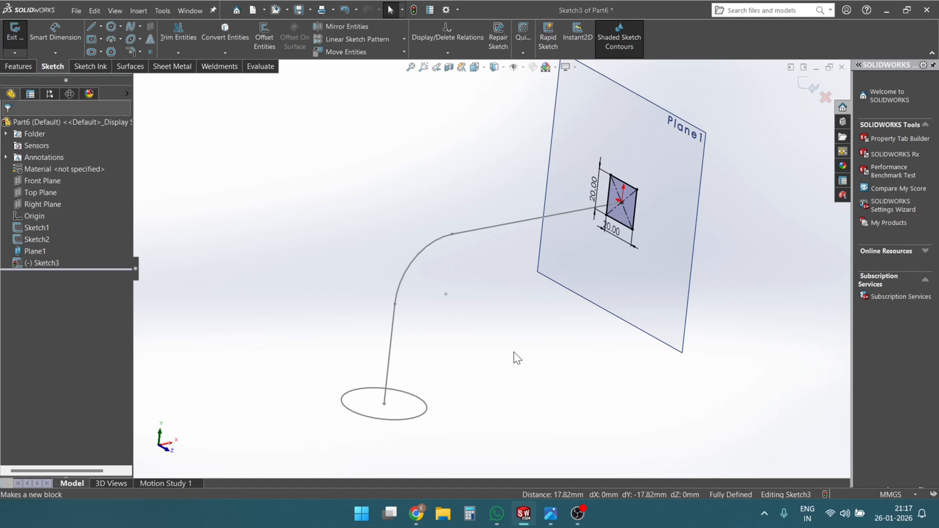
{"action": "middle_click_drag", "start_coordinate": [513, 351], "coordinate": [435, 201]}
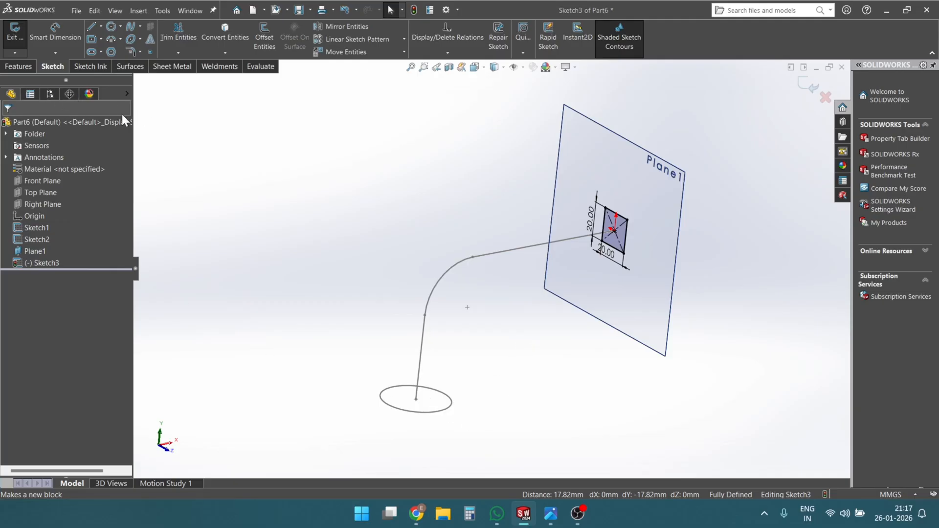
{"action": "left_click", "coordinate": [34, 182]}
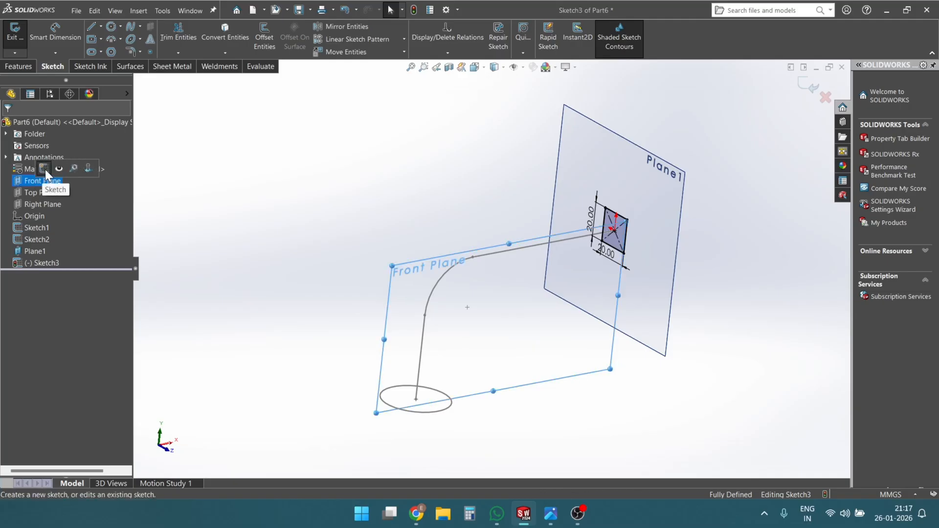
{"action": "left_click", "coordinate": [44, 168]}
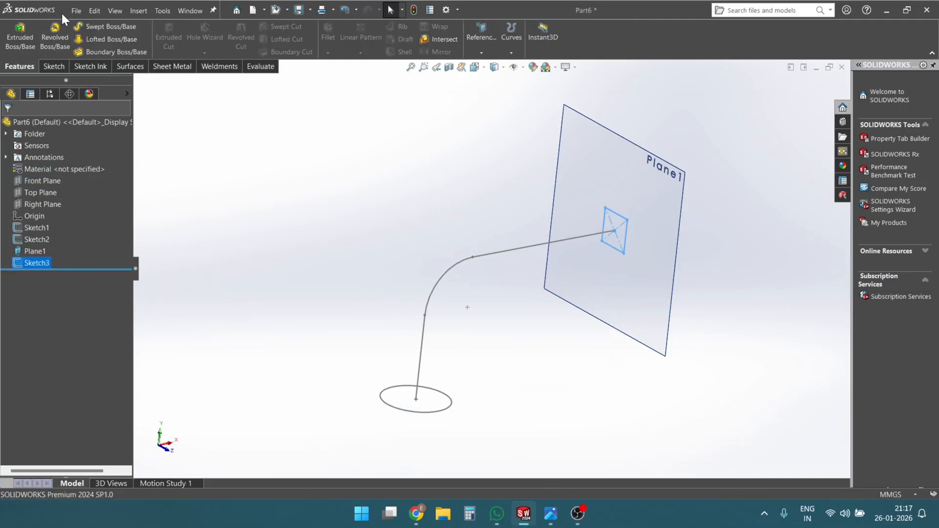
- Draw a two-point spline in the square's sketch from the circle's edge to the square's lower edge
{"action": "left_click", "coordinate": [51, 66]}
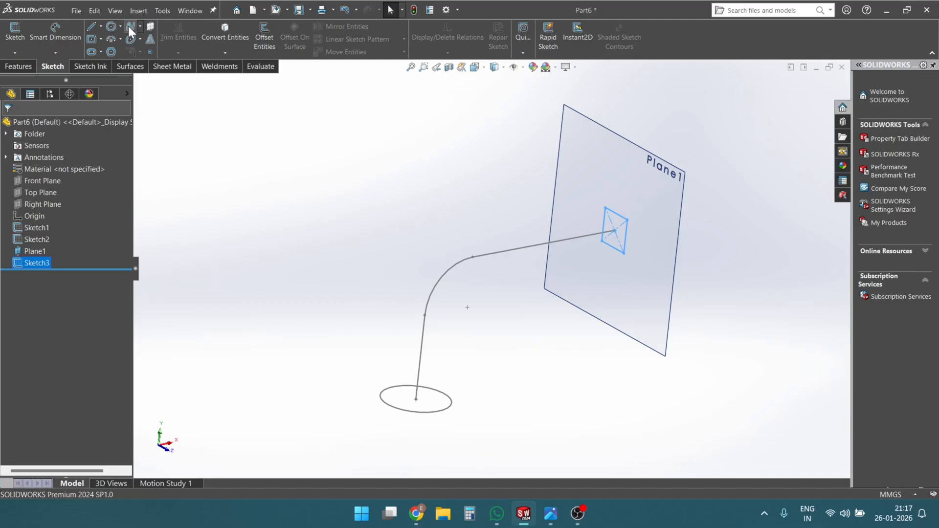
{"action": "left_click", "coordinate": [129, 27]}
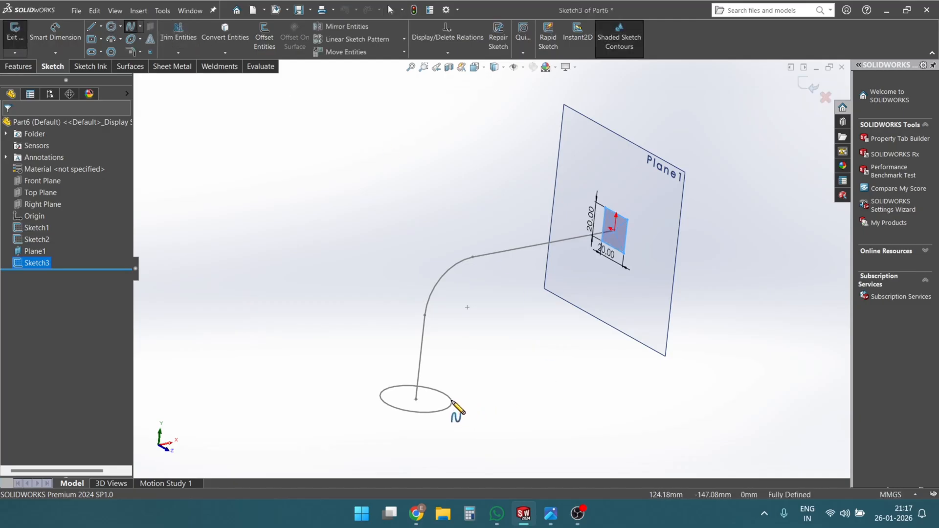
{"action": "left_click", "coordinate": [452, 401]}
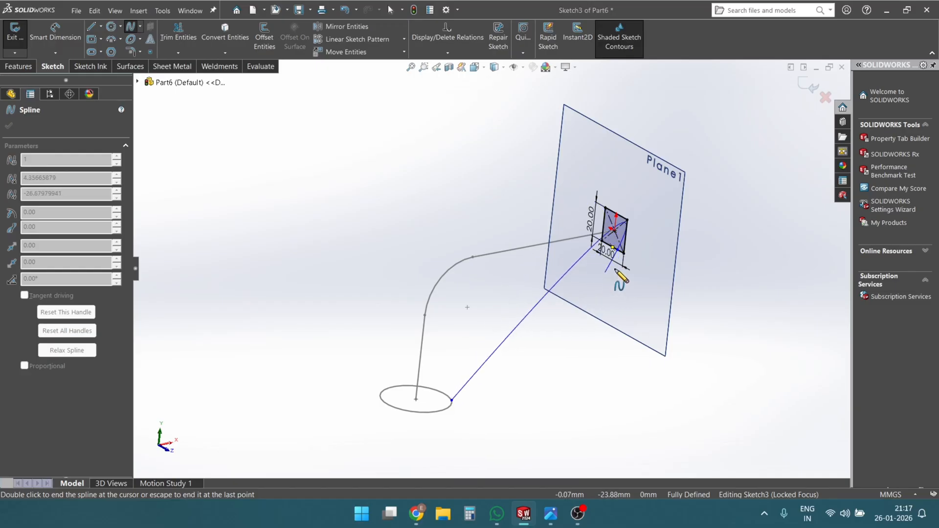
{"action": "key", "text": "Escape"}
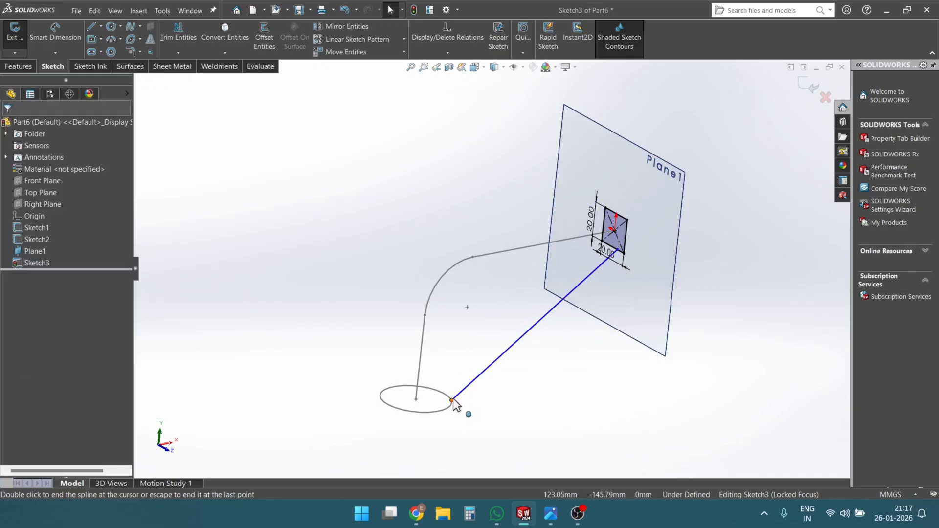
- Try to make the spline's lower endpoint pierce the circle
{"action": "middle_click_drag", "start_coordinate": [455, 404], "coordinate": [486, 381]}
{"action": "left_click", "coordinate": [517, 322]}
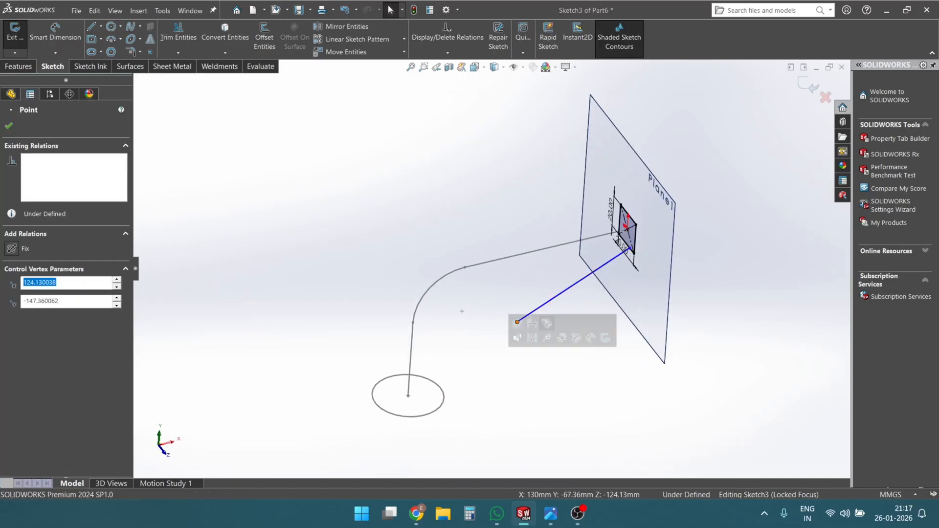
{"action": "left_click", "coordinate": [443, 400], "text": "ctrl"}
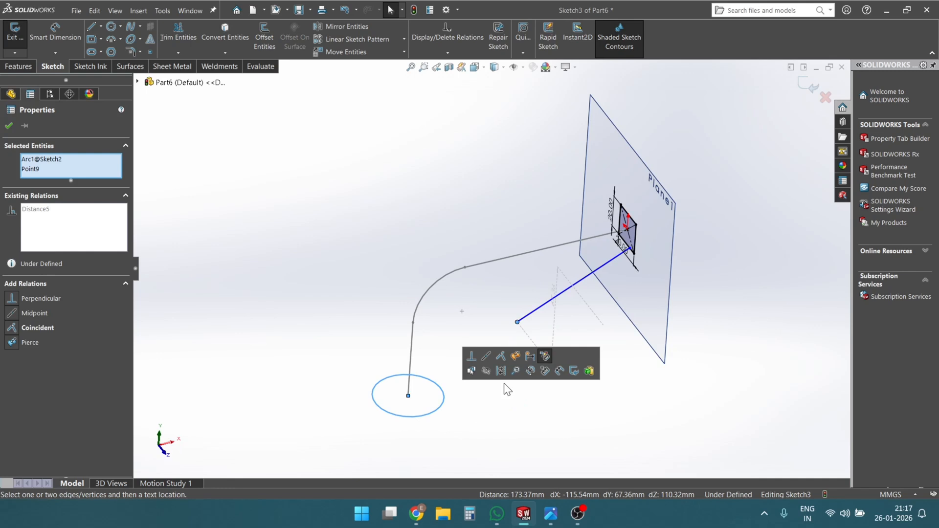
{"action": "left_click", "coordinate": [516, 356]}
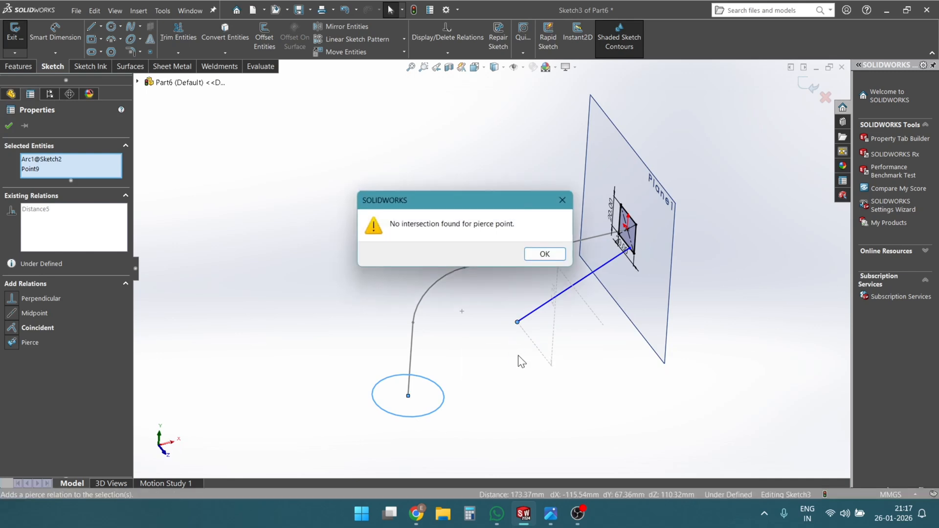
{"action": "left_click", "coordinate": [545, 254]}
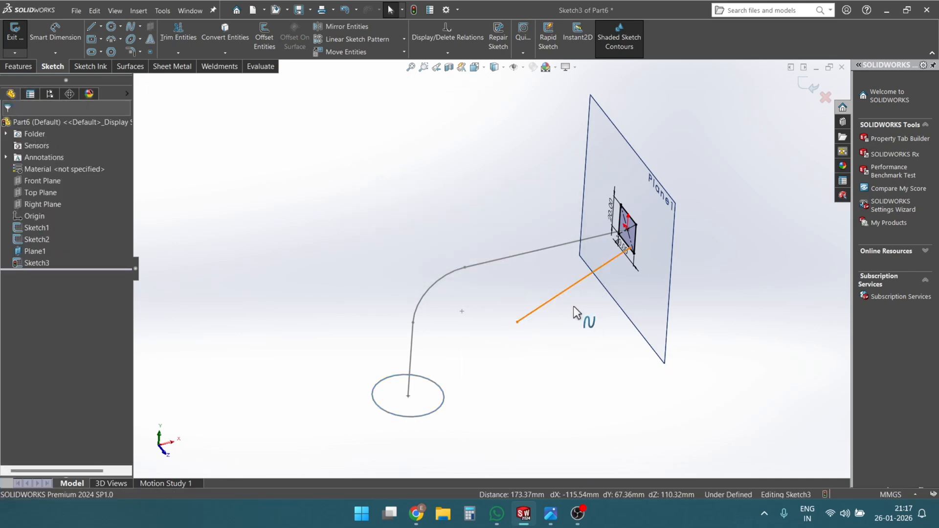
- Delete the spline from the square's sketch
{"action": "left_click", "coordinate": [579, 284]}
{"action": "left_click", "coordinate": [543, 362]}
{"action": "middle_click_drag", "start_coordinate": [548, 342], "coordinate": [590, 319]}
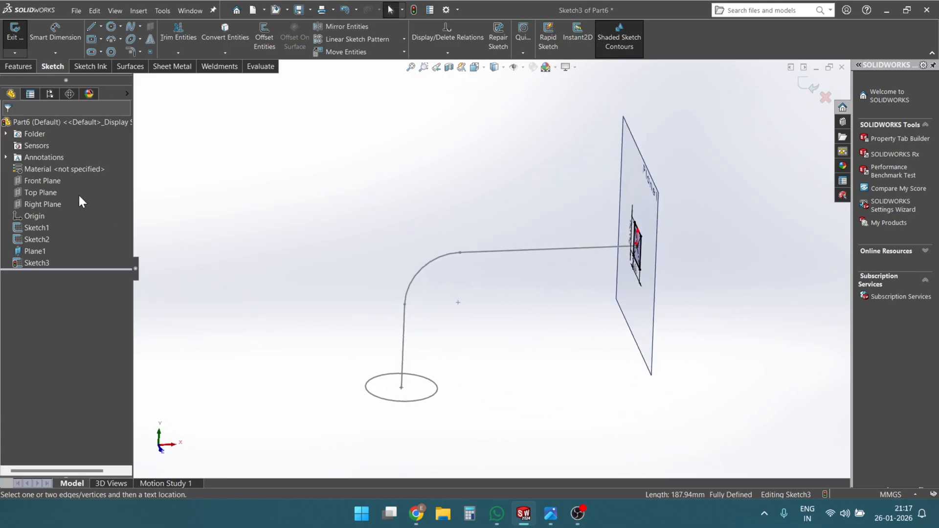
- Exit the square's sketch and start a new sketch on the Front Plane
{"action": "left_click", "coordinate": [43, 181]}
{"action": "mouse_move", "coordinate": [201, 226]}
{"action": "middle_mouse_down"}
{"action": "mouse_move", "coordinate": [693, 443]}
{"action": "mouse_move", "coordinate": [640, 220]}
{"action": "middle_mouse_up"}
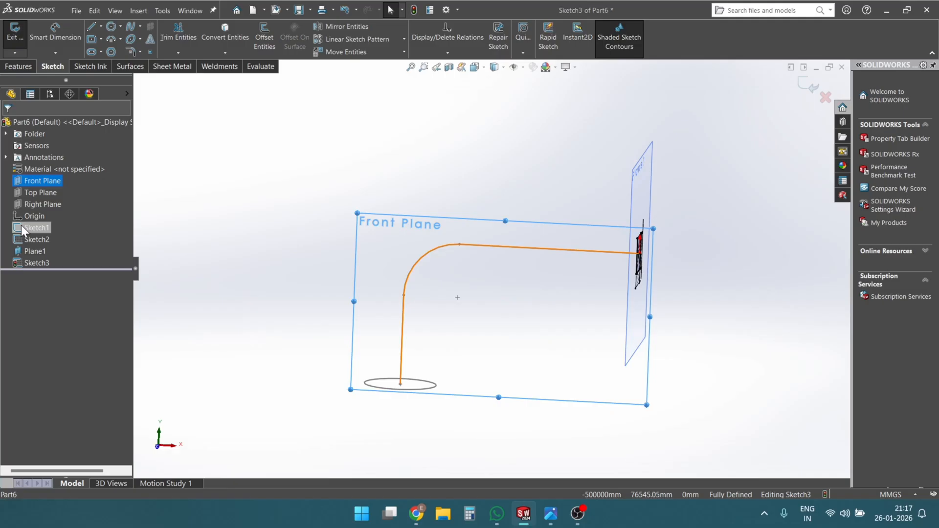
{"action": "right_click", "coordinate": [40, 181]}
{"action": "left_click", "coordinate": [50, 165]}
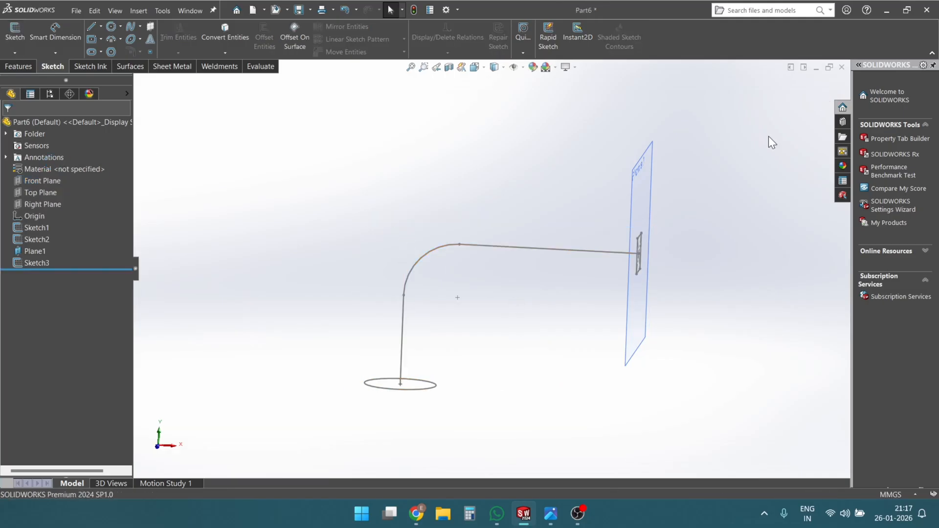
{"action": "left_click", "coordinate": [42, 181]}
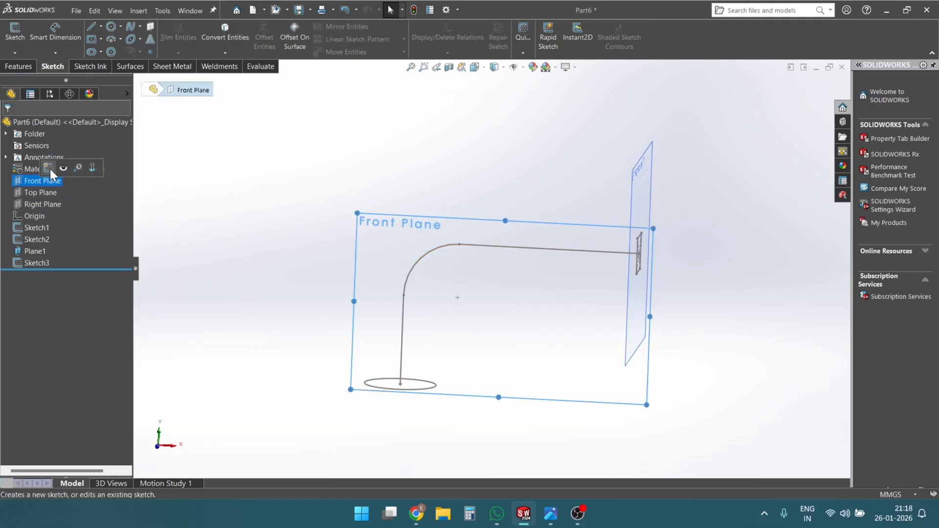
{"action": "left_click", "coordinate": [50, 166]}
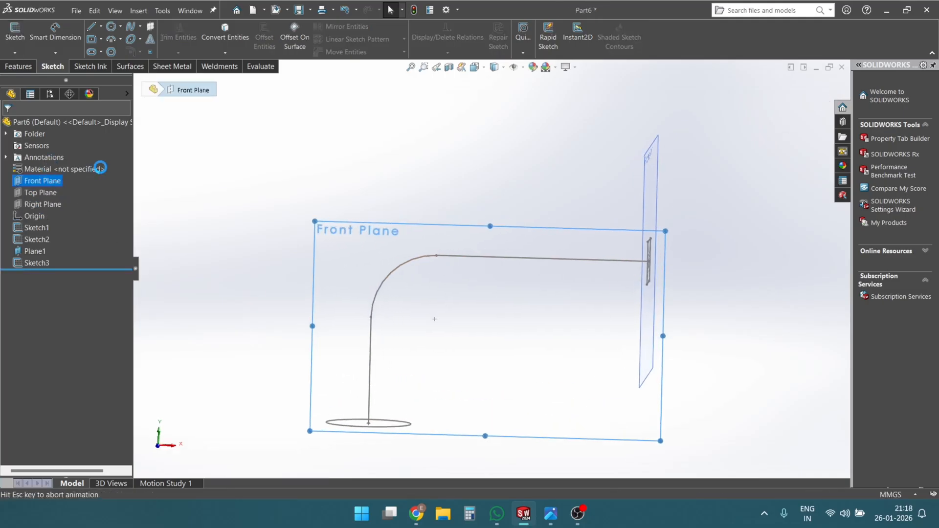
- Draw a three-point spline from the circle's edge, through a middle point, to the square's lower edge
{"action": "left_click", "coordinate": [131, 31]}
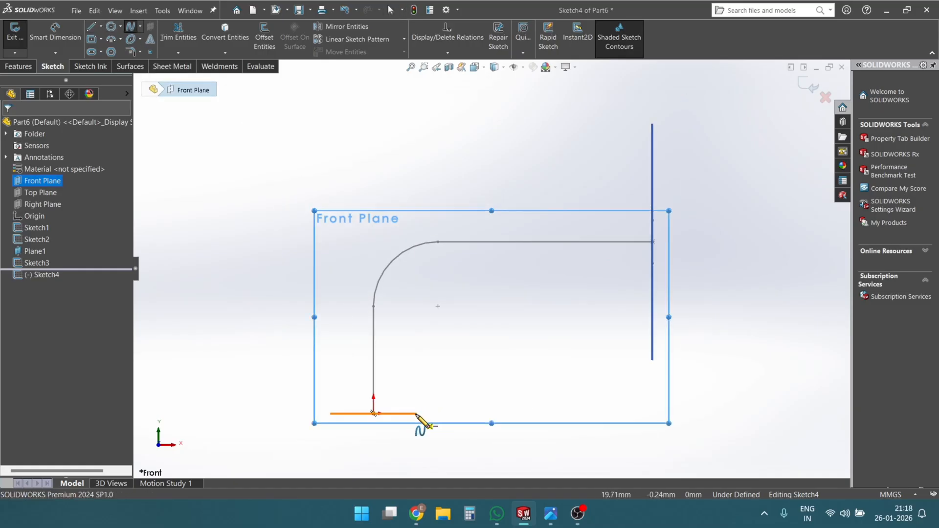
{"action": "left_click", "coordinate": [416, 413]}
{"action": "left_click", "coordinate": [516, 352]}
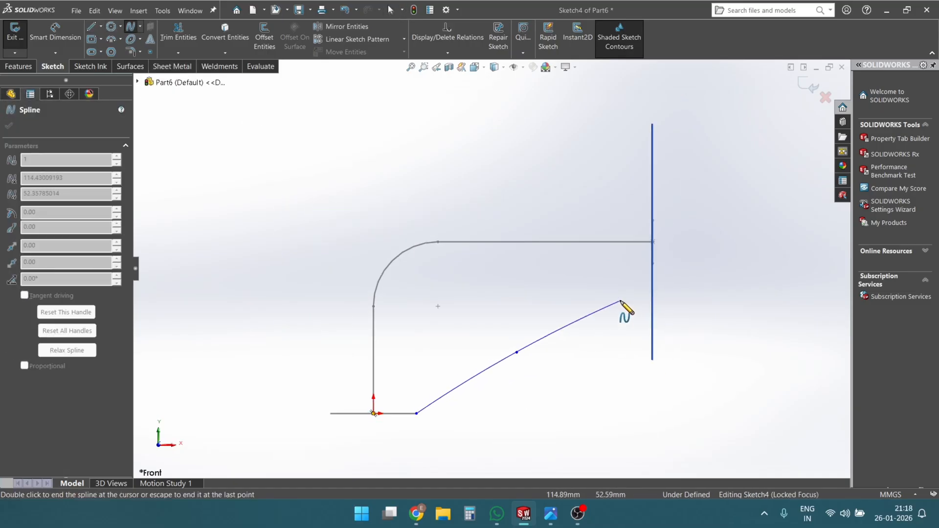
{"action": "middle_click_drag", "start_coordinate": [620, 301], "coordinate": [647, 333]}
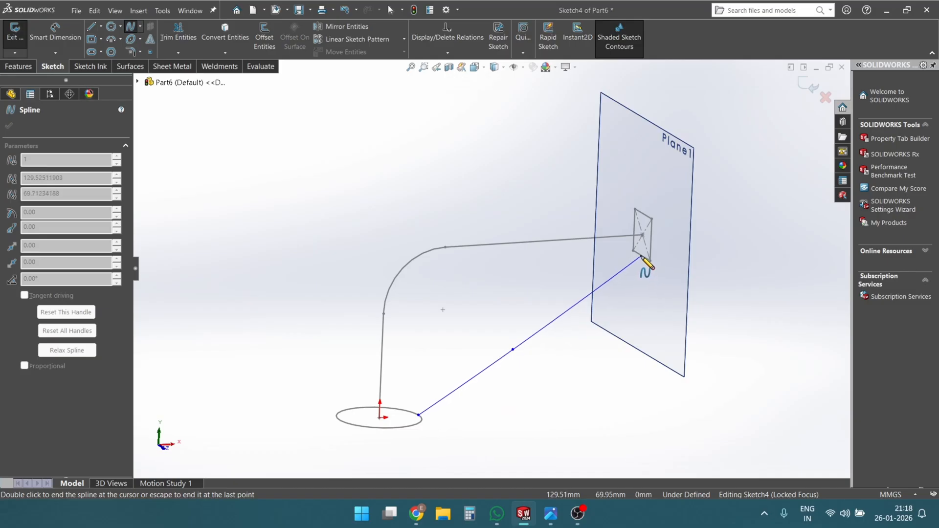
{"action": "left_click", "coordinate": [641, 256]}
{"action": "key", "text": "Escape"}
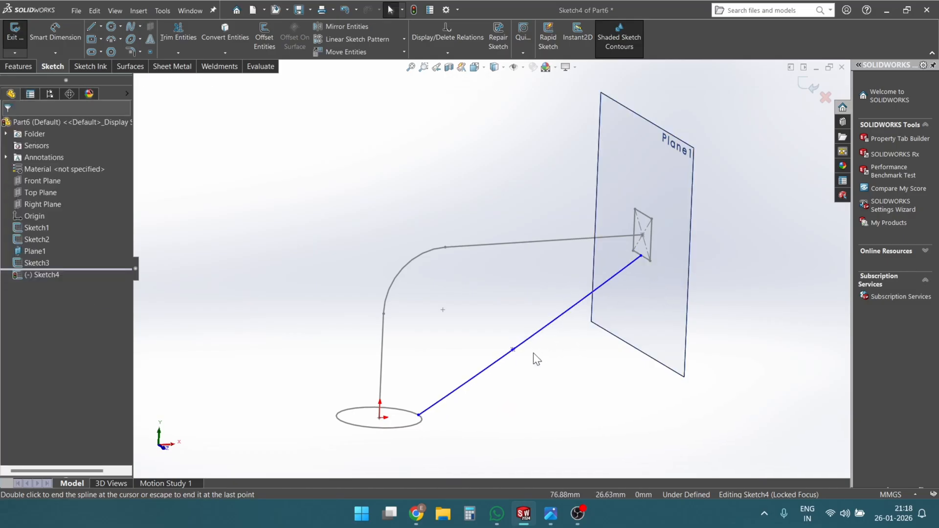
- Move the spline's middle point outward so that the curve bows away from the line-and-arc path
{"action": "scroll", "coordinate": [524, 352], "scroll_direction": "up", "scroll_amount": 1}
{"action": "left_click_drag", "start_coordinate": [509, 336], "coordinate": [541, 331]}
{"action": "left_click", "coordinate": [534, 382]}
{"action": "middle_click_drag", "start_coordinate": [460, 377], "coordinate": [450, 403]}
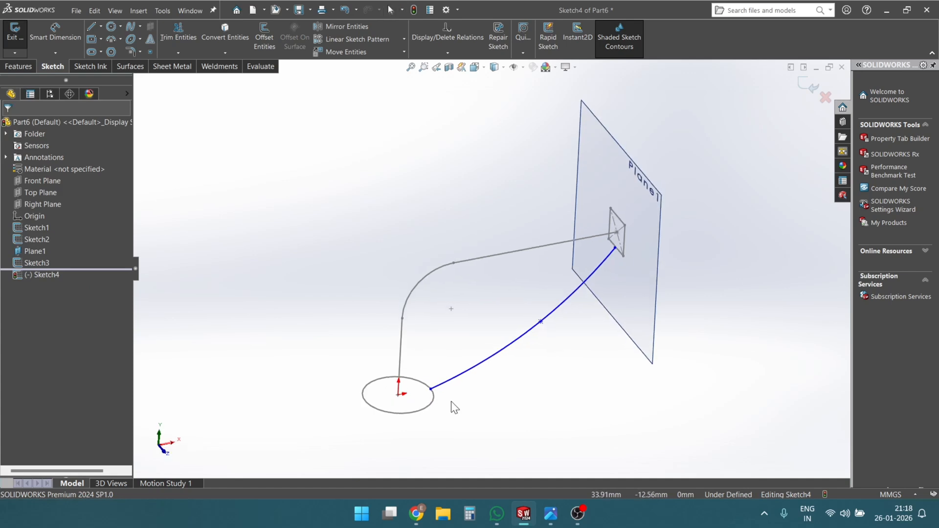
- Add a pierce relation between the spline's lower endpoint and the circle
{"action": "left_click", "coordinate": [431, 389]}
{"action": "left_click", "coordinate": [432, 404], "text": "ctrl"}
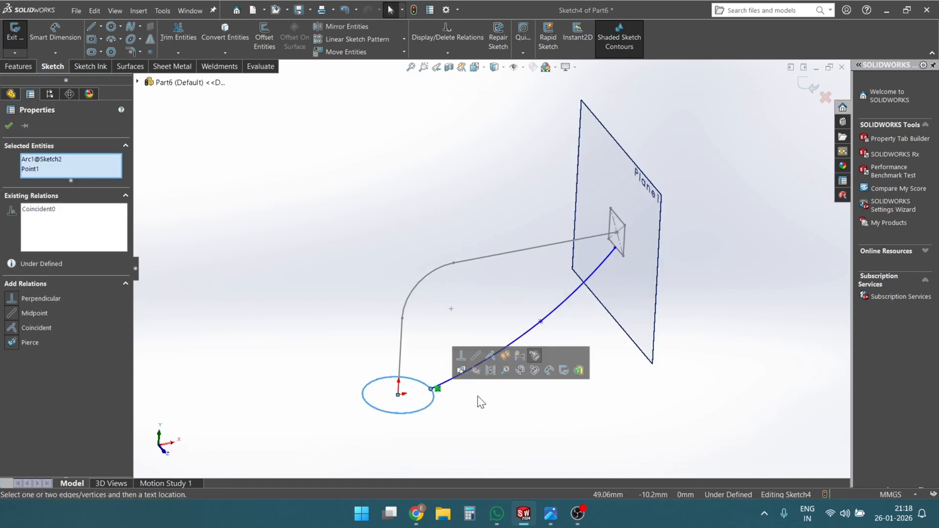
{"action": "left_click", "coordinate": [506, 355]}
{"action": "left_click", "coordinate": [507, 420]}
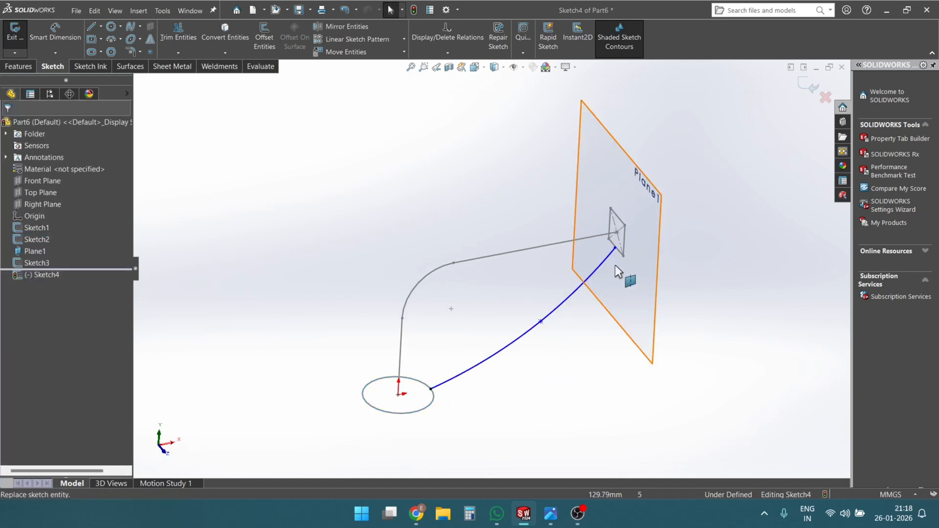
- Add a pierce relation between the spline's upper endpoint and the square's lower edge
{"action": "left_click", "coordinate": [614, 248]}
{"action": "scroll", "coordinate": [614, 247], "scroll_direction": "up", "scroll_amount": 5}
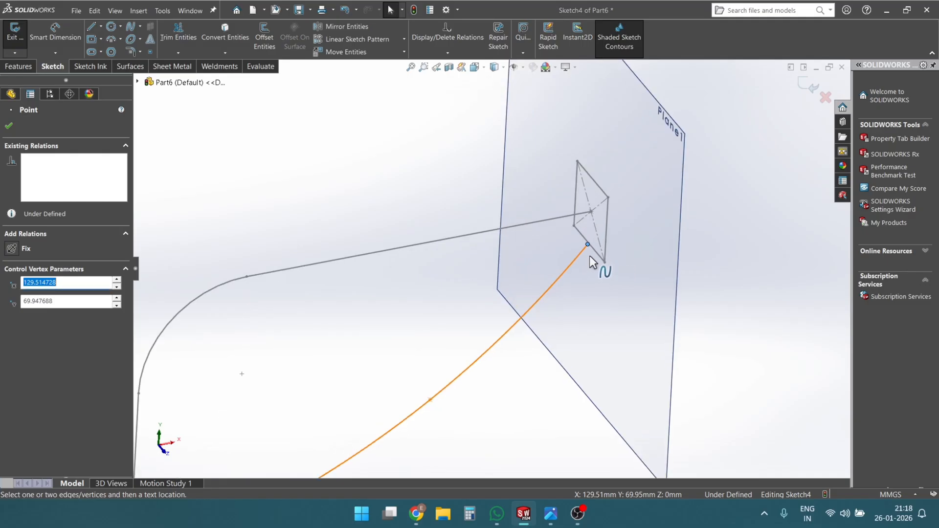
{"action": "left_click", "coordinate": [619, 253], "text": "ctrl"}
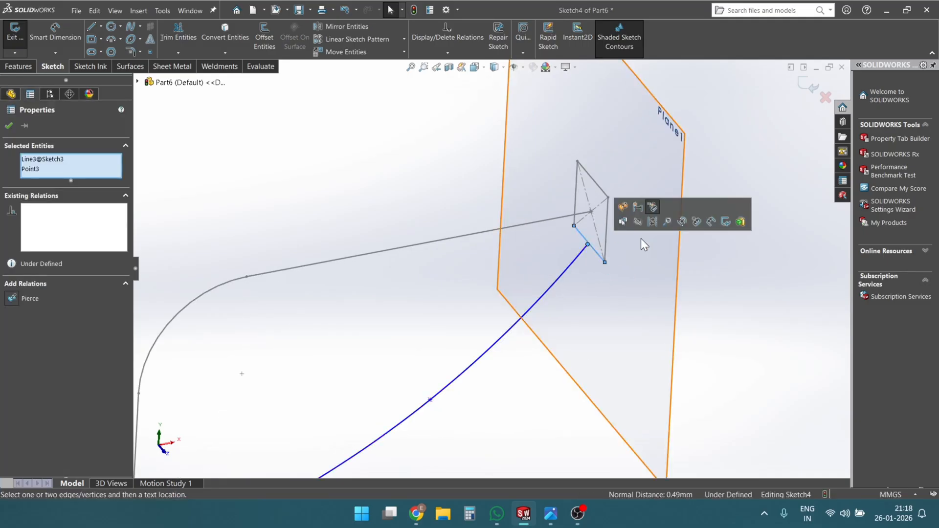
{"action": "left_click", "coordinate": [622, 207]}
{"action": "scroll", "coordinate": [631, 315], "scroll_direction": "down", "scroll_amount": 5}
{"action": "middle_click_drag", "start_coordinate": [568, 409], "coordinate": [492, 350]}
{"action": "scroll", "coordinate": [504, 362], "scroll_direction": "up", "scroll_amount": 2}
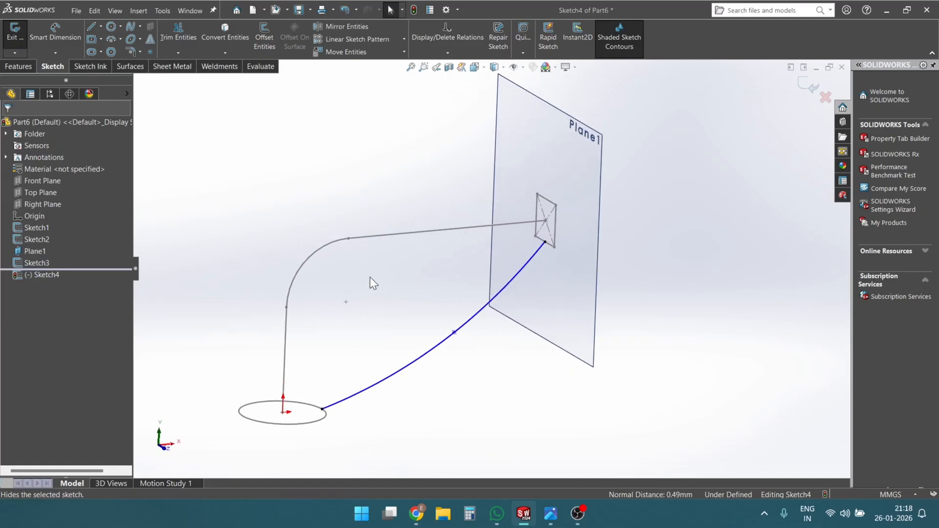
- Exit the spline's sketch, then start a Lofted Boss/Base and clear its preselected guide curve
{"action": "left_click", "coordinate": [3, 66]}
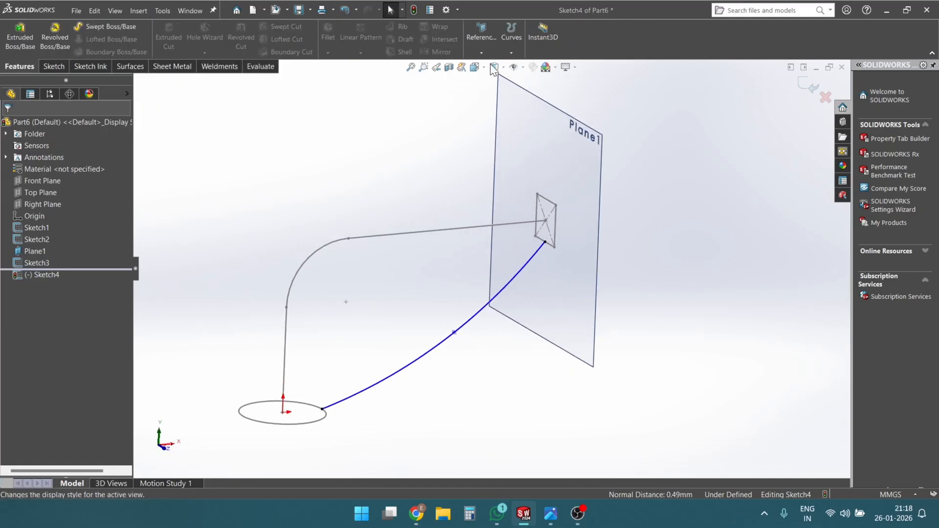
{"action": "left_click", "coordinate": [804, 85]}
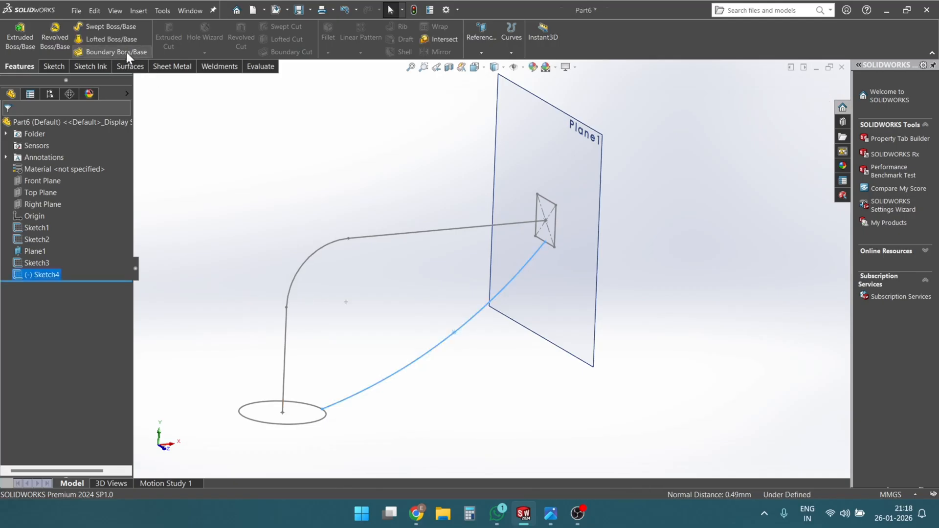
{"action": "left_click", "coordinate": [105, 39]}
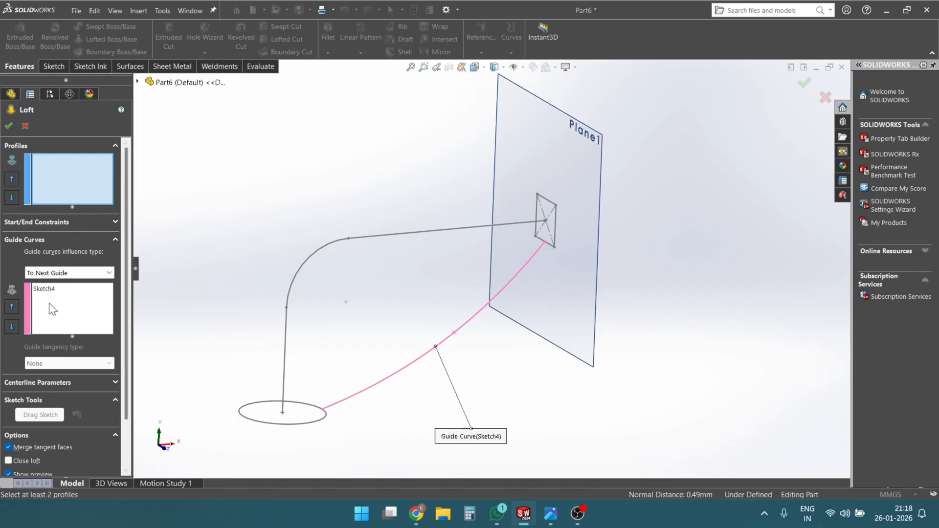
{"action": "right_click", "coordinate": [77, 295]}
{"action": "left_click", "coordinate": [83, 300]}
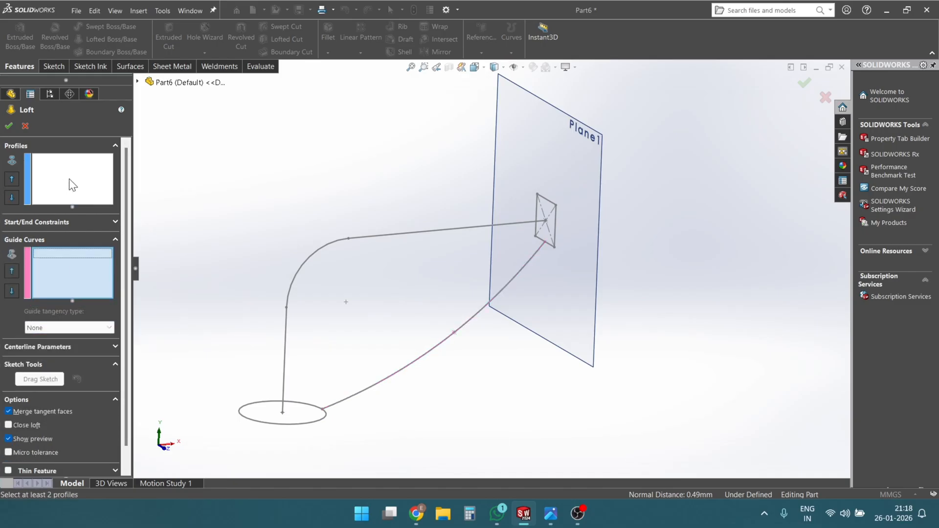
{"action": "left_click", "coordinate": [309, 423]}
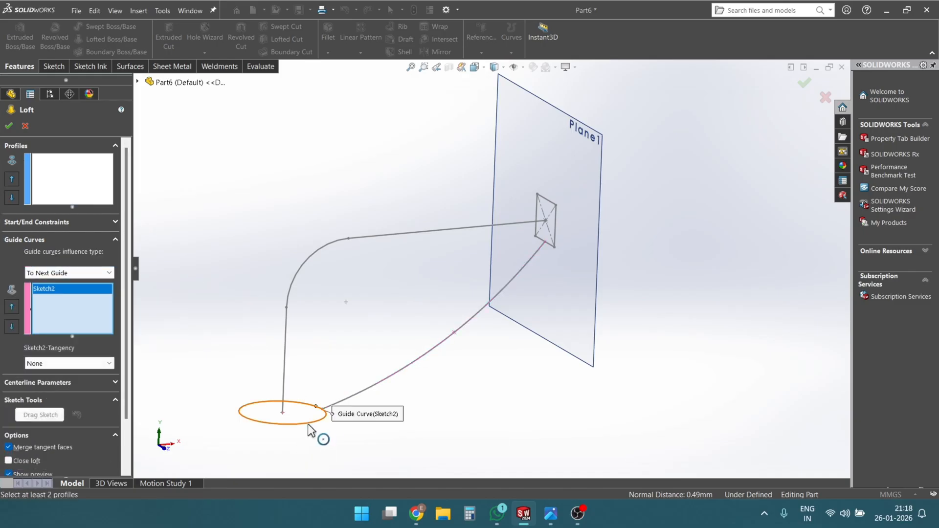
{"action": "left_click", "coordinate": [556, 205]}
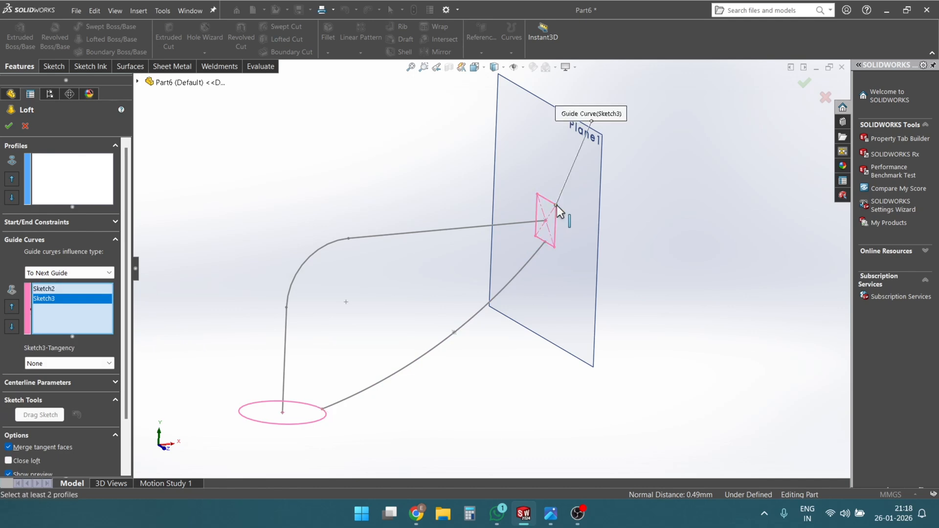
{"action": "right_click", "coordinate": [64, 298]}
{"action": "left_click", "coordinate": [84, 307]}
- Select the square and the circle as the loft's two profiles
{"action": "left_click", "coordinate": [71, 190]}
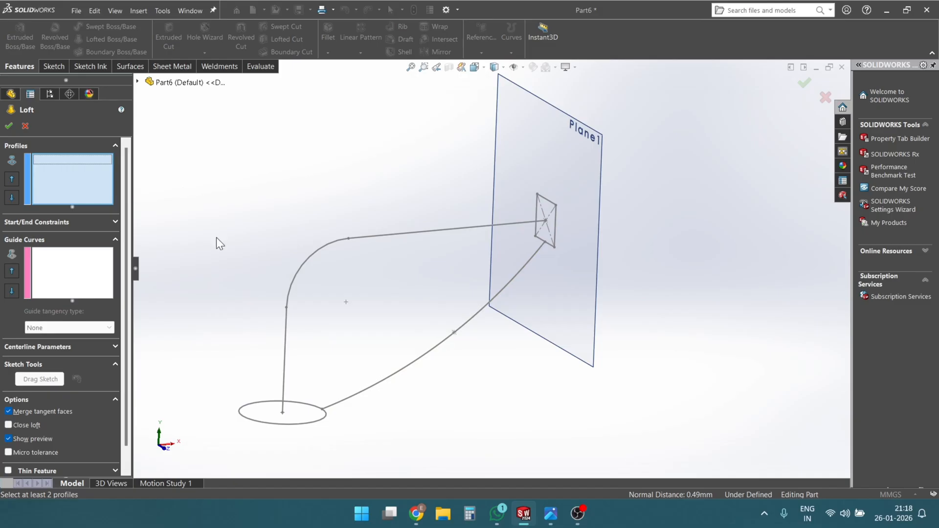
{"action": "left_click", "coordinate": [558, 208]}
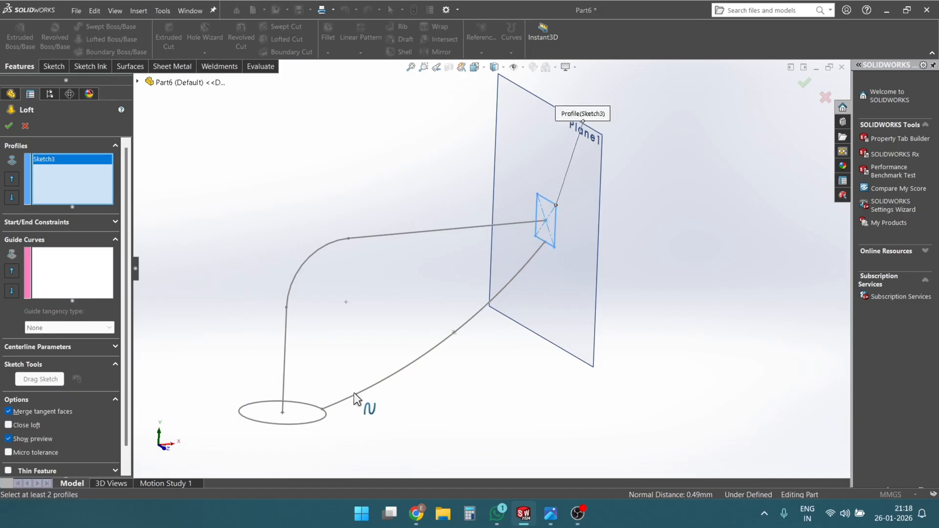
{"action": "left_click", "coordinate": [321, 418]}
{"action": "mouse_move", "coordinate": [450, 295]}
{"action": "middle_mouse_down"}
{"action": "mouse_move", "coordinate": [504, 199]}
{"action": "mouse_move", "coordinate": [496, 314]}
{"action": "mouse_move", "coordinate": [480, 299]}
{"action": "mouse_move", "coordinate": [570, 263]}
{"action": "mouse_move", "coordinate": [507, 266]}
{"action": "mouse_move", "coordinate": [562, 273]}
{"action": "mouse_move", "coordinate": [524, 290]}
{"action": "middle_mouse_up"}
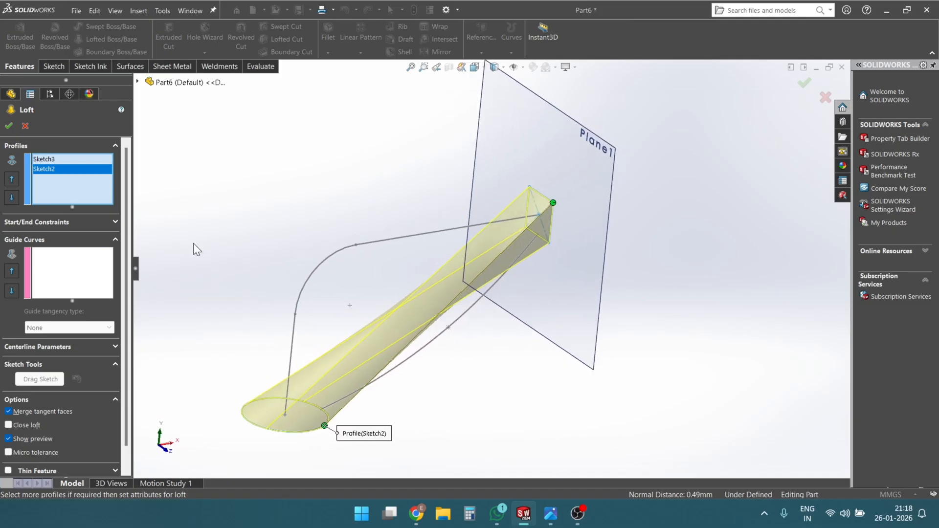
- Add the spline as the loft's guide curve and check the curved preview from several angles
{"action": "left_click", "coordinate": [68, 277]}
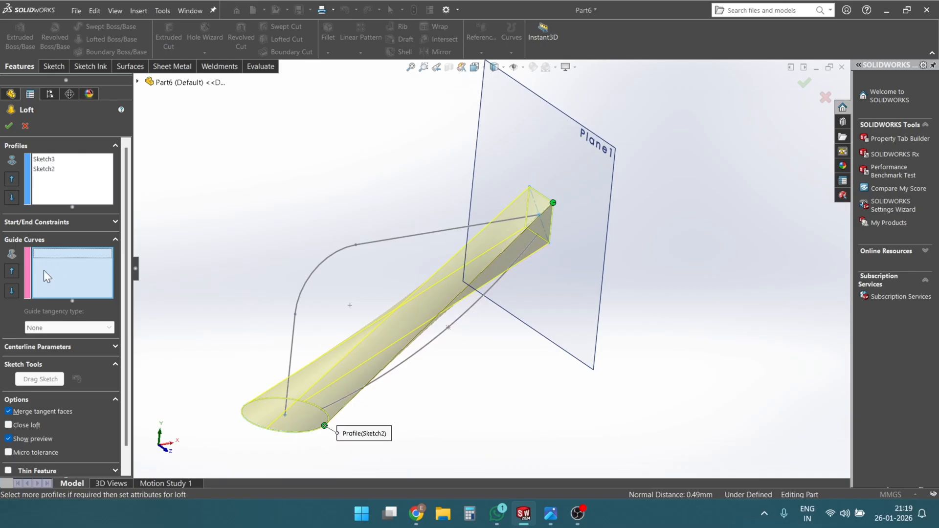
{"action": "middle_click_drag", "start_coordinate": [512, 405], "coordinate": [487, 348]}
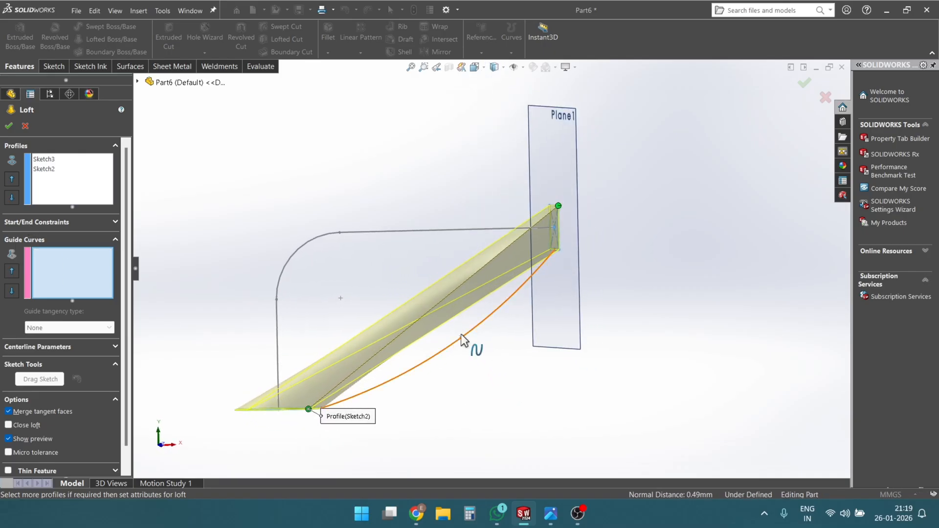
{"action": "middle_click_drag", "start_coordinate": [484, 360], "coordinate": [524, 332]}
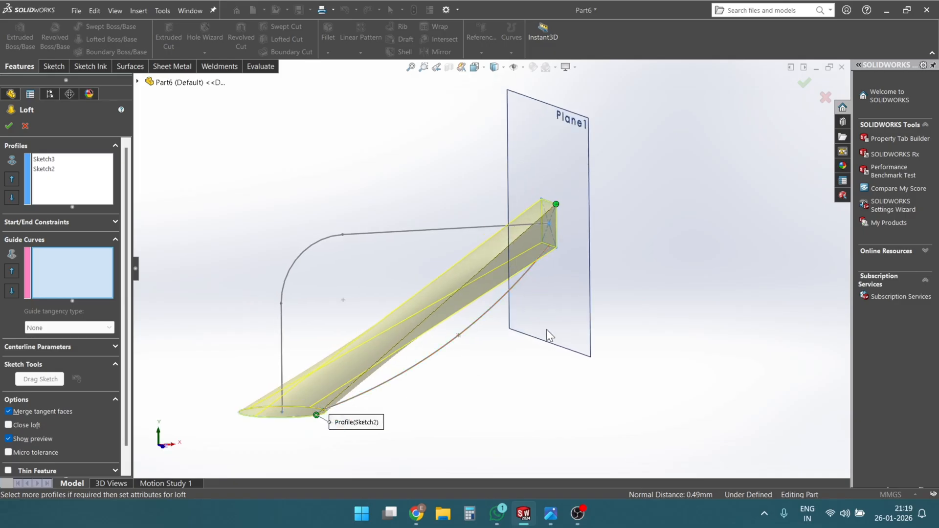
{"action": "left_click", "coordinate": [480, 316]}
{"action": "mouse_move", "coordinate": [486, 374]}
{"action": "middle_mouse_down"}
{"action": "mouse_move", "coordinate": [453, 321]}
{"action": "mouse_move", "coordinate": [457, 304]}
{"action": "mouse_move", "coordinate": [489, 369]}
{"action": "middle_mouse_up"}
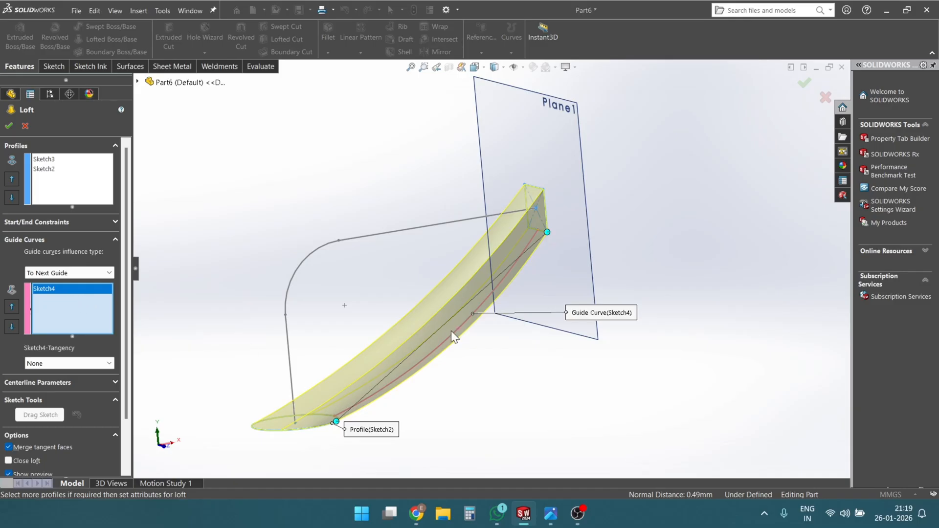
{"action": "middle_click_drag", "start_coordinate": [497, 299], "coordinate": [519, 193]}
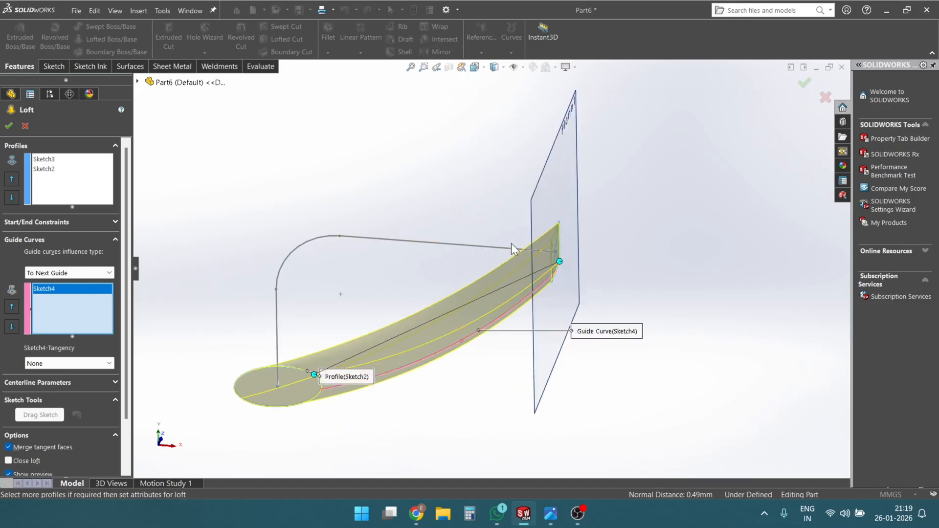
{"action": "middle_click_drag", "start_coordinate": [511, 243], "coordinate": [524, 328]}
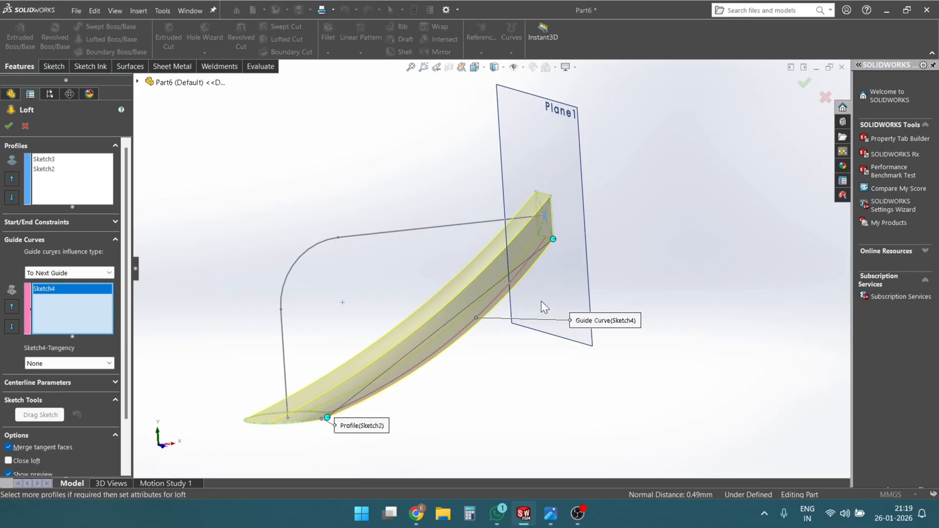
{"action": "middle_click_drag", "start_coordinate": [544, 307], "coordinate": [523, 236]}
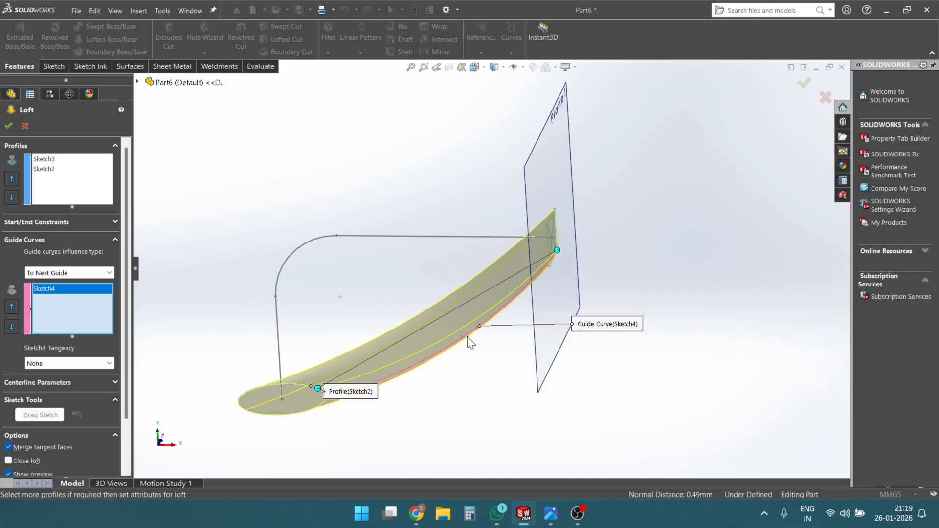
{"action": "middle_click_drag", "start_coordinate": [469, 336], "coordinate": [497, 402]}
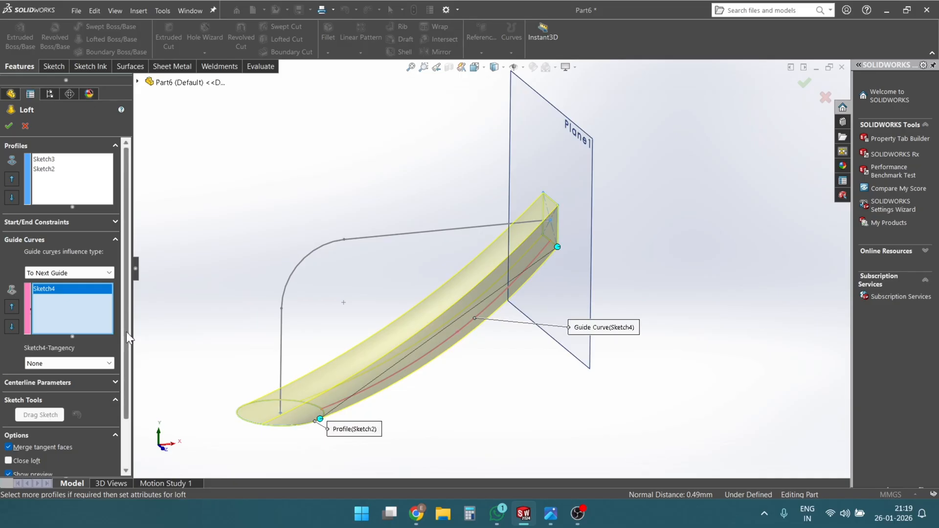
- Set the line-and-arc path as the loft's centerline
{"action": "left_click_drag", "start_coordinate": [126, 331], "coordinate": [124, 366]}
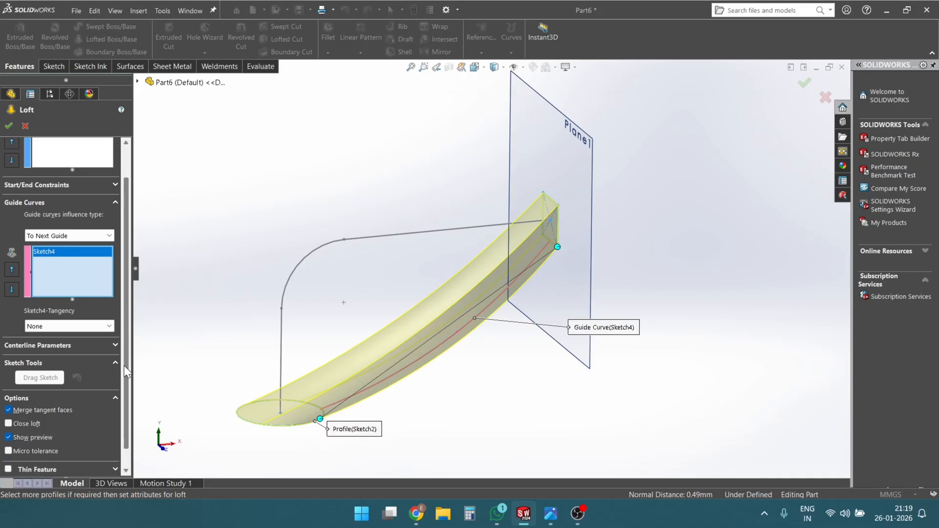
{"action": "left_click", "coordinate": [100, 344]}
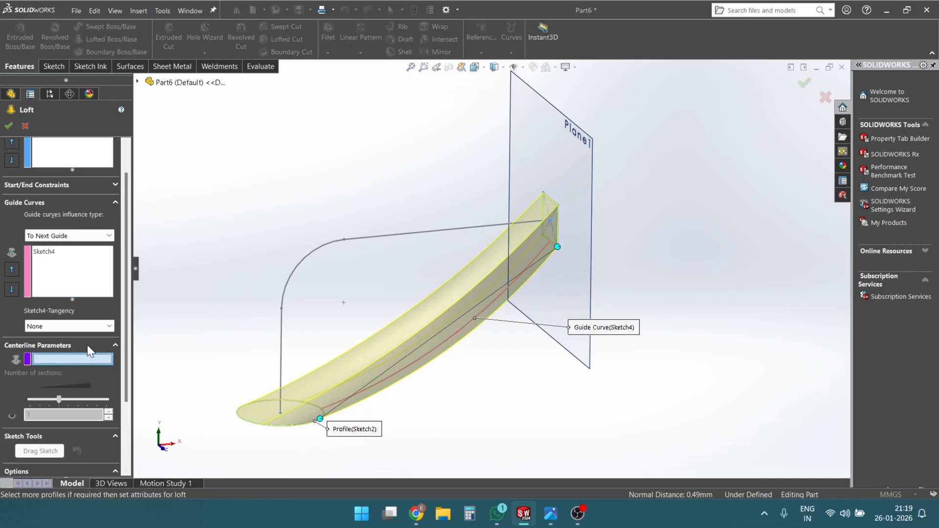
{"action": "left_click_drag", "start_coordinate": [127, 335], "coordinate": [131, 369]}
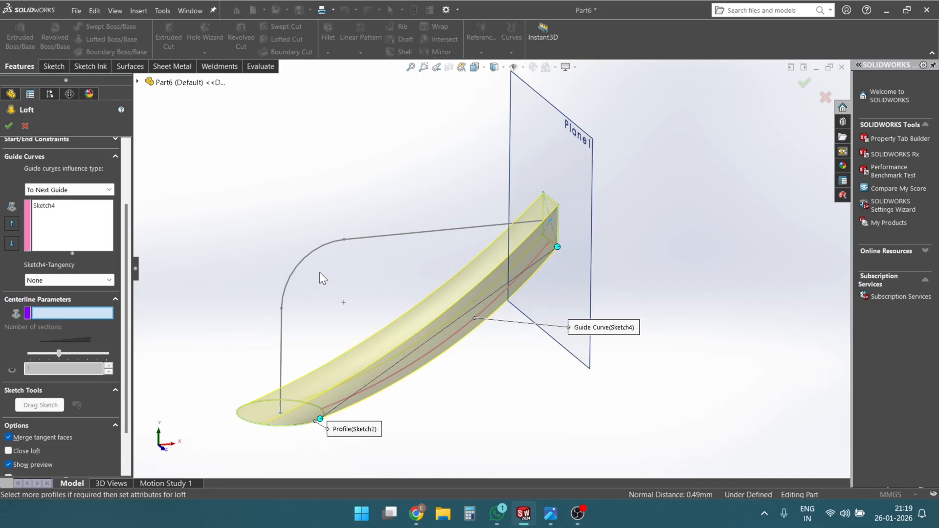
{"action": "left_click", "coordinate": [357, 238]}
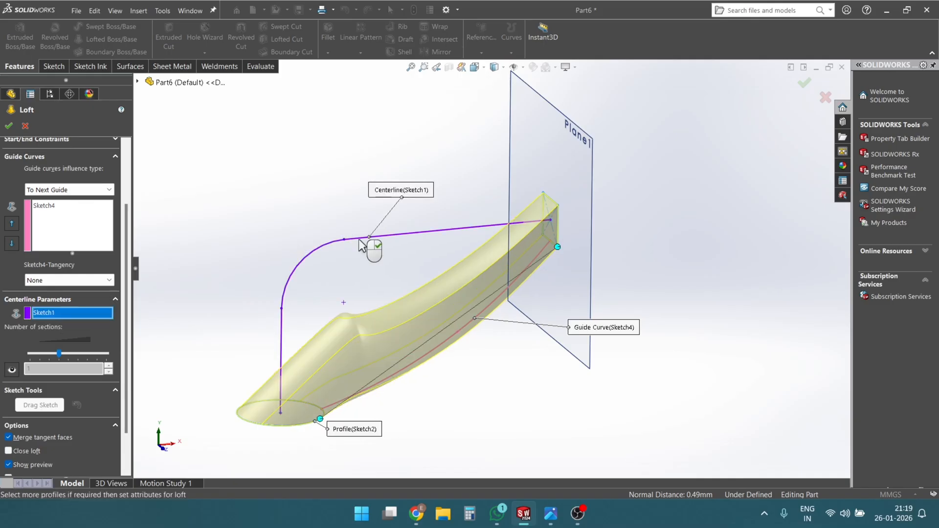
{"action": "middle_click_drag", "start_coordinate": [394, 354], "coordinate": [388, 299]}
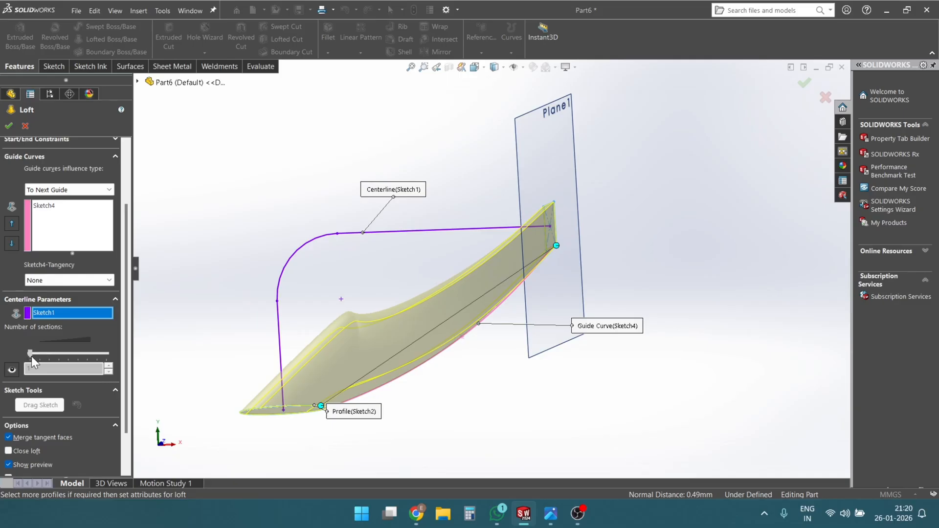
- Adjust the number of sections along the loft's centerline and inspect the preview from several angles
{"action": "left_click_drag", "start_coordinate": [104, 353], "coordinate": [43, 352]}
{"action": "middle_click_drag", "start_coordinate": [518, 370], "coordinate": [541, 365]}
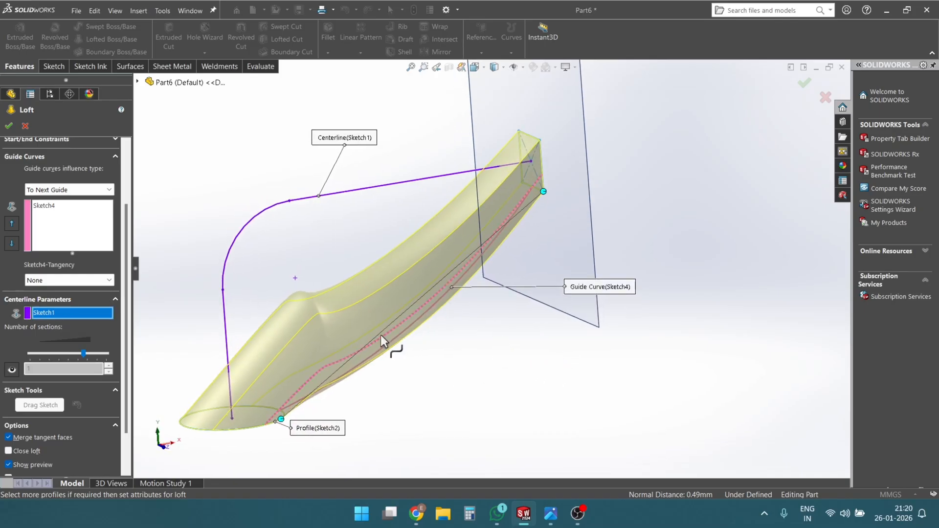
{"action": "middle_click_drag", "start_coordinate": [380, 334], "coordinate": [367, 204]}
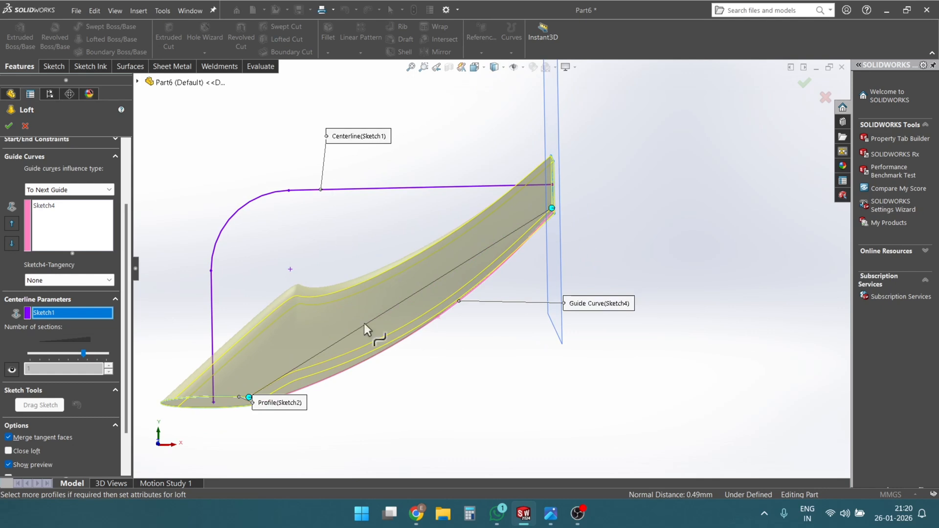
{"action": "middle_click_drag", "start_coordinate": [263, 287], "coordinate": [311, 342]}
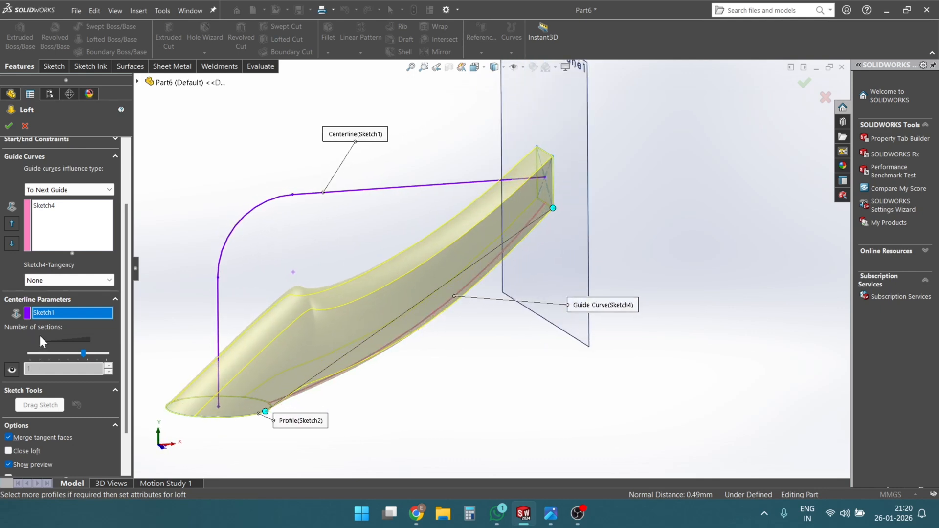
- Remove the line-and-arc path from the loft's centerline parameters
{"action": "right_click", "coordinate": [60, 312]}
{"action": "left_click", "coordinate": [67, 332]}
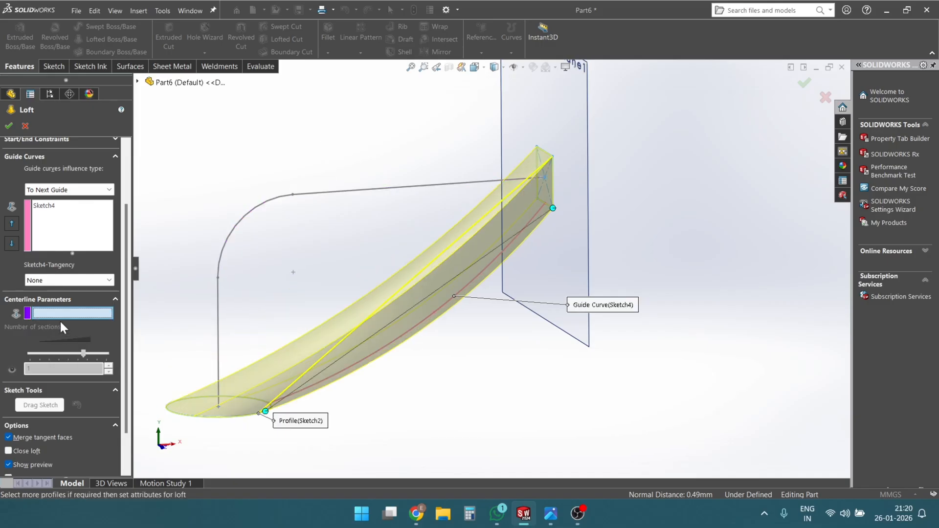
{"action": "middle_click_drag", "start_coordinate": [308, 325], "coordinate": [283, 279]}
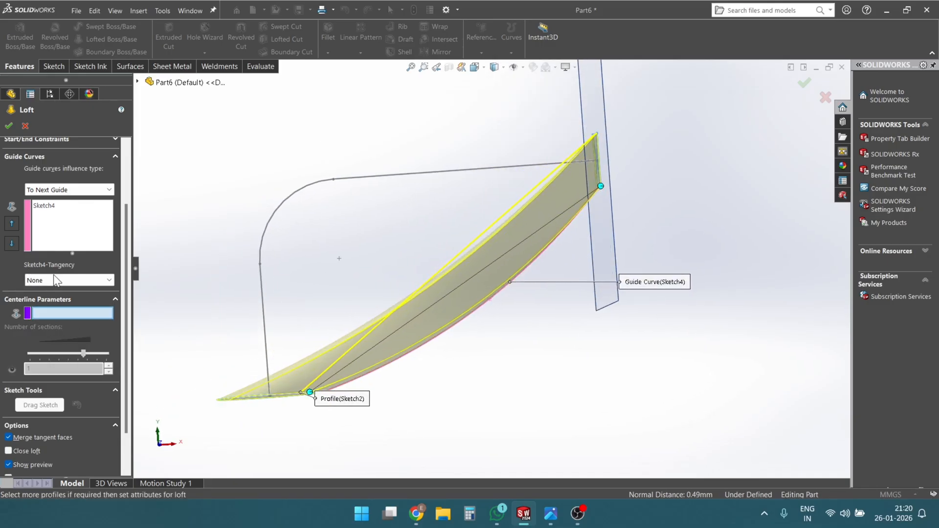
{"action": "mouse_move", "coordinate": [527, 262]}
{"action": "middle_mouse_down"}
{"action": "mouse_move", "coordinate": [520, 193]}
{"action": "mouse_move", "coordinate": [528, 279]}
{"action": "middle_mouse_up"}
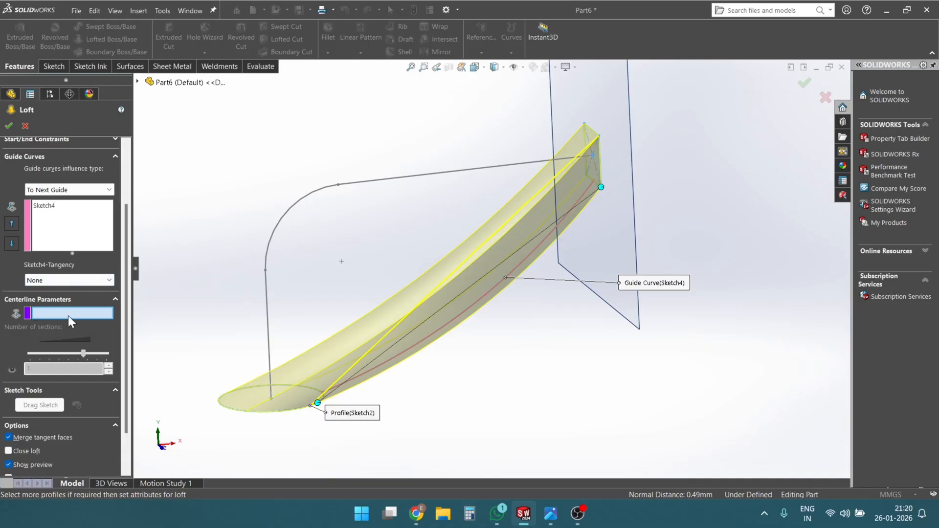
- Try the line-and-arc path as the centerline once more, and clear that centerline selection
{"action": "left_click", "coordinate": [360, 182]}
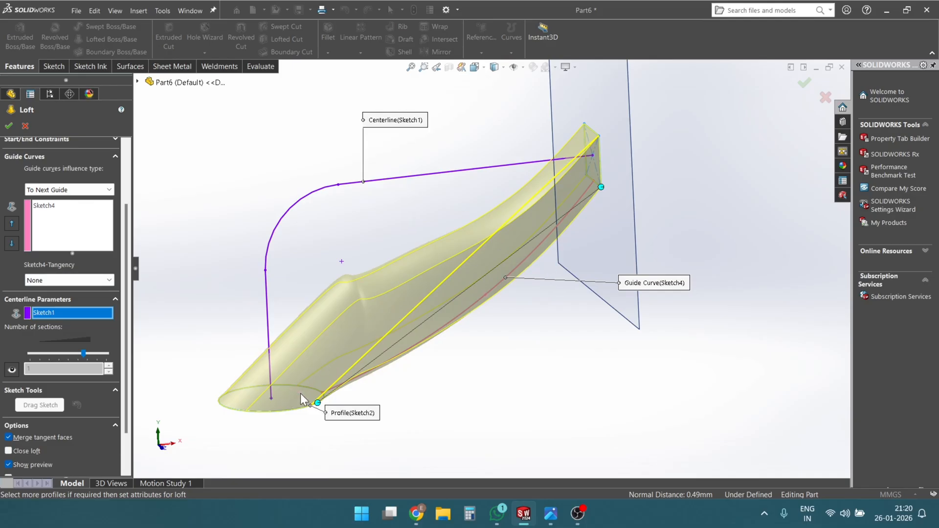
{"action": "mouse_move", "coordinate": [470, 303]}
{"action": "middle_mouse_down"}
{"action": "mouse_move", "coordinate": [473, 270]}
{"action": "mouse_move", "coordinate": [472, 293]}
{"action": "middle_mouse_up"}
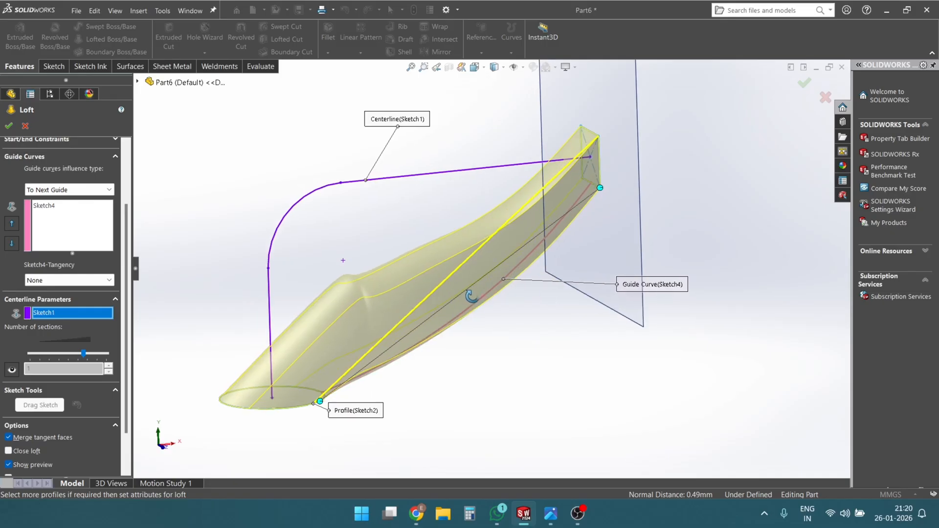
{"action": "right_click", "coordinate": [79, 312]}
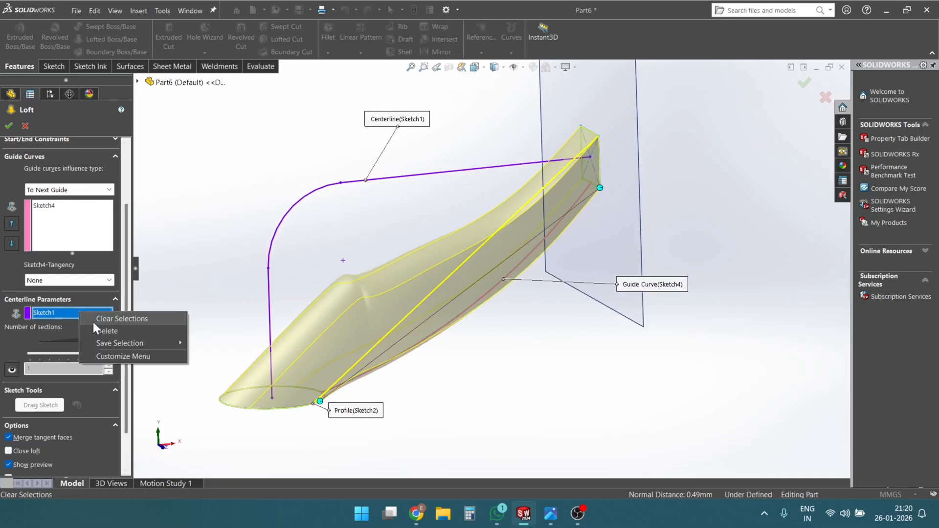
{"action": "left_click", "coordinate": [98, 318]}
- Create the loft between the square and the circle with only the spline as guide curve
{"action": "mouse_move", "coordinate": [494, 375]}
{"action": "middle_mouse_down"}
{"action": "mouse_move", "coordinate": [474, 250]}
{"action": "mouse_move", "coordinate": [461, 266]}
{"action": "mouse_move", "coordinate": [489, 329]}
{"action": "mouse_move", "coordinate": [465, 320]}
{"action": "mouse_move", "coordinate": [460, 260]}
{"action": "mouse_move", "coordinate": [442, 255]}
{"action": "middle_mouse_up"}
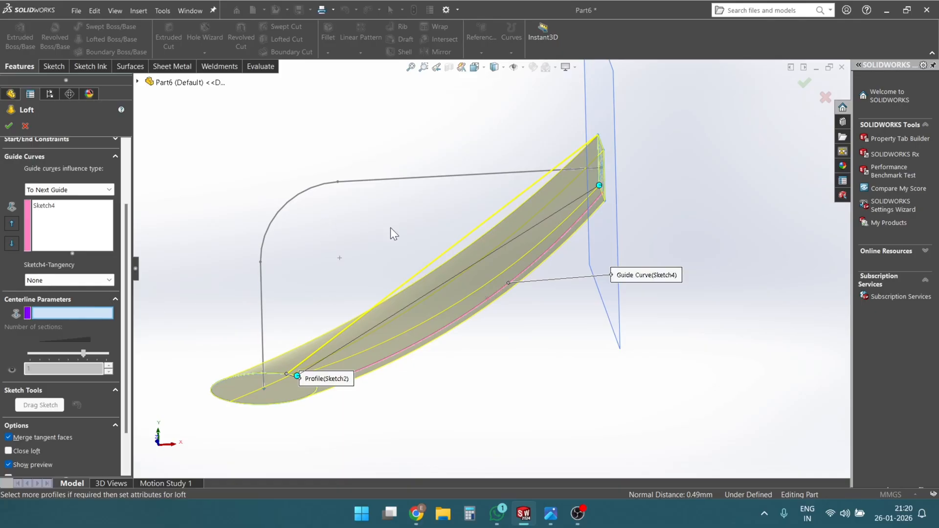
{"action": "middle_click_drag", "start_coordinate": [520, 361], "coordinate": [531, 276]}
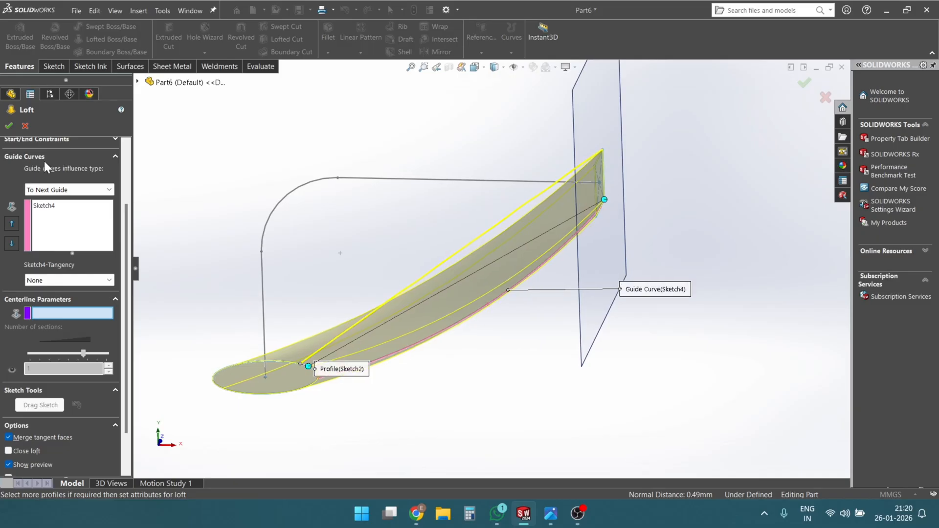
{"action": "left_click", "coordinate": [9, 126]}
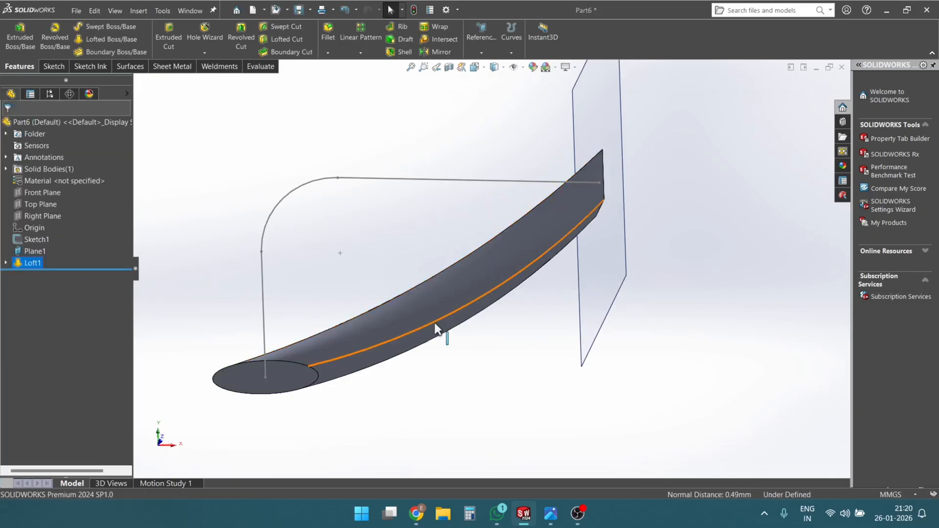
{"action": "middle_click_drag", "start_coordinate": [471, 372], "coordinate": [518, 288]}
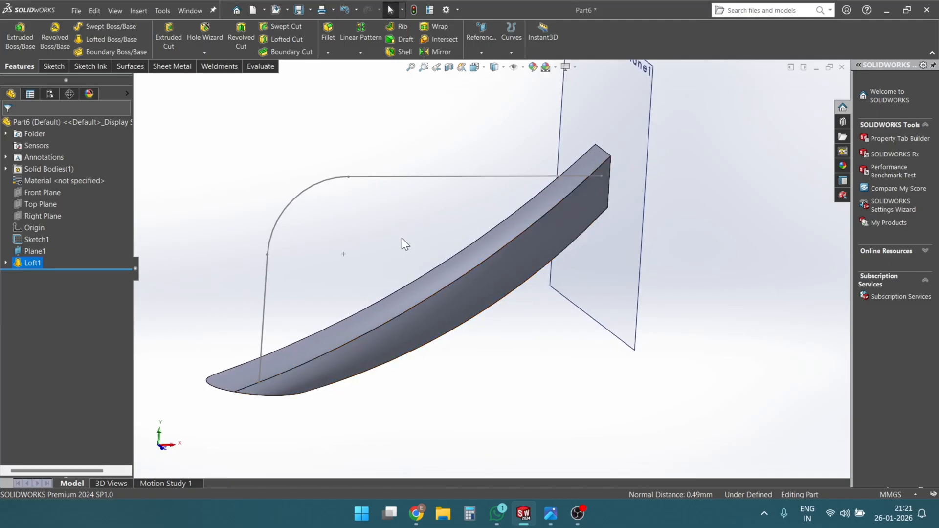